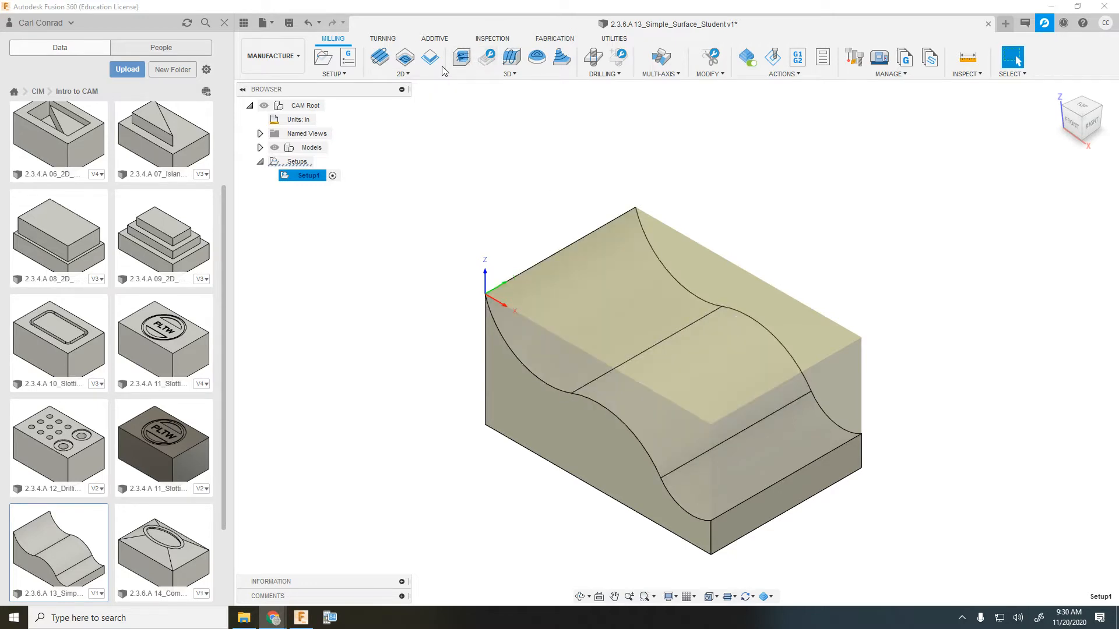
Start a 3D Parallel toolpath using tool 6, the 1/4" ballnose long reach (T6) from the DHS_Shopbot library
left_click(501, 76)
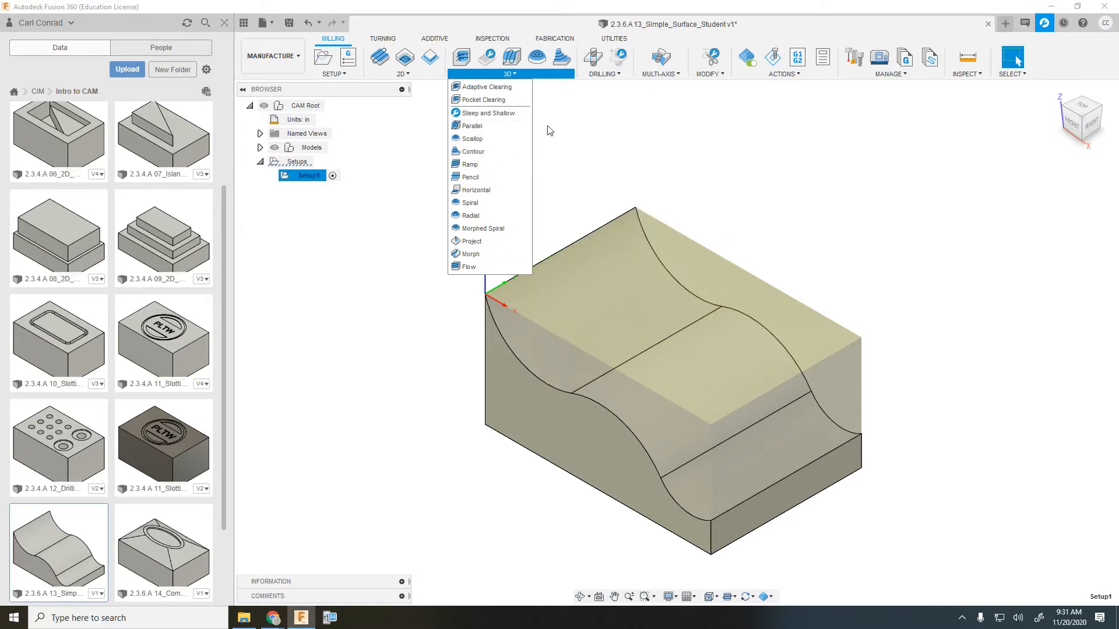
left_click(470, 126)
left_click_drag(1008, 160, 724, 134)
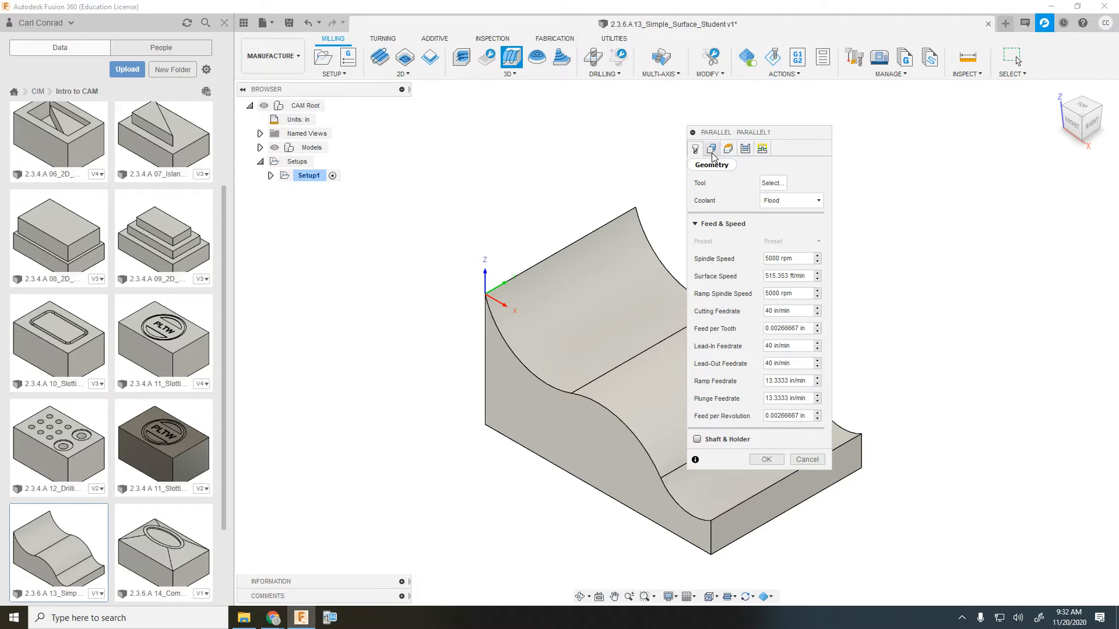
left_click(773, 183)
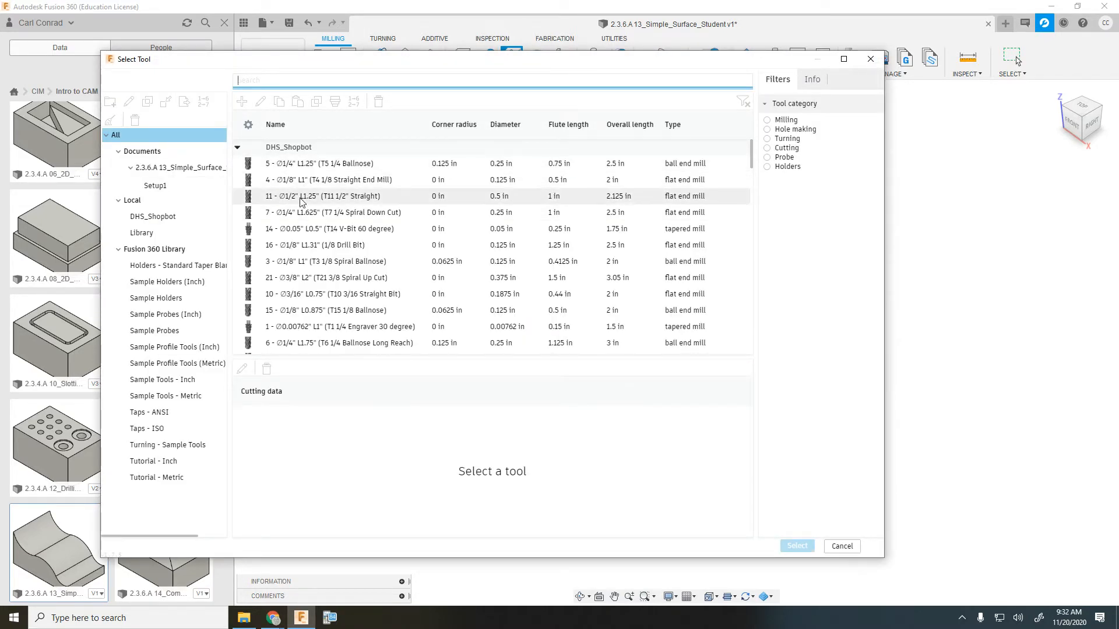
scroll(309, 256, "down", 2)
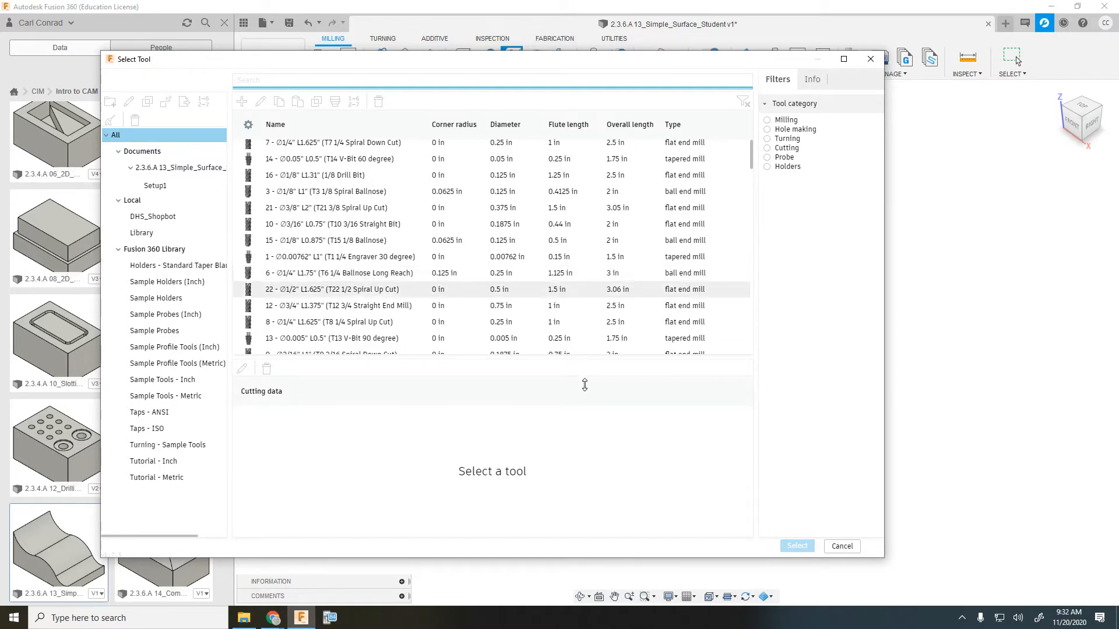
left_click(298, 279)
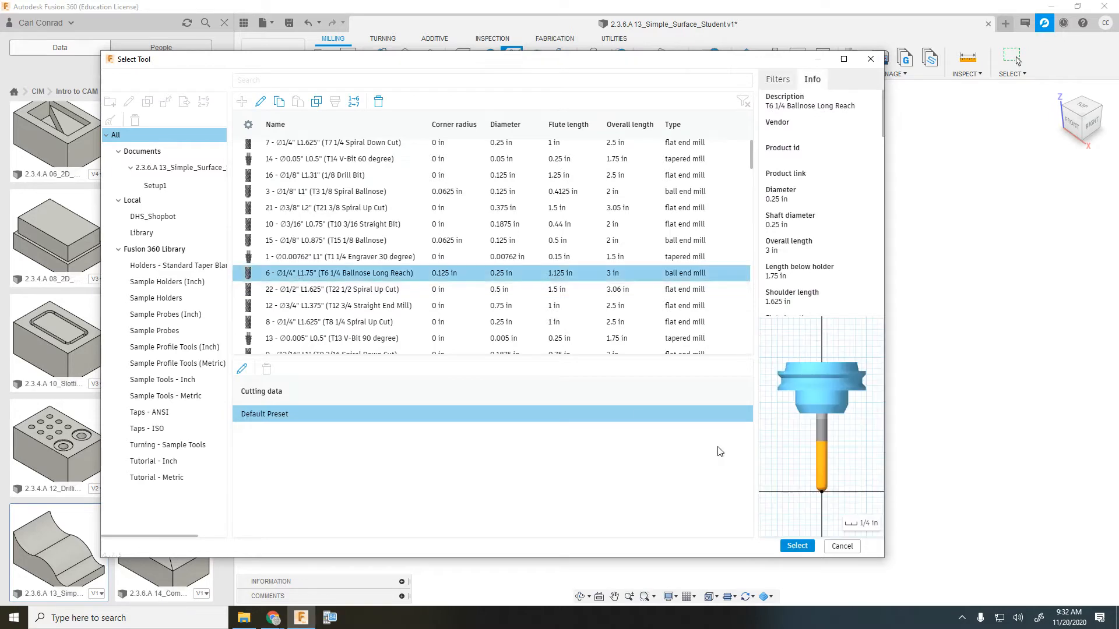
left_click(794, 546)
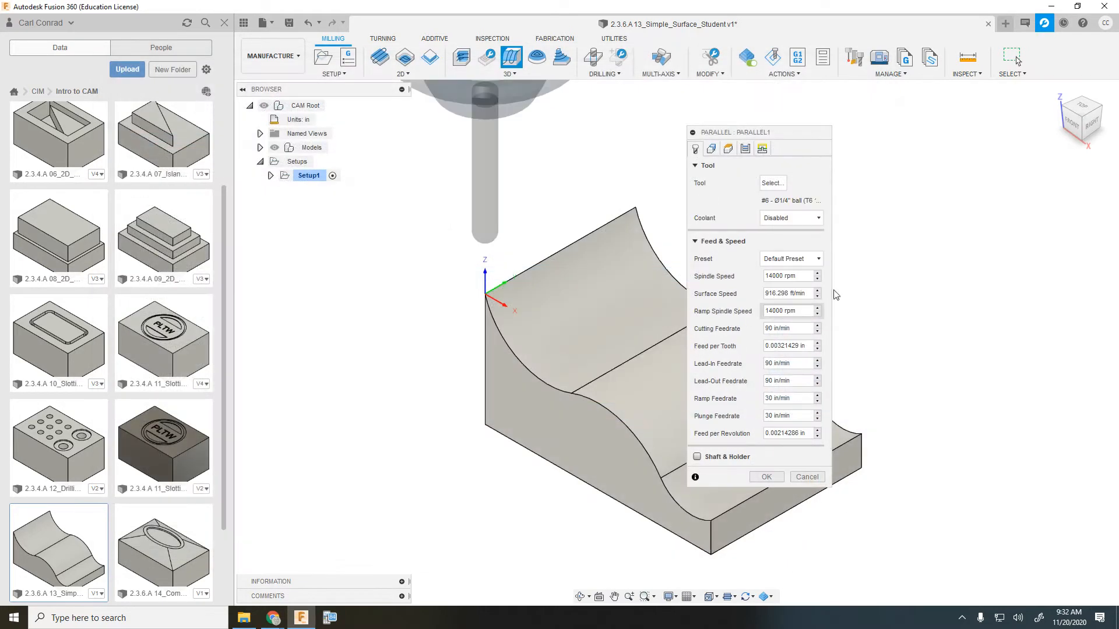
Set the silhouette boundary's additional offset to 0.125 in and reference the bottom height from Stock top
left_click(711, 149)
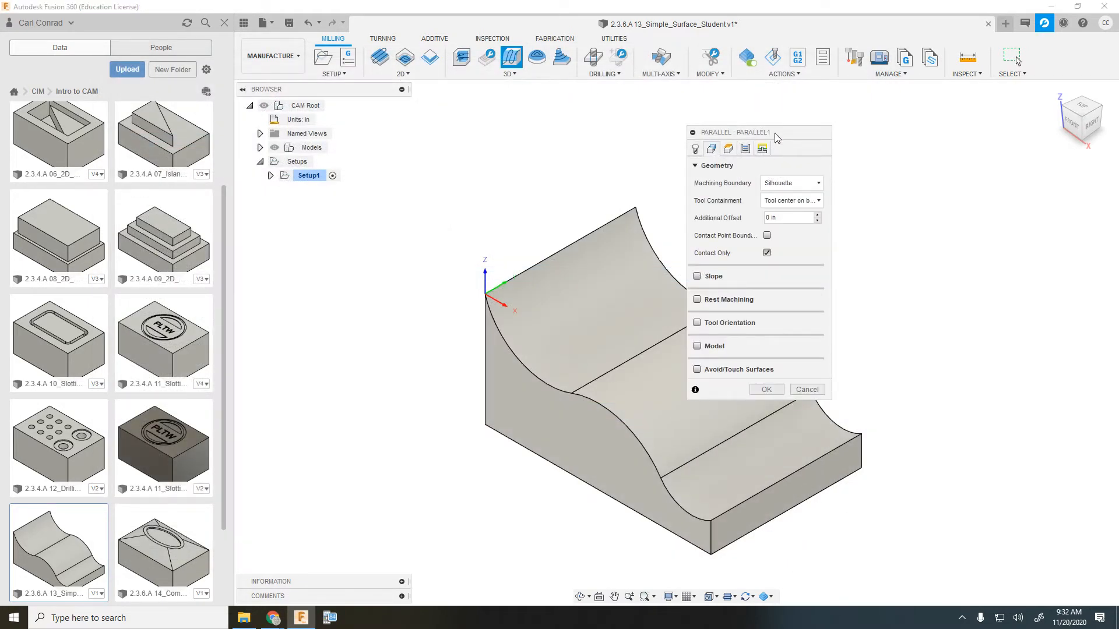
left_click_drag(776, 133, 931, 121)
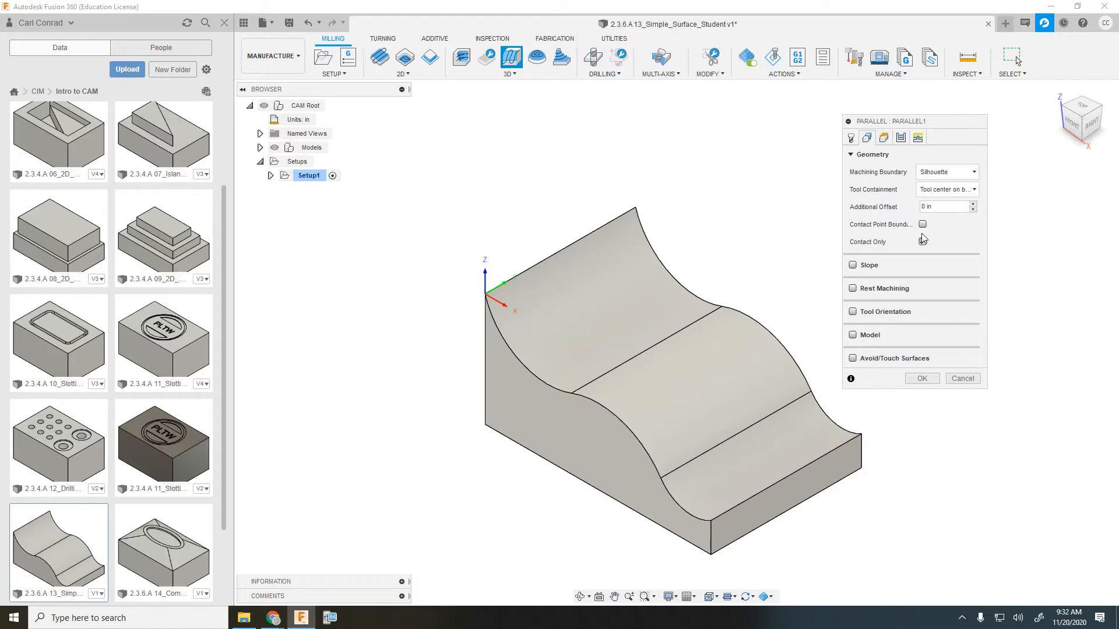
left_click(883, 138)
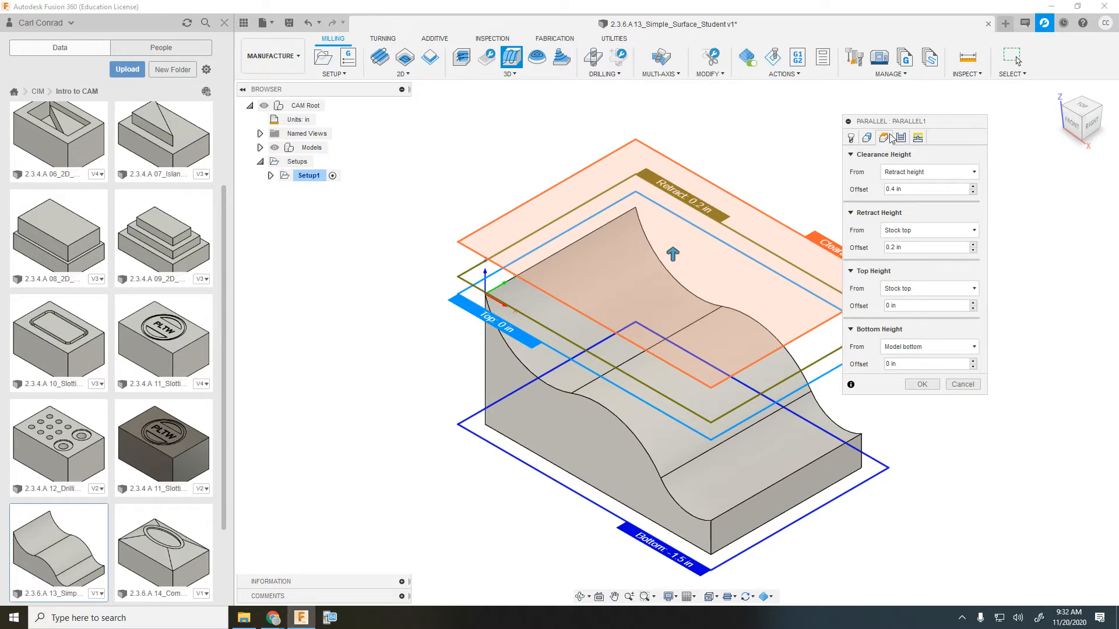
left_click(953, 350)
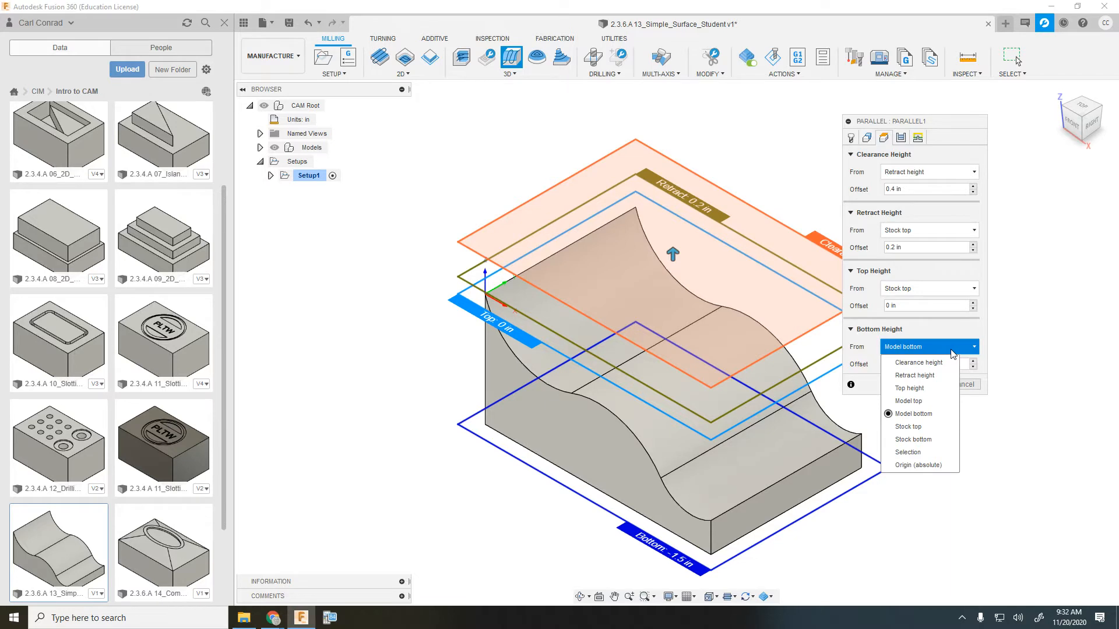
left_click(917, 428)
left_click_drag(904, 368, 878, 365)
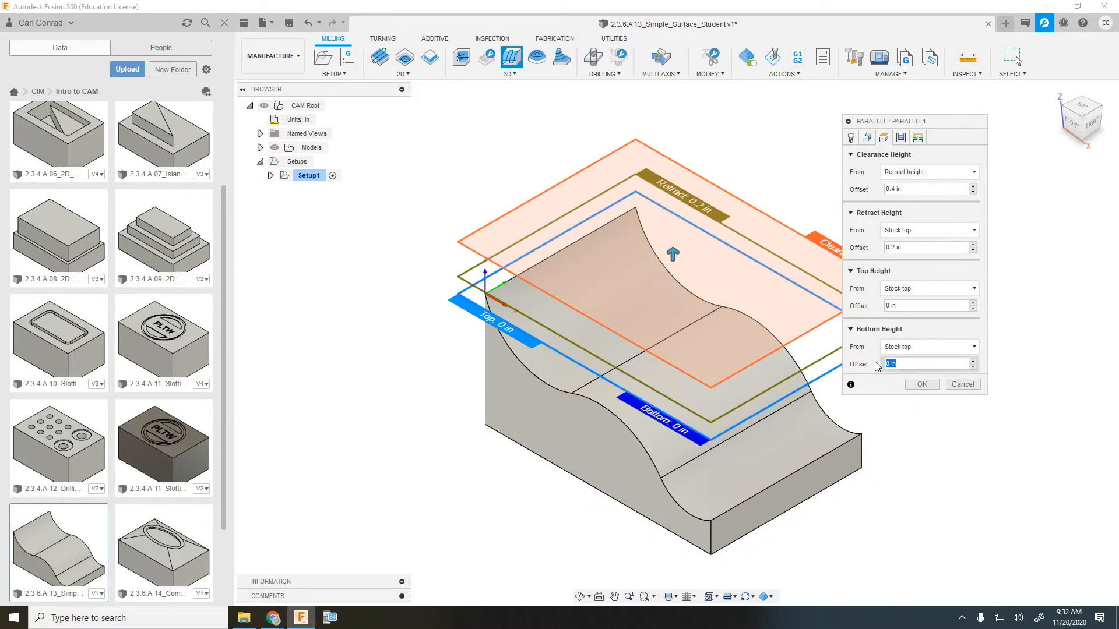
key("BackSpace")
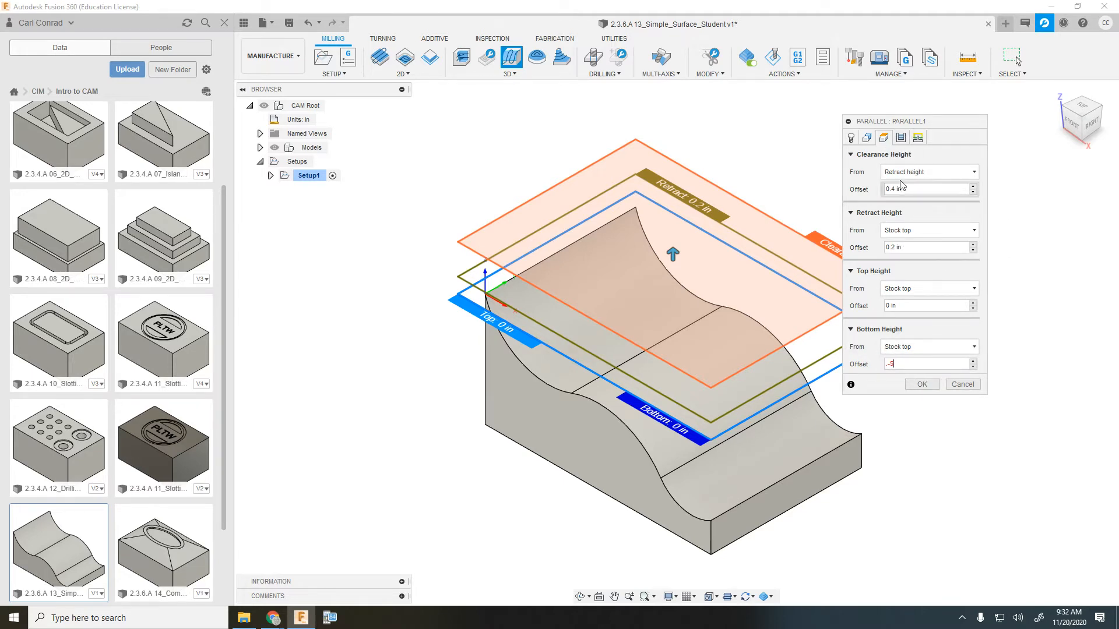
Enable Stock to Leave for the passes, with both radial and axial stock set to 0.125 in
left_click(901, 140)
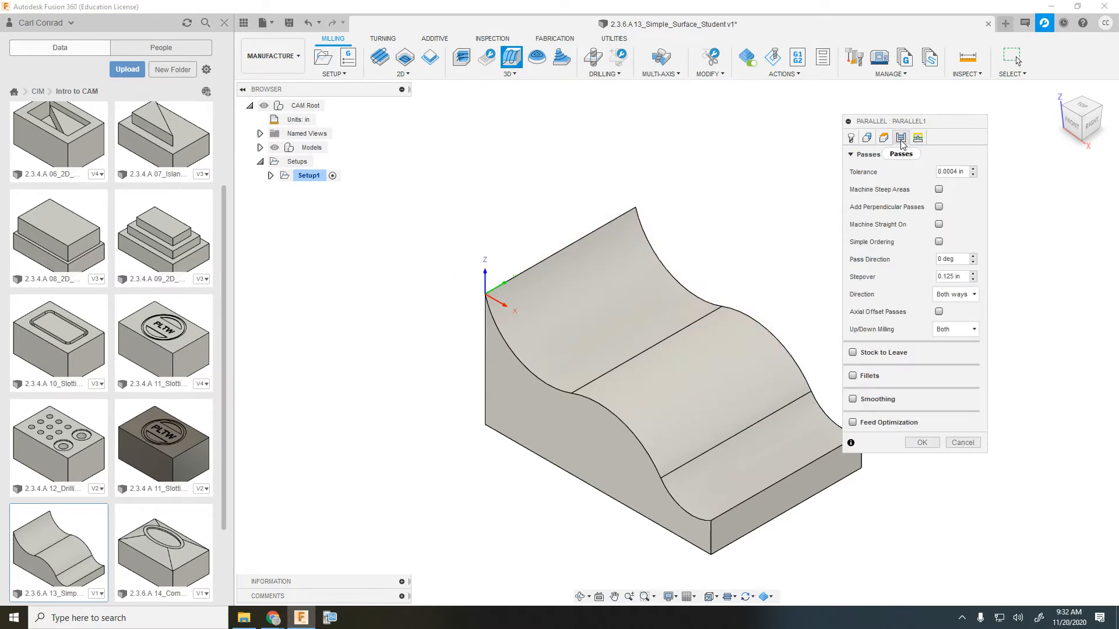
left_click(853, 353)
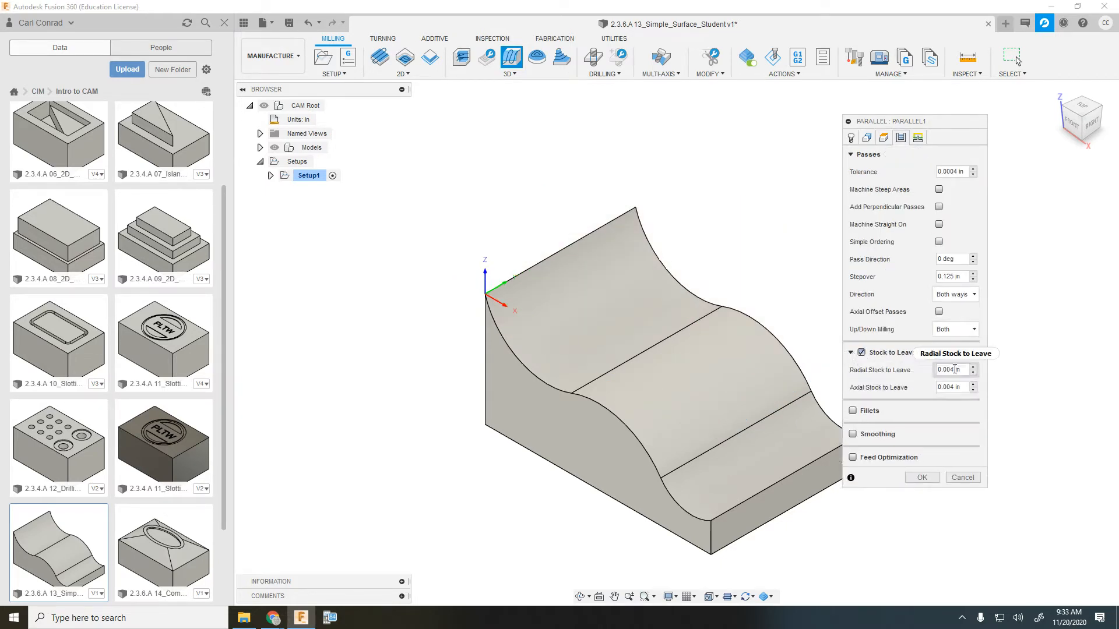
left_click(962, 371)
key("BackSpace")
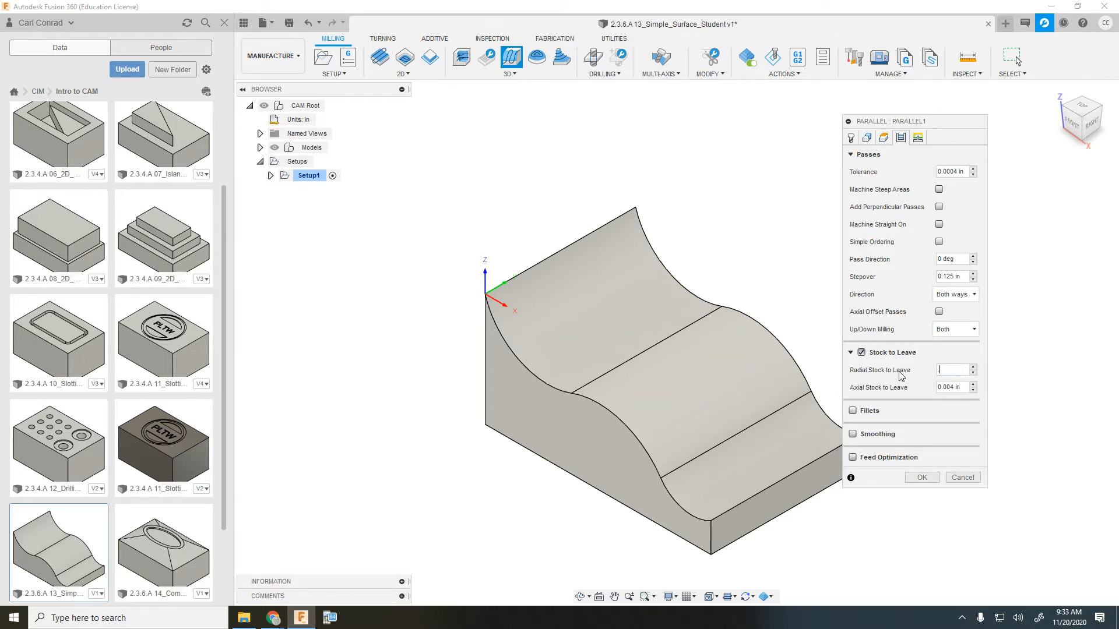
type(".125")
key("Tab")
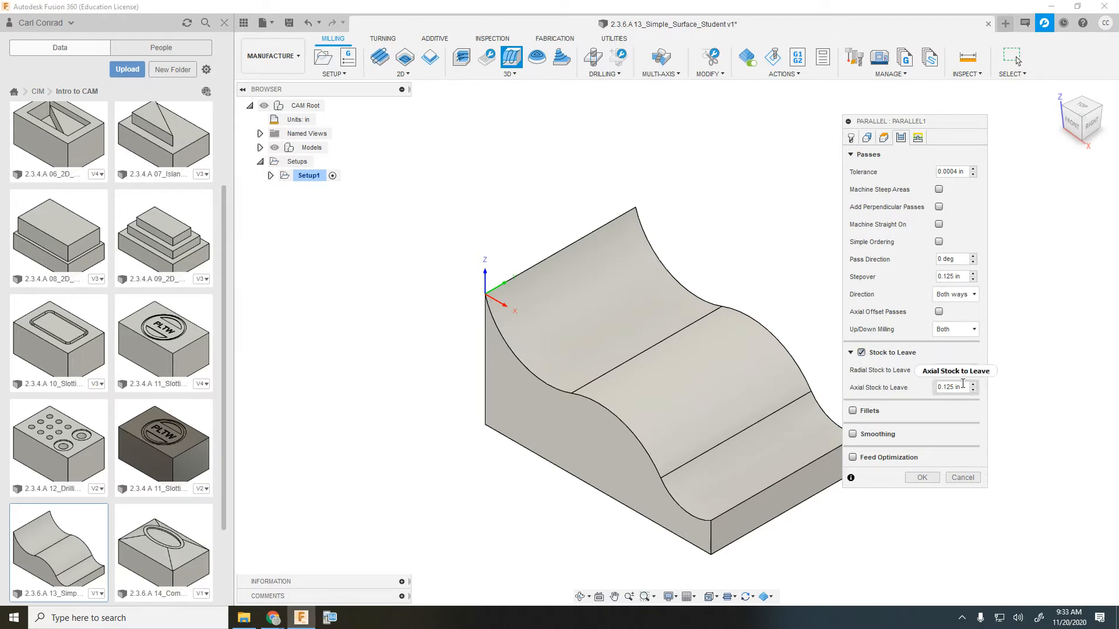
type(".12")
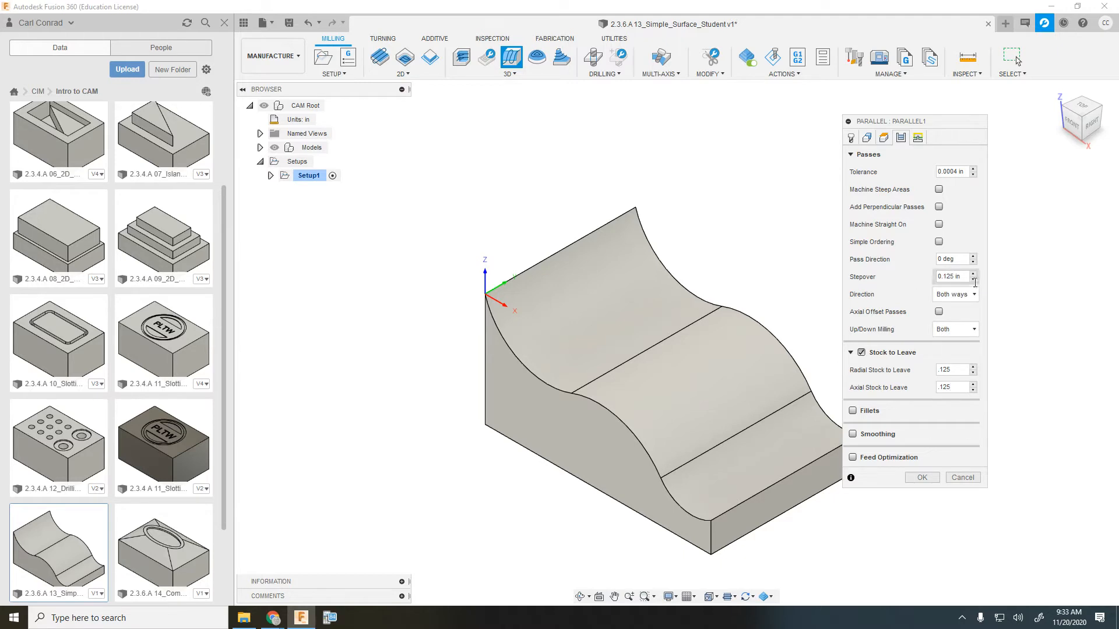
Correct the bottom height offset to -0.5 in and generate the Parallel toolpath
mouse_move(948, 278)
left_click(918, 138)
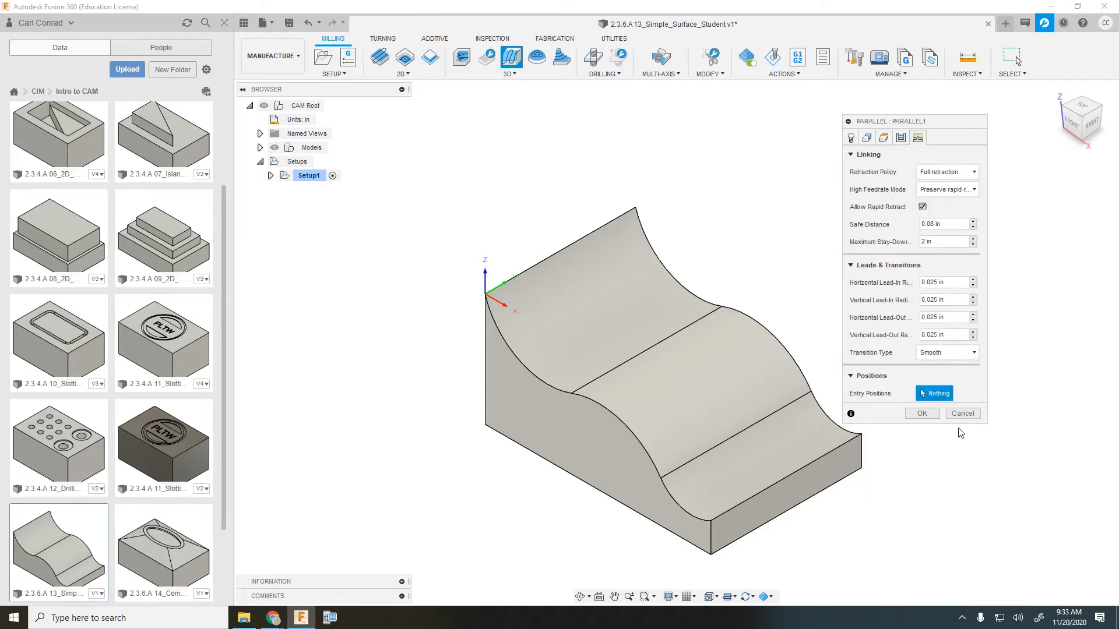
left_click(922, 414)
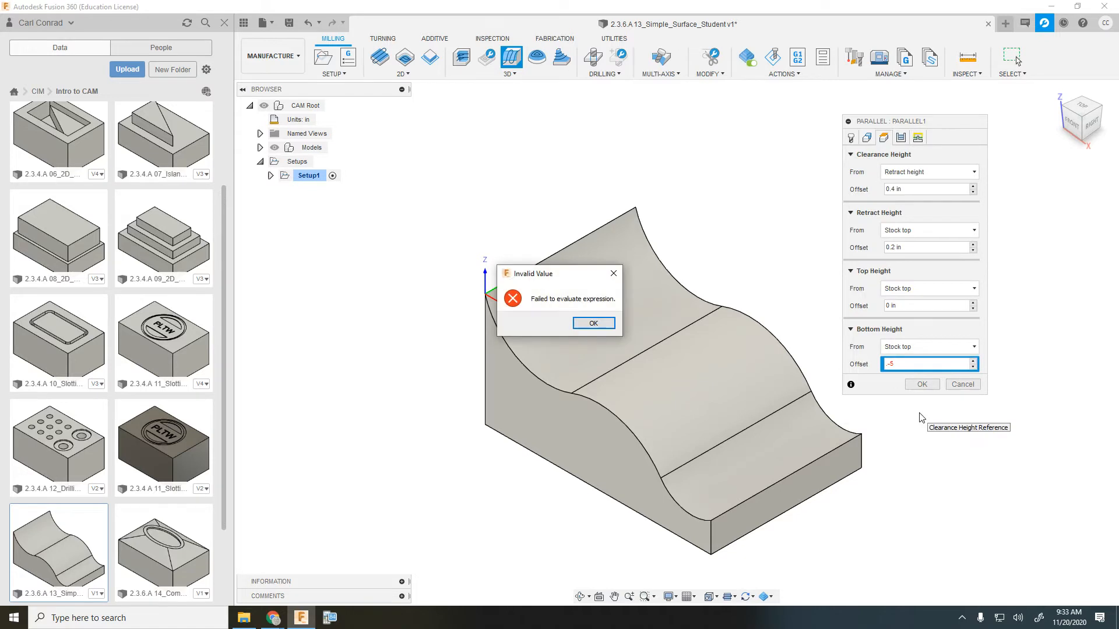
left_click(608, 323)
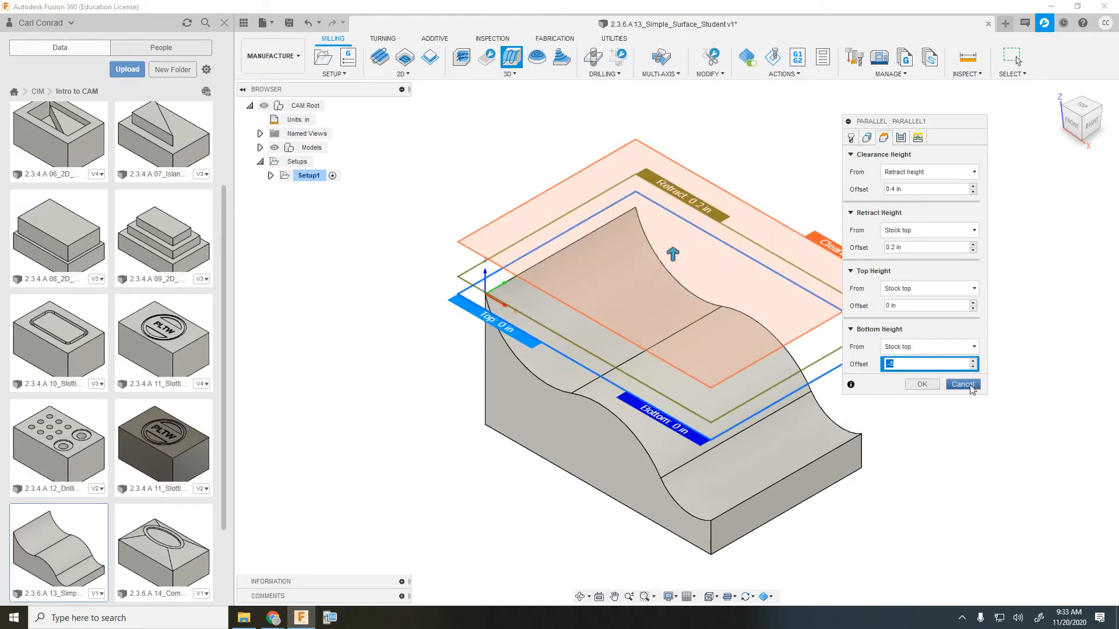
type(".5")
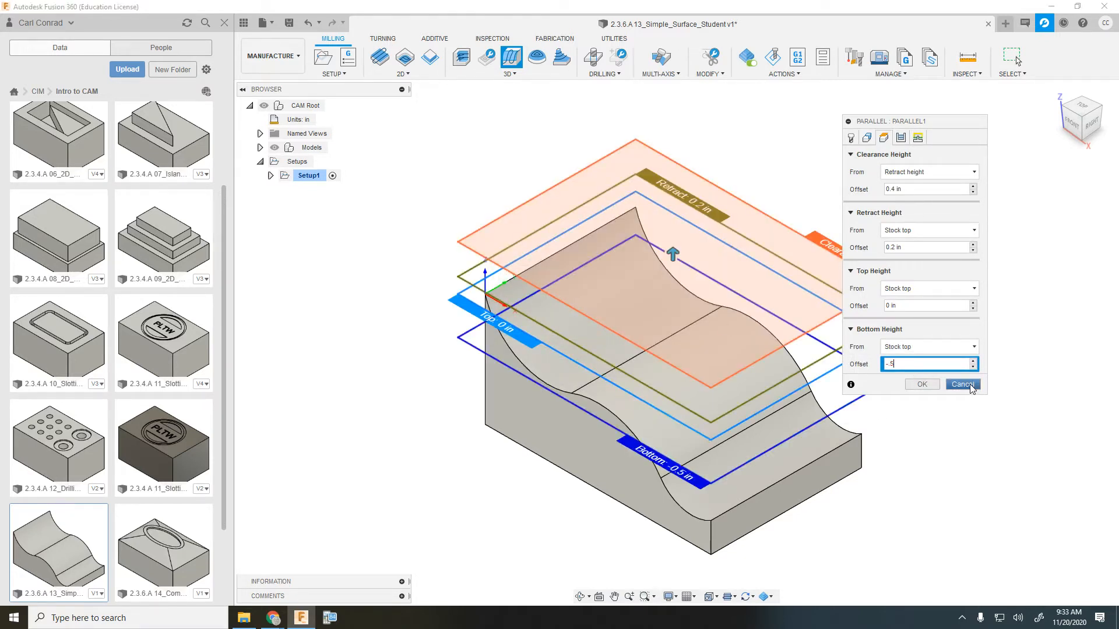
left_click(922, 384)
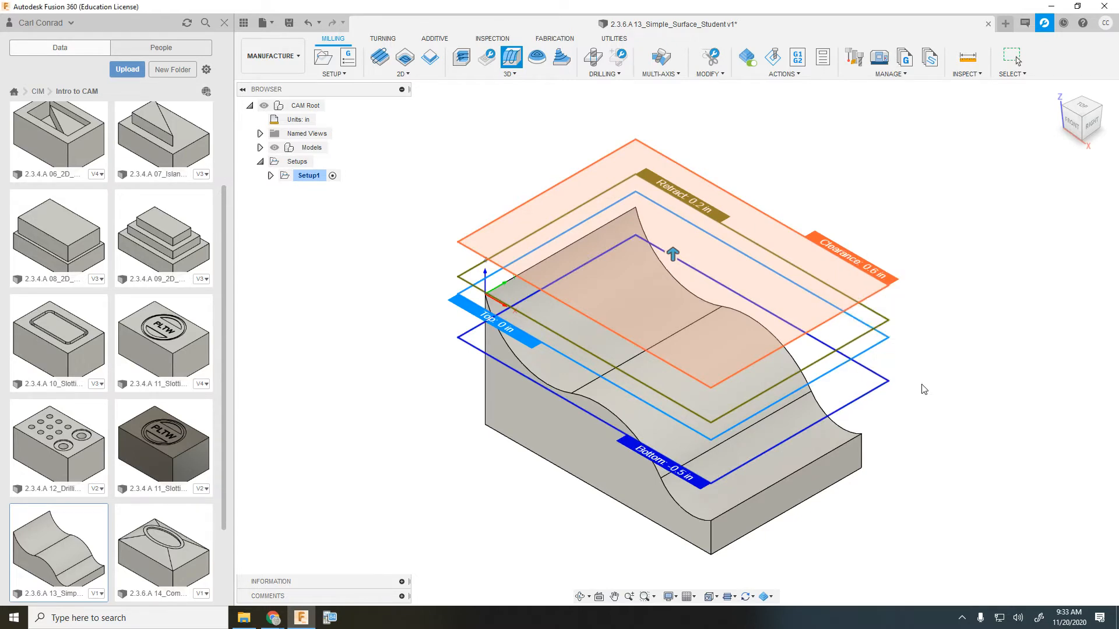
Check the toolpath from the front, turn off Contact Only in the Parallel operation's geometry settings, and regenerate the toolpath
left_click(1071, 125)
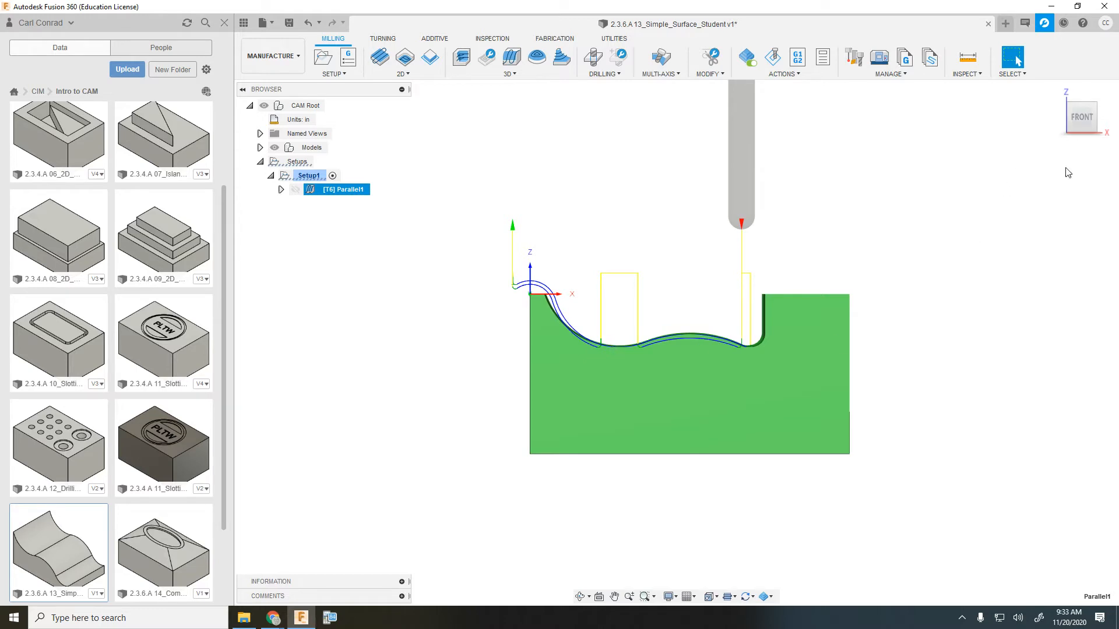
left_click(1096, 110)
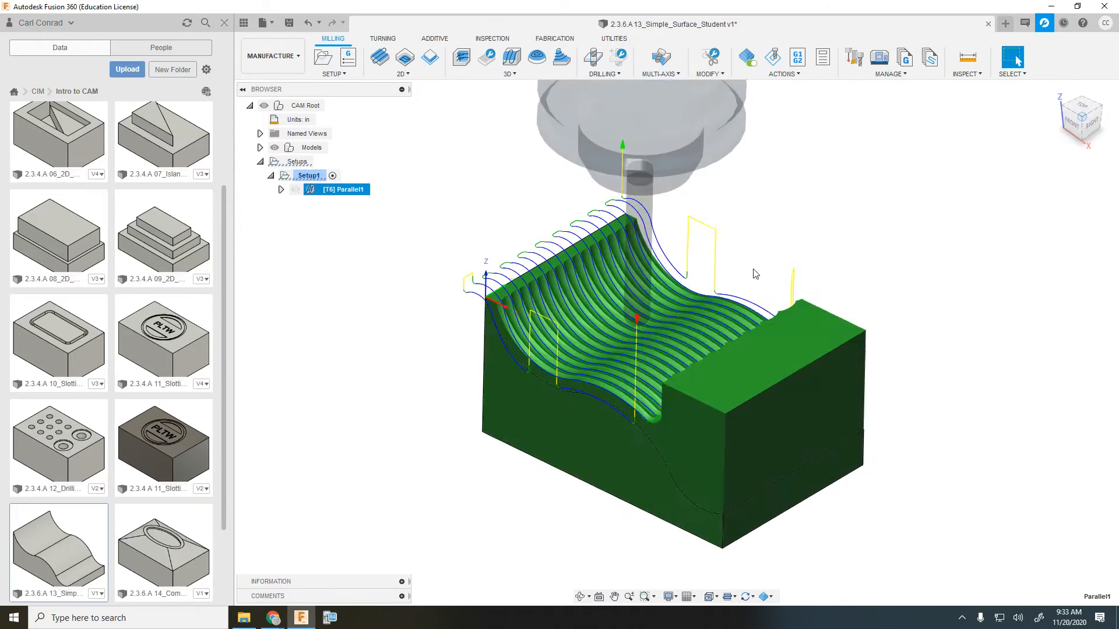
right_click(331, 191)
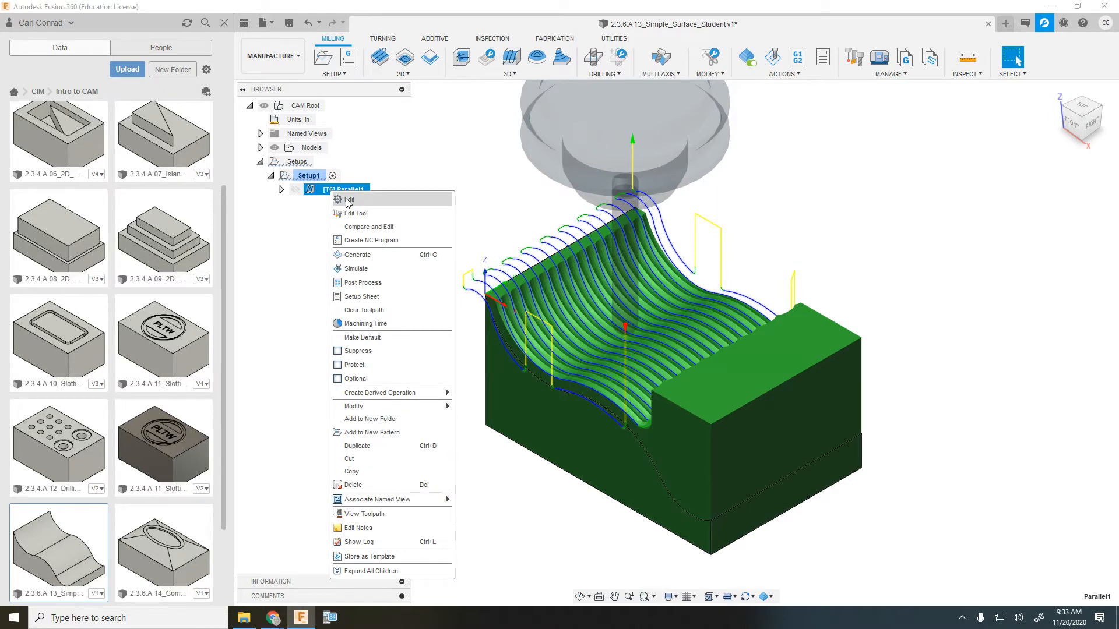
left_click(345, 200)
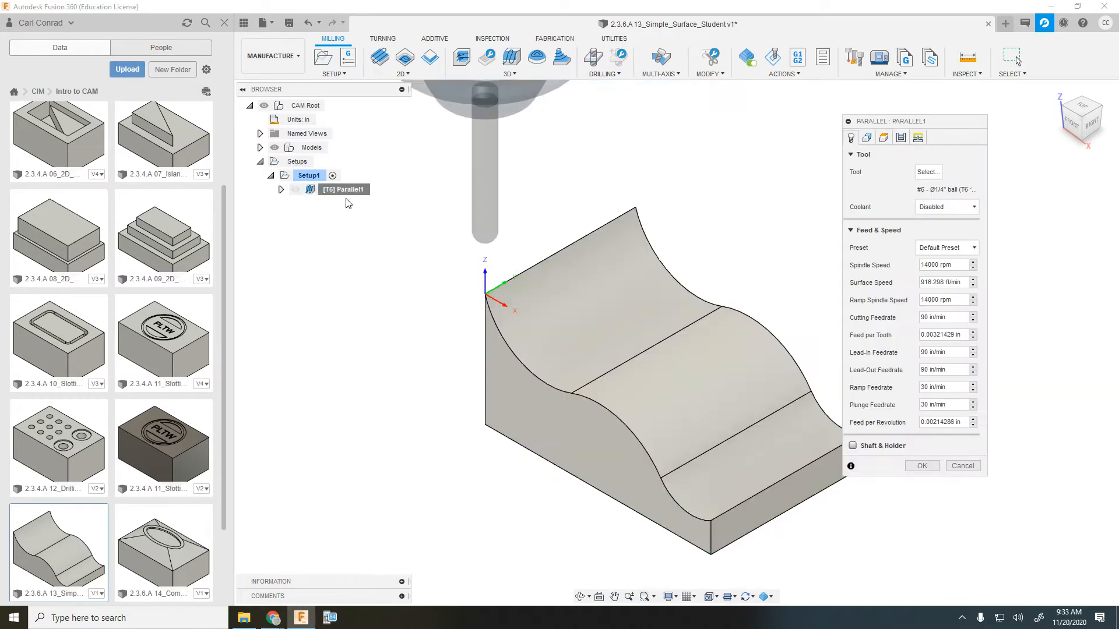
left_click(868, 137)
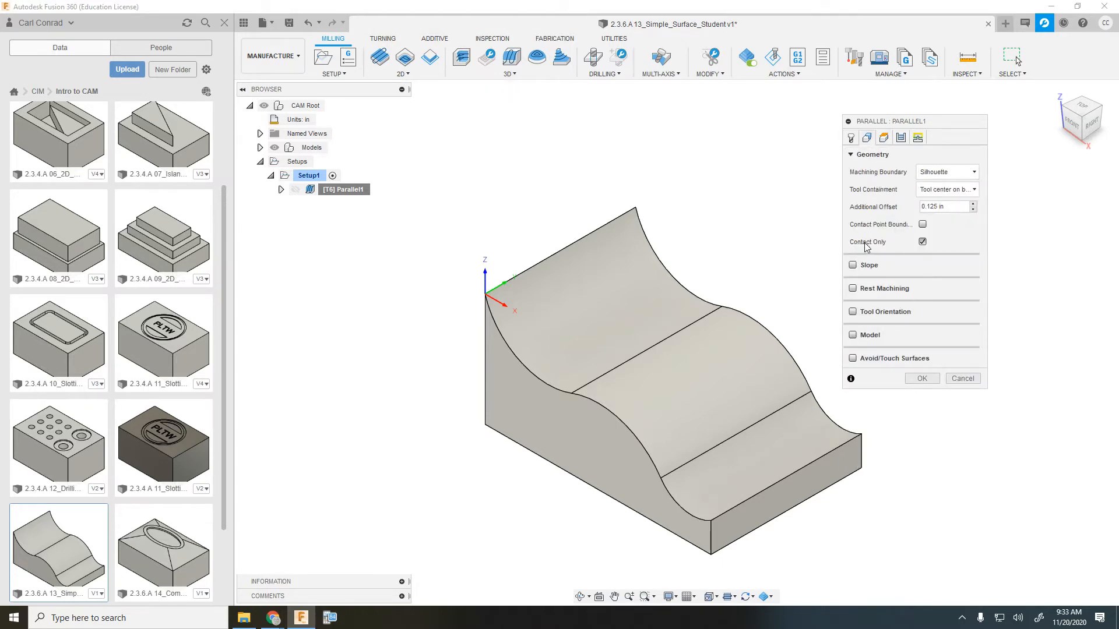
left_click(922, 242)
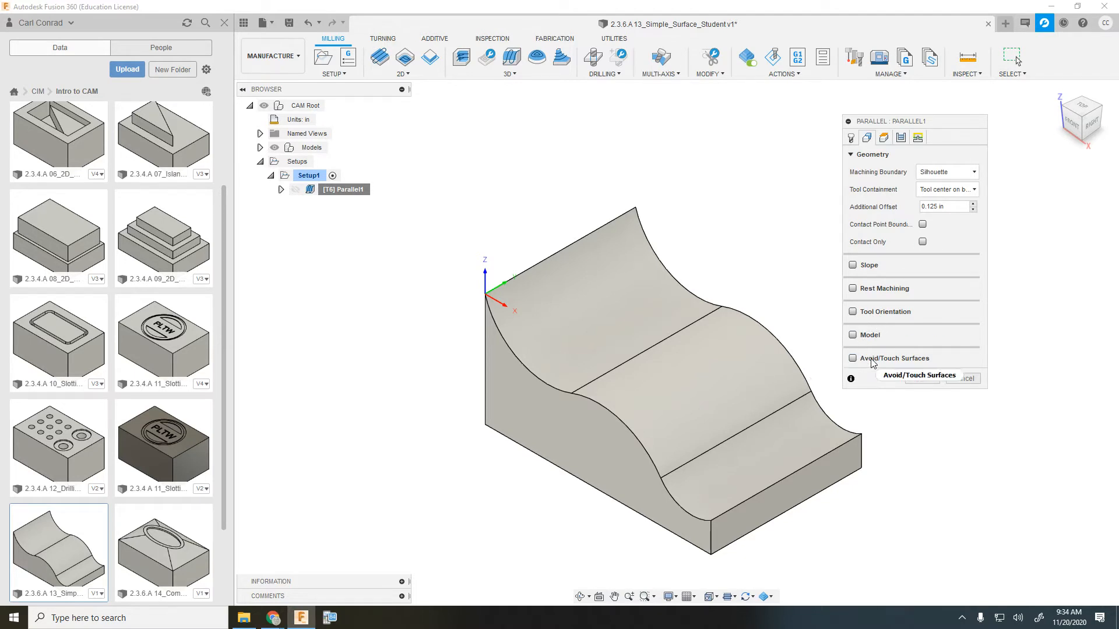
mouse_move(887, 363)
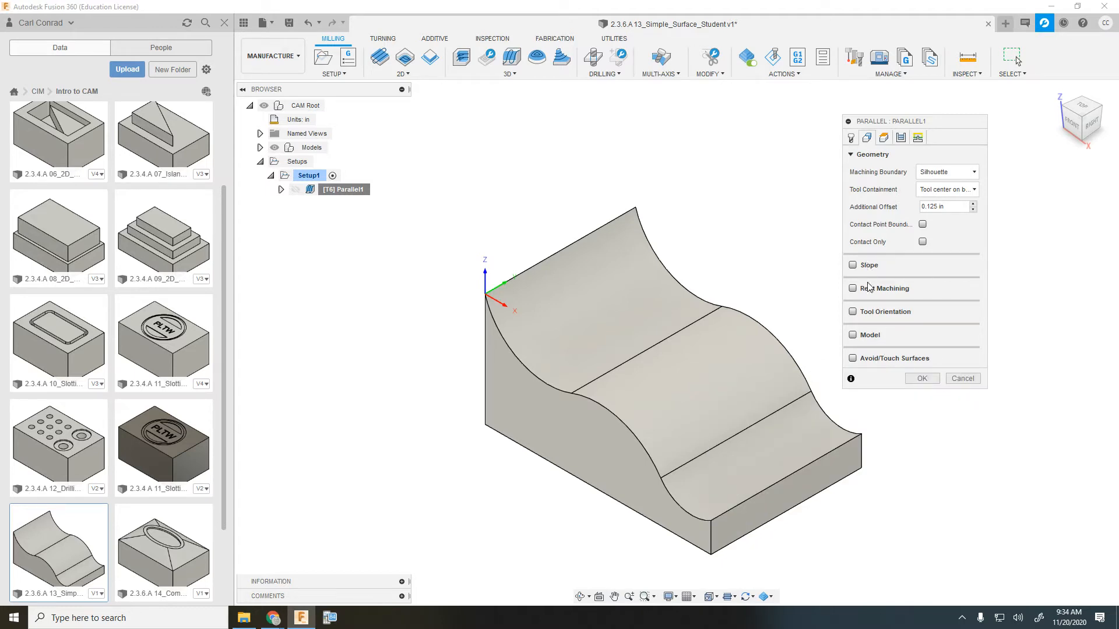
left_click(883, 138)
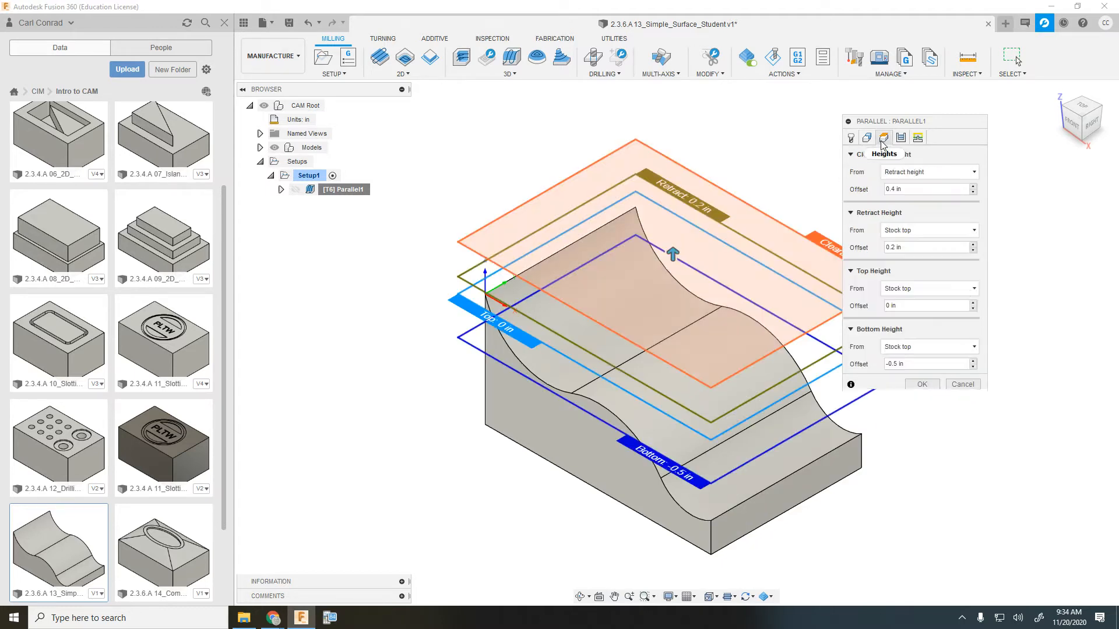
left_click(901, 138)
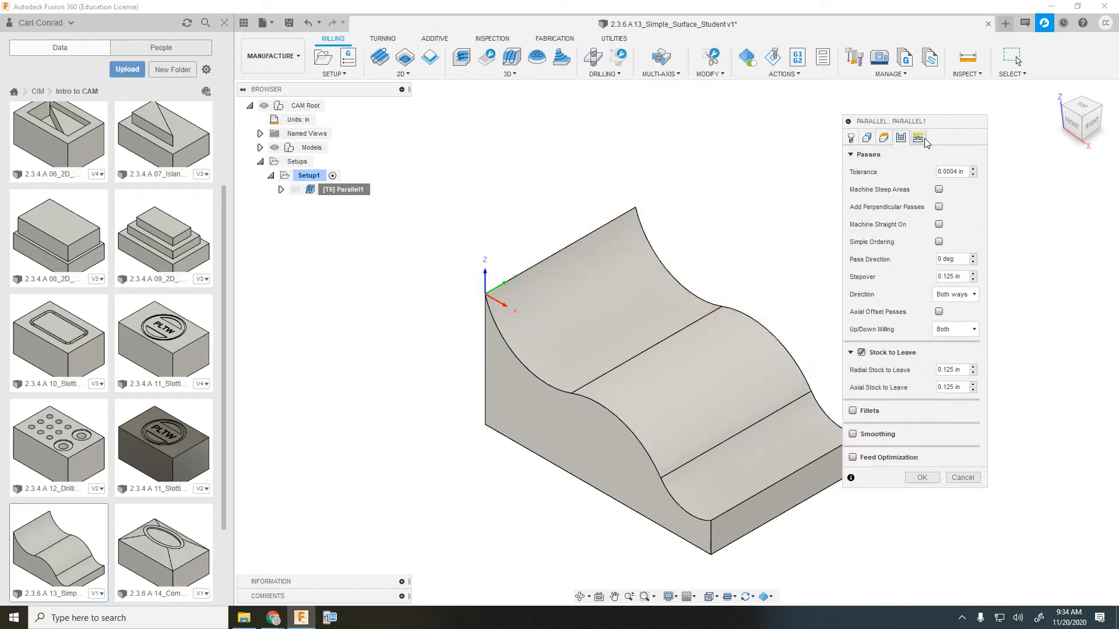
left_click(919, 140)
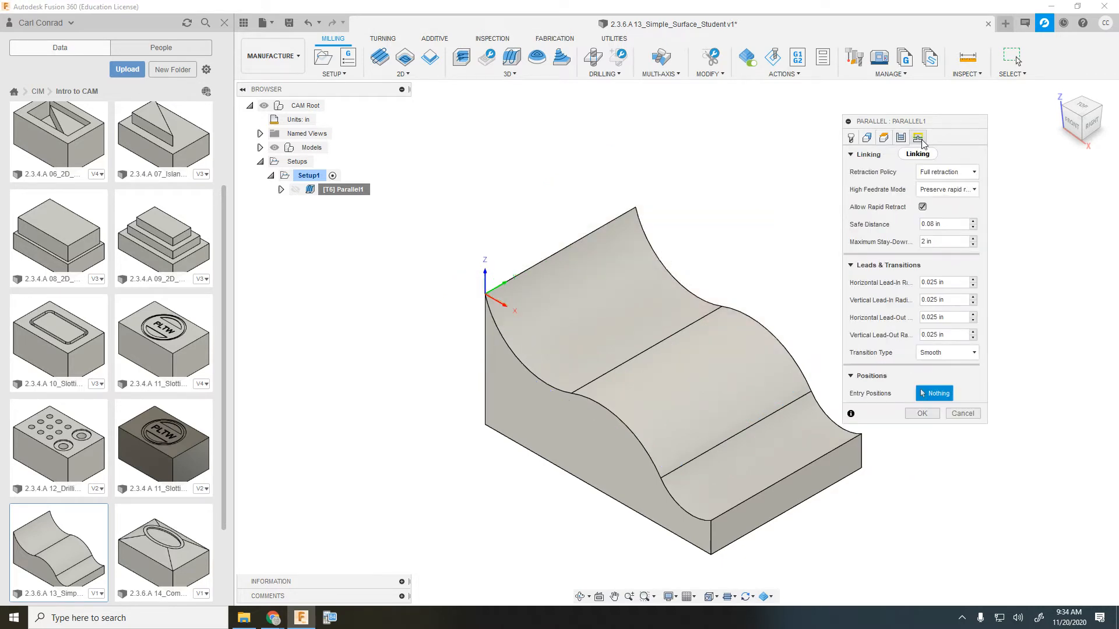
left_click(867, 138)
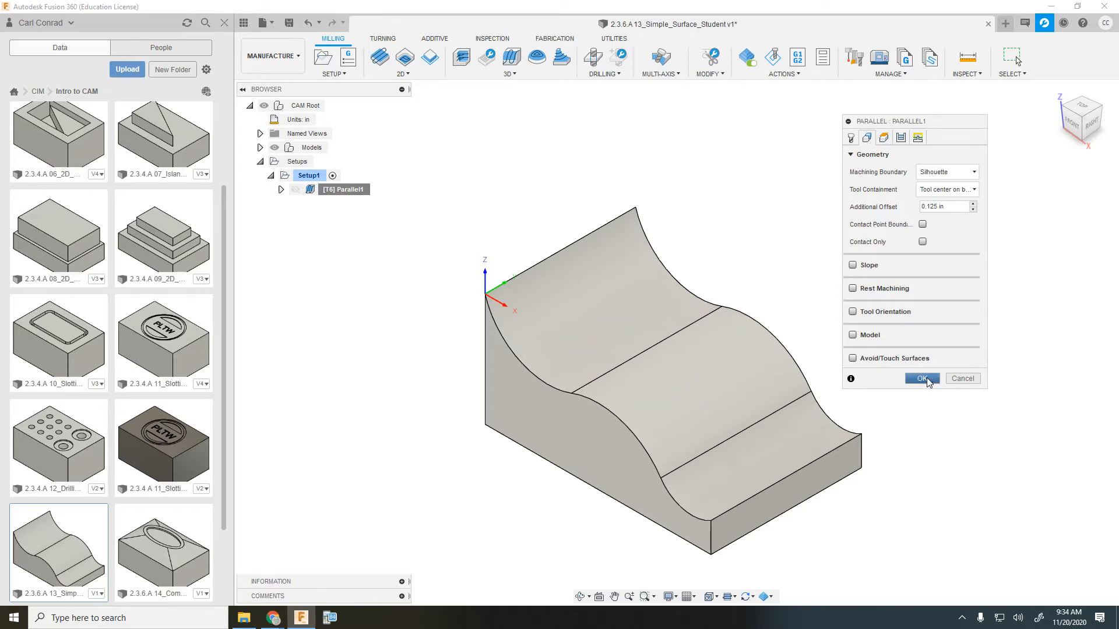
left_click(922, 379)
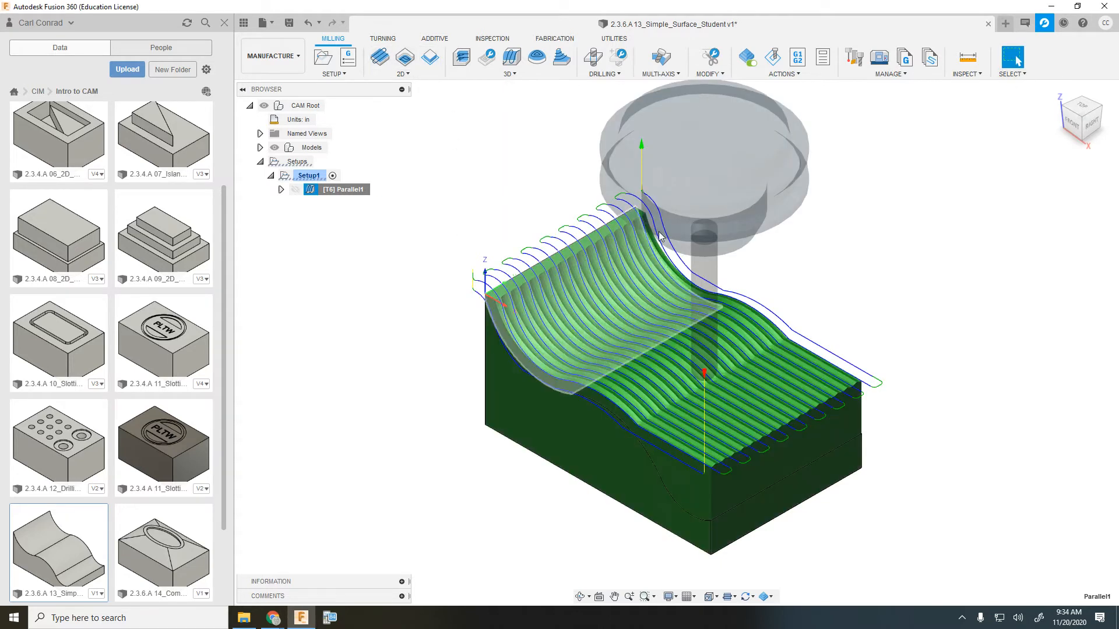
left_click(1076, 124)
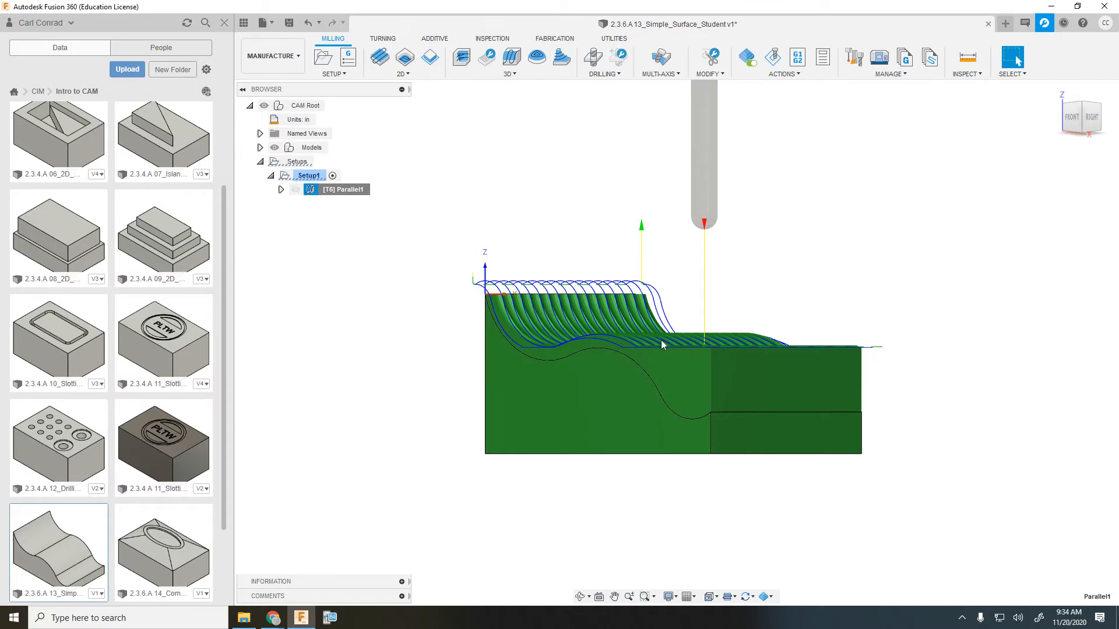
Duplicate the Parallel operation within Setup1
left_click(426, 296)
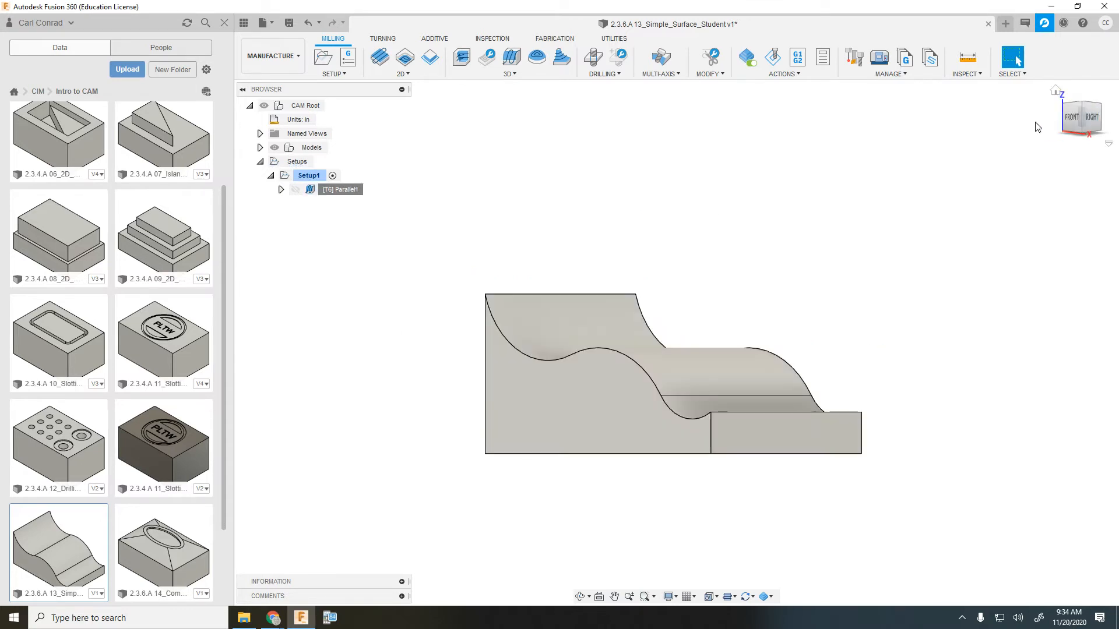
left_click(1056, 92)
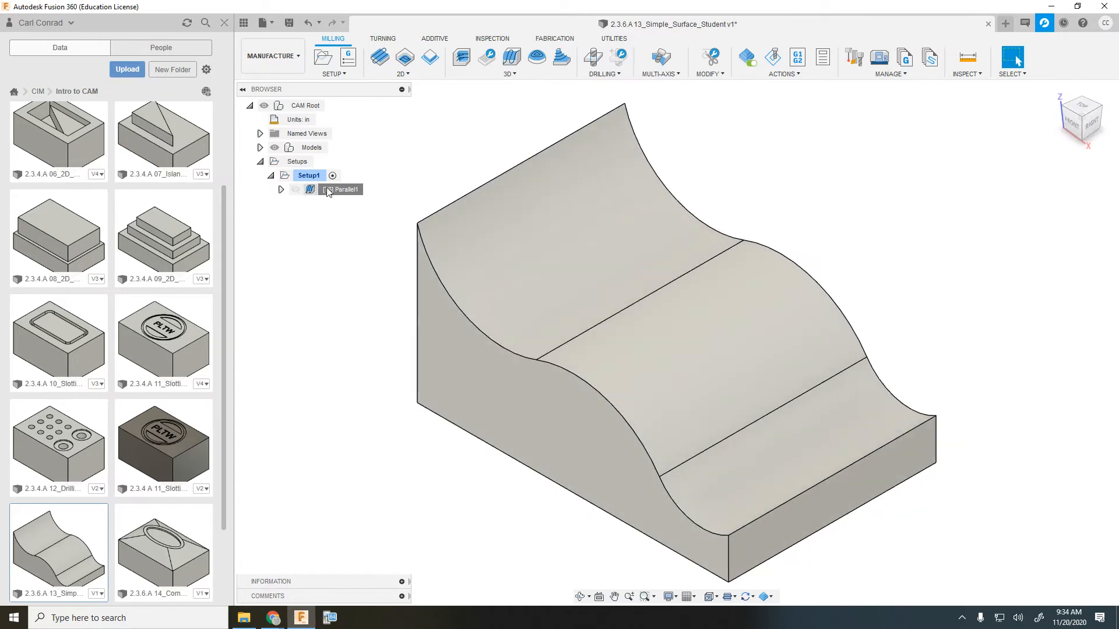
left_click(345, 189)
right_click(346, 191)
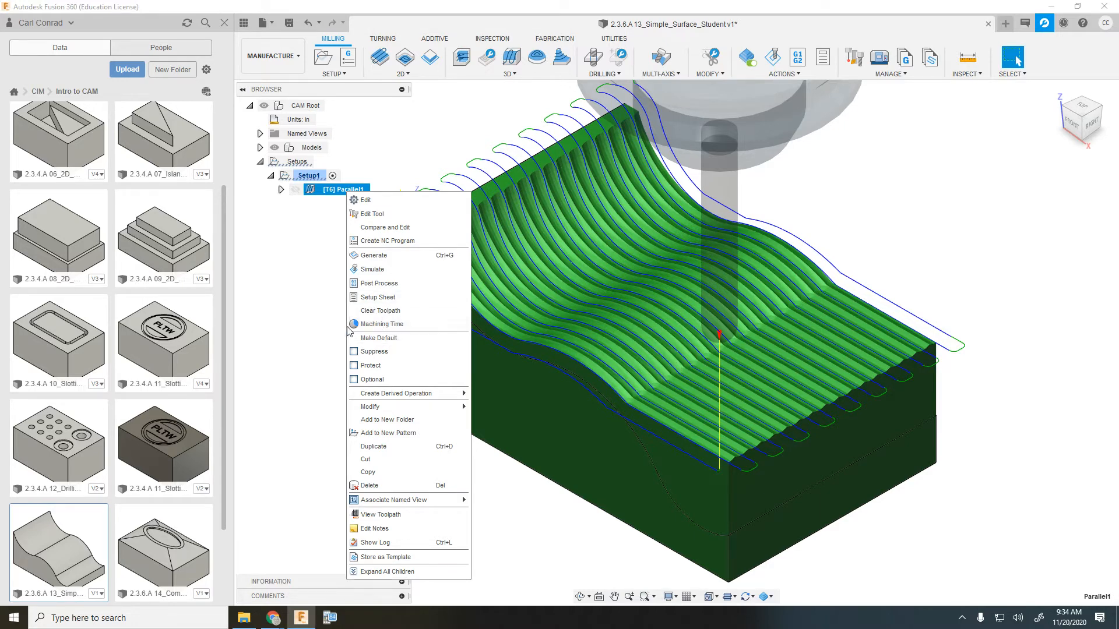
left_click(286, 276)
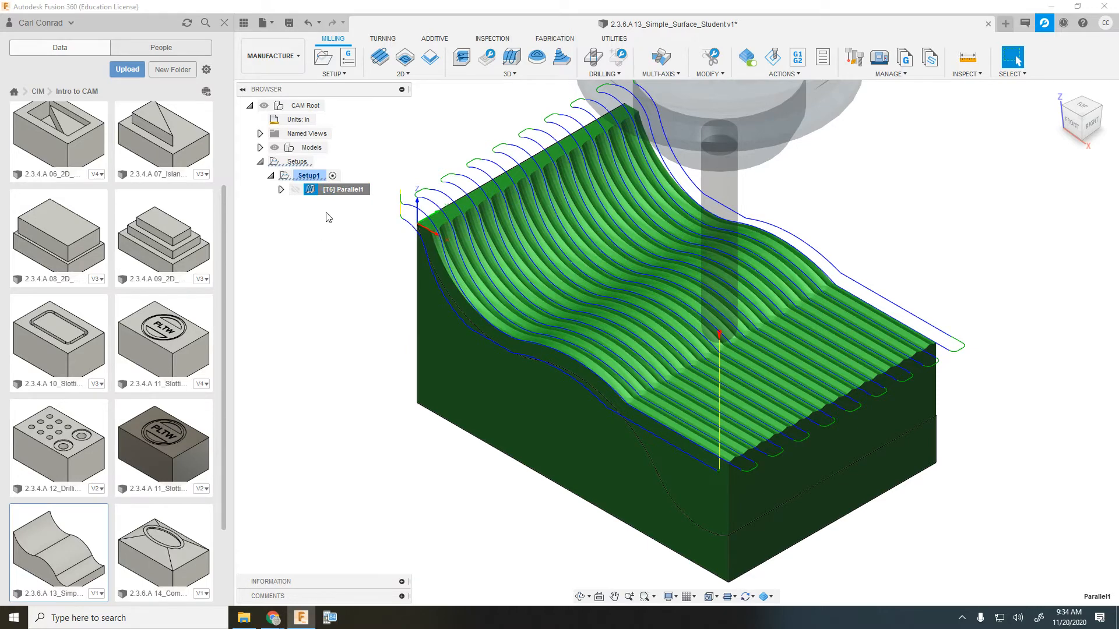
right_click(338, 191)
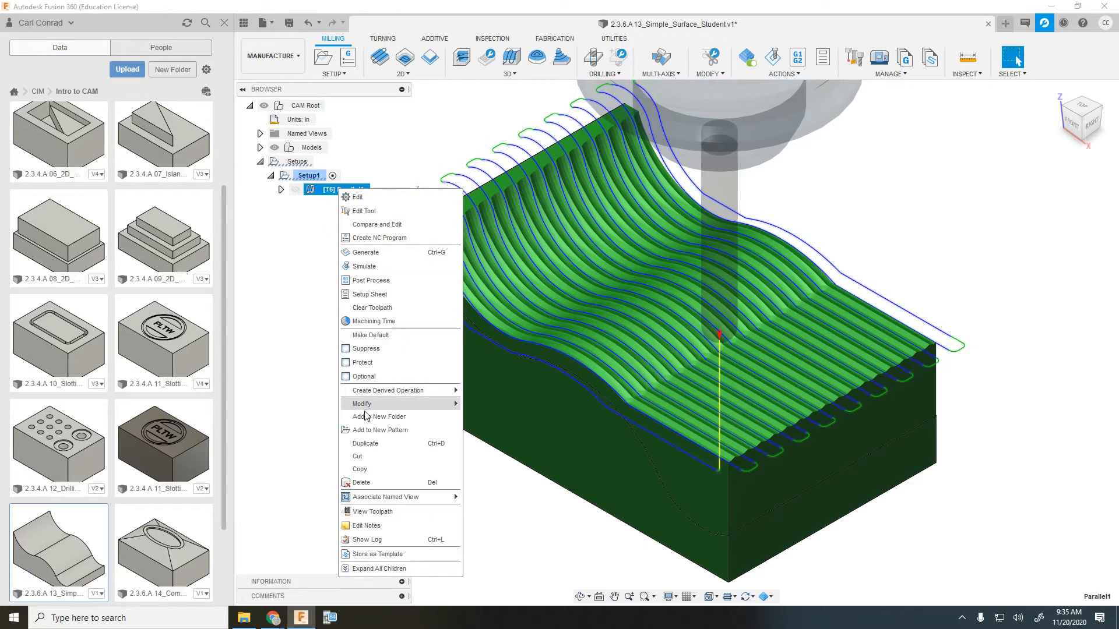
left_click(366, 444)
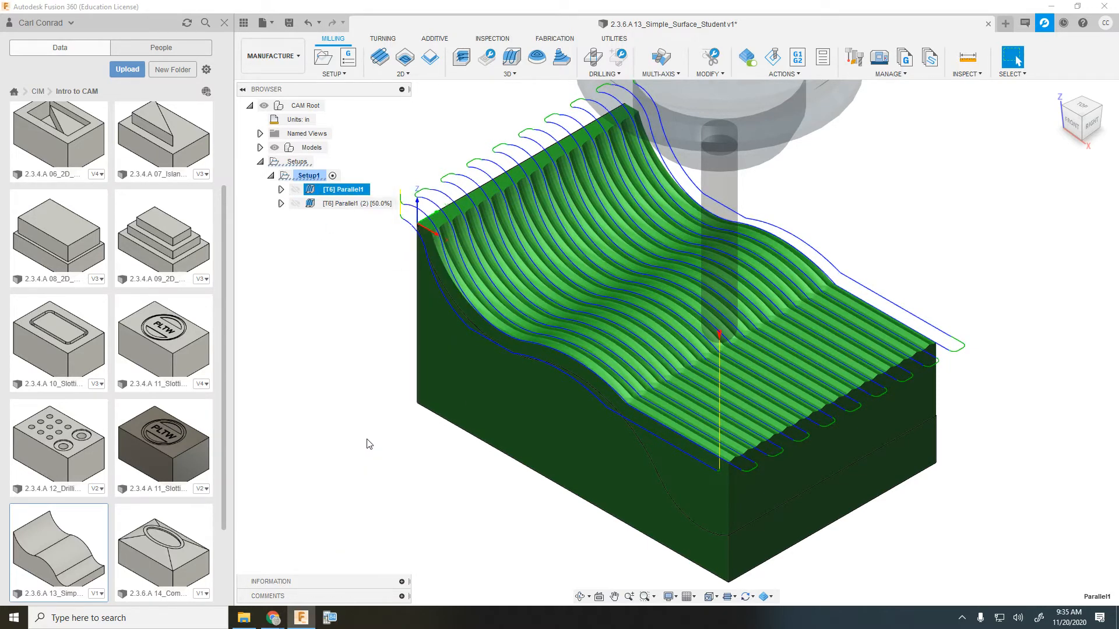
Set the duplicated Parallel operation's bottom height offset to -0.875 in from the stock top and regenerate its toolpath
left_click(348, 203)
right_click(350, 205)
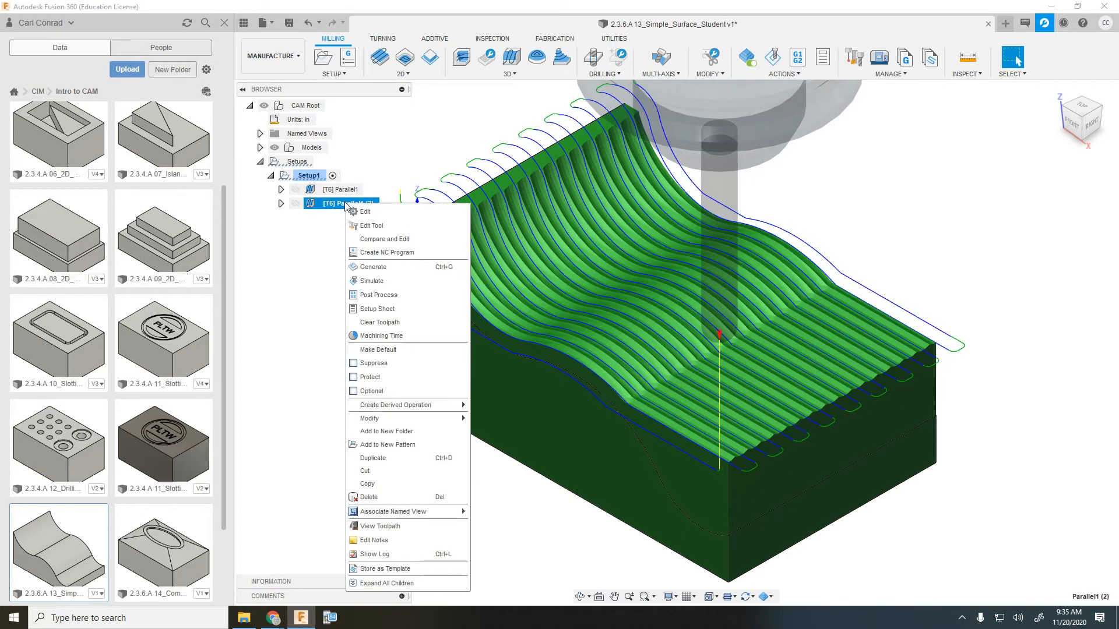
left_click(359, 217)
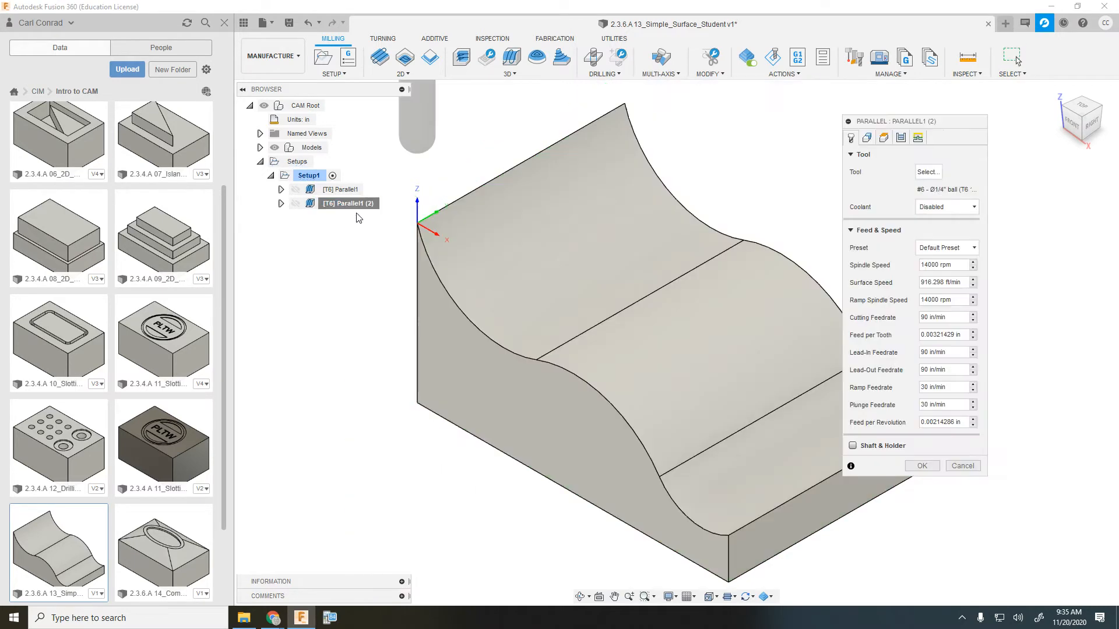
left_click(883, 138)
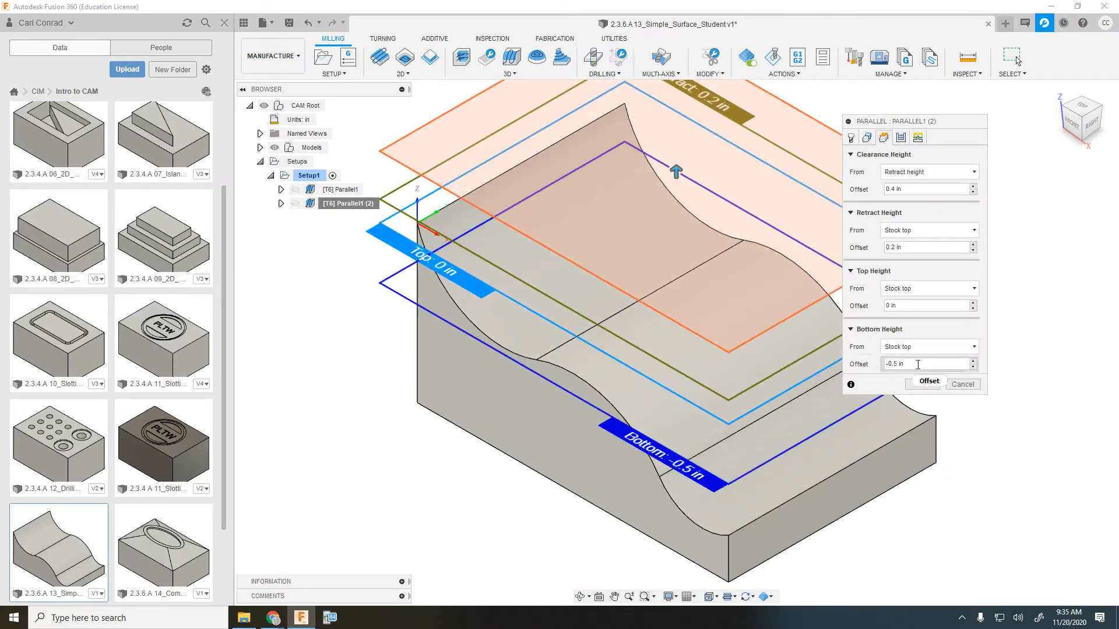
left_click_drag(912, 364, 848, 364)
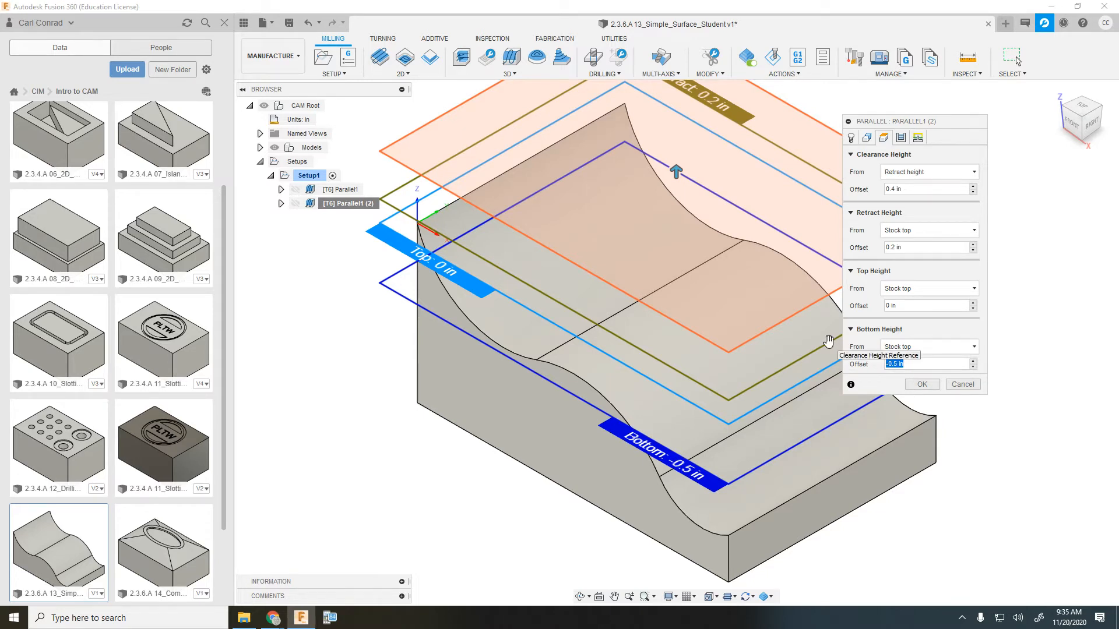
key("BackSpace")
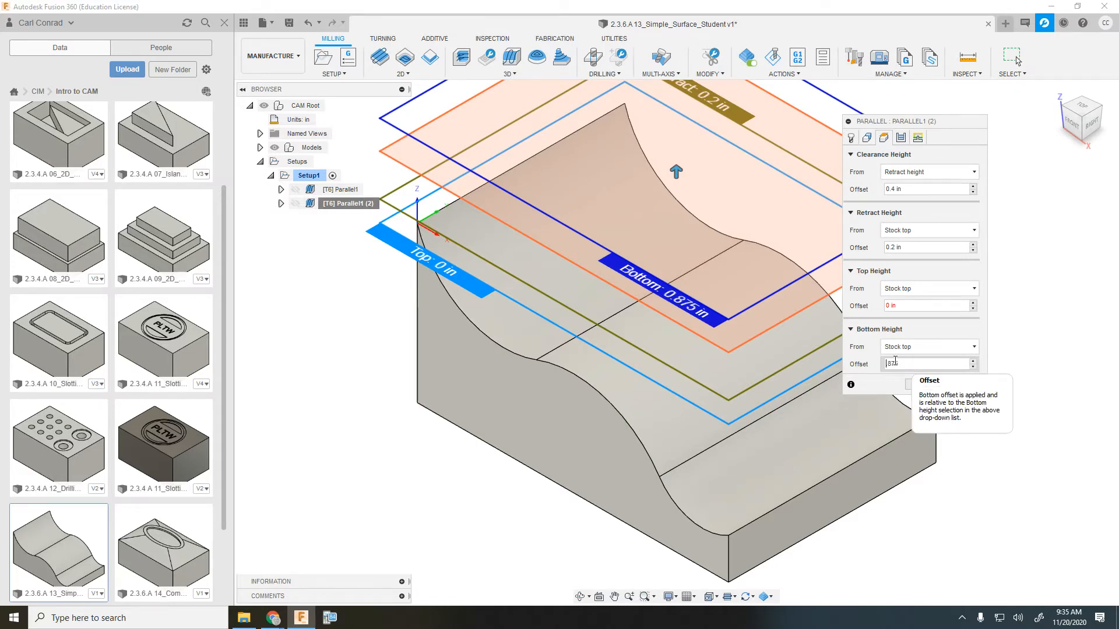
type("-")
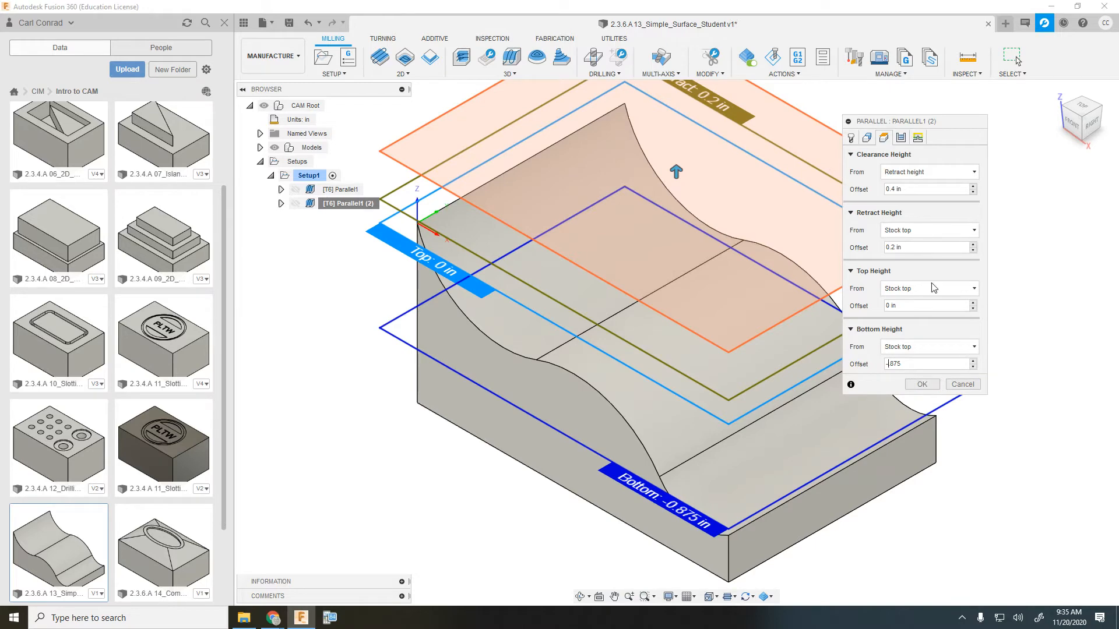
left_click(922, 385)
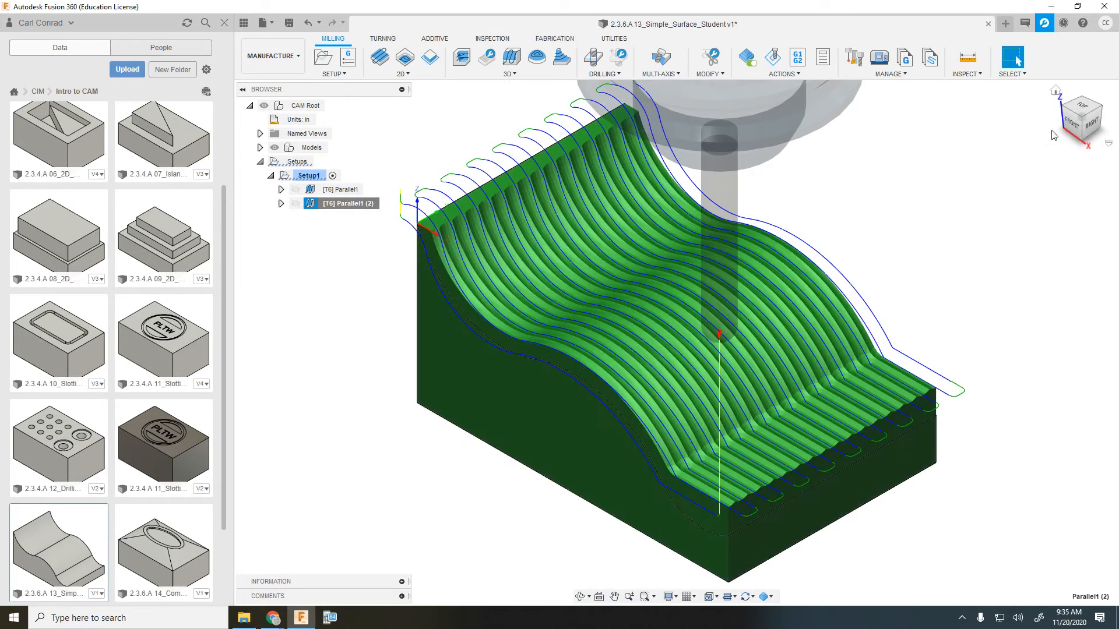
View the deeper toolpath from the front, and check the first Parallel operation's machining time in the simulation statistics
left_click(1087, 135)
left_click(1083, 131)
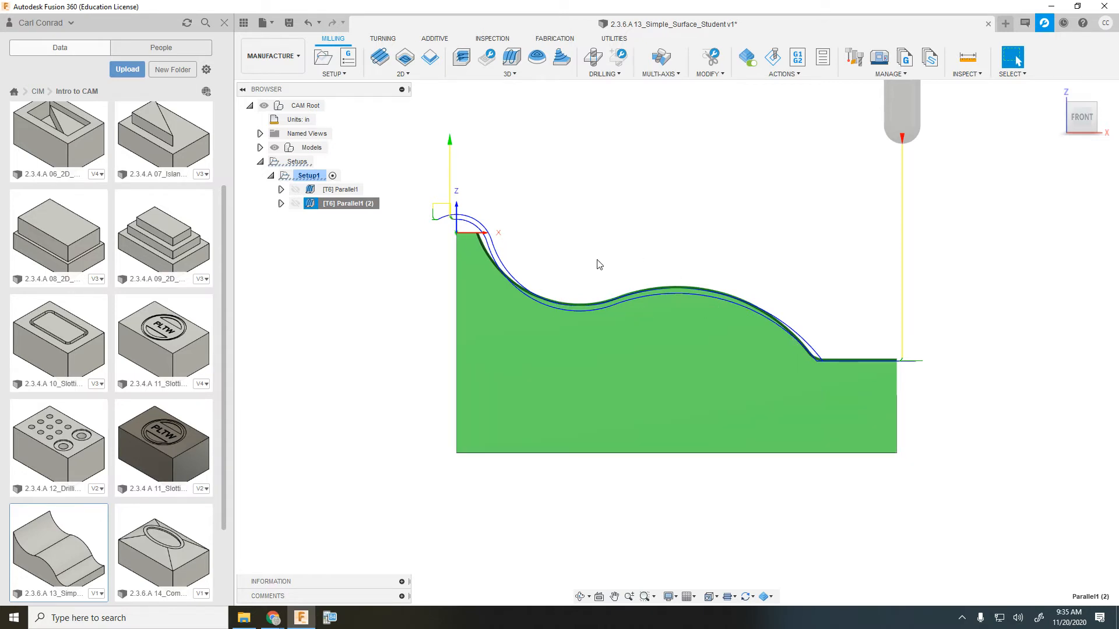
left_click(336, 190)
right_click(338, 190)
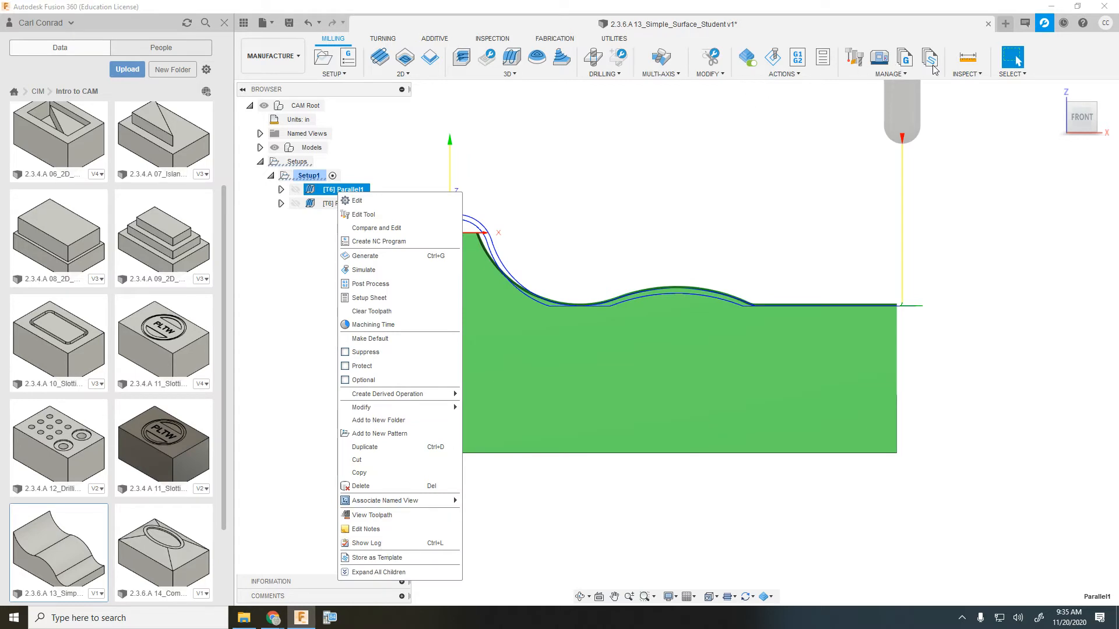
left_click(775, 58)
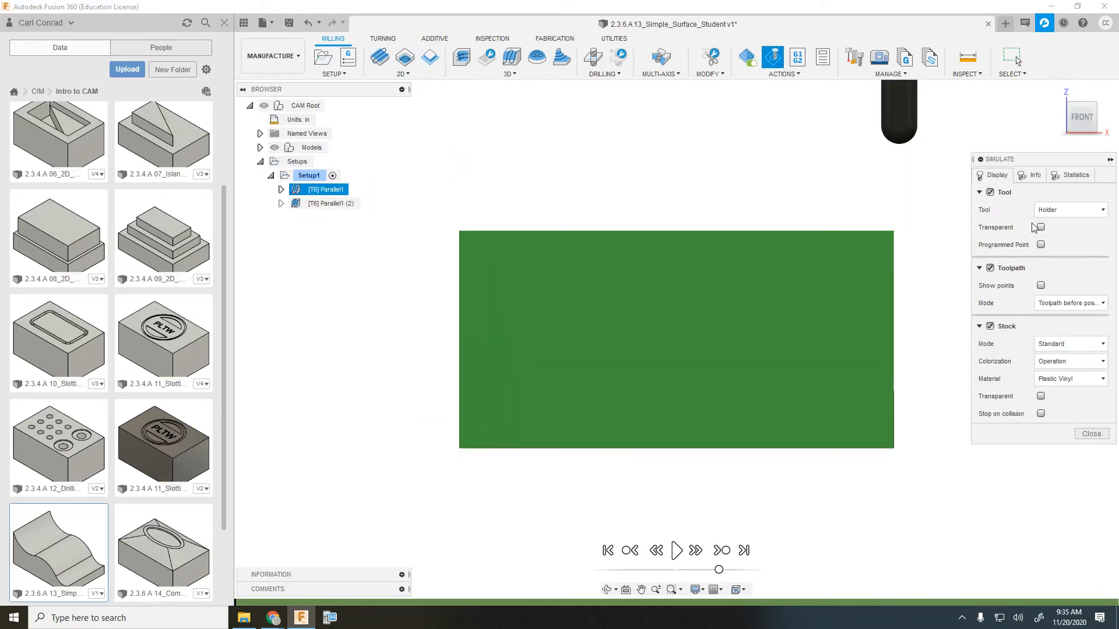
left_click(1067, 177)
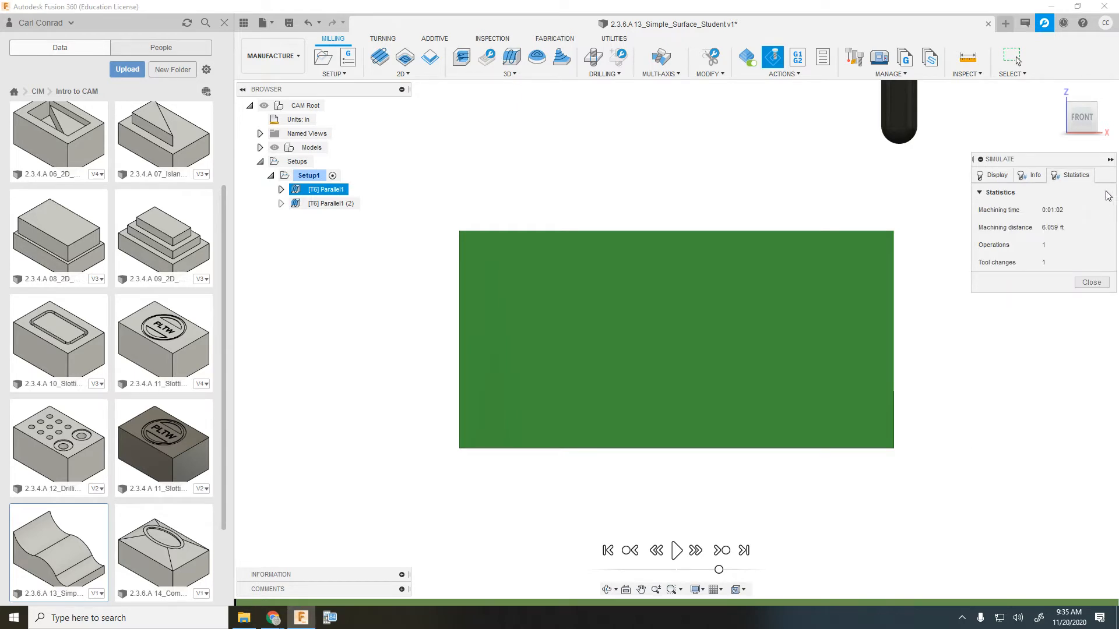
left_click(1091, 282)
Check the duplicated Parallel operation's machining time in the simulation statistics
right_click(333, 205)
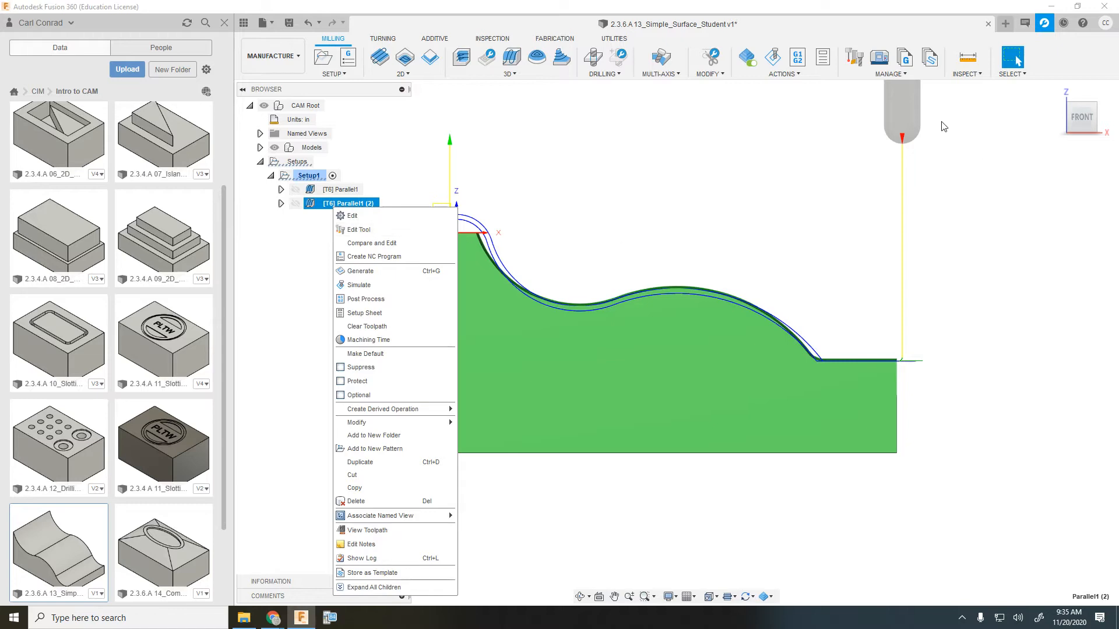
left_click(365, 299)
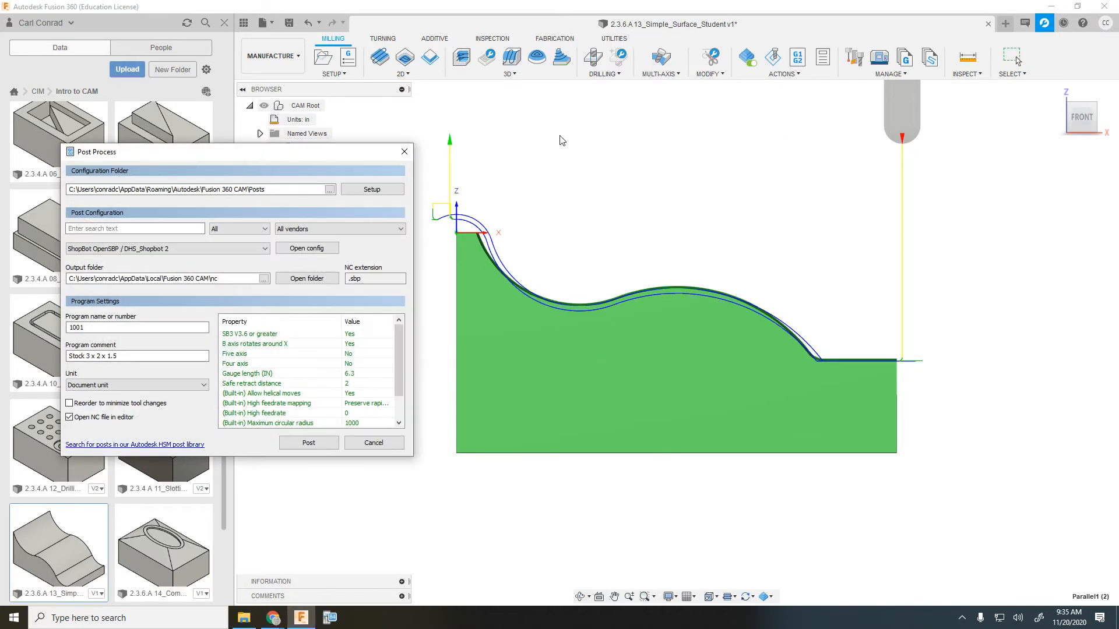
left_click(403, 152)
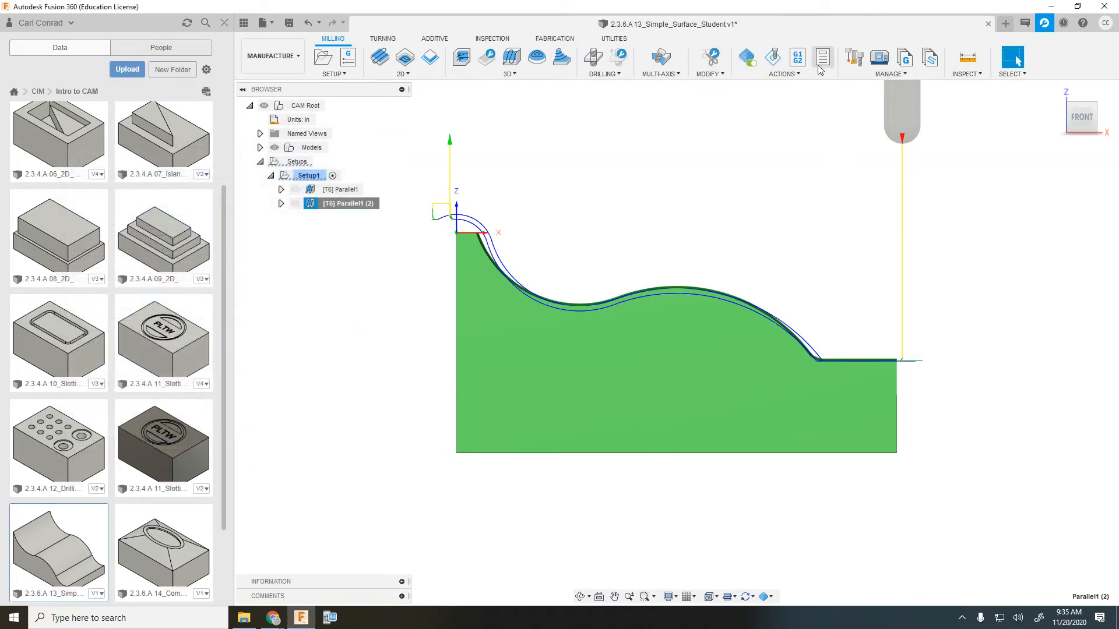
left_click(771, 61)
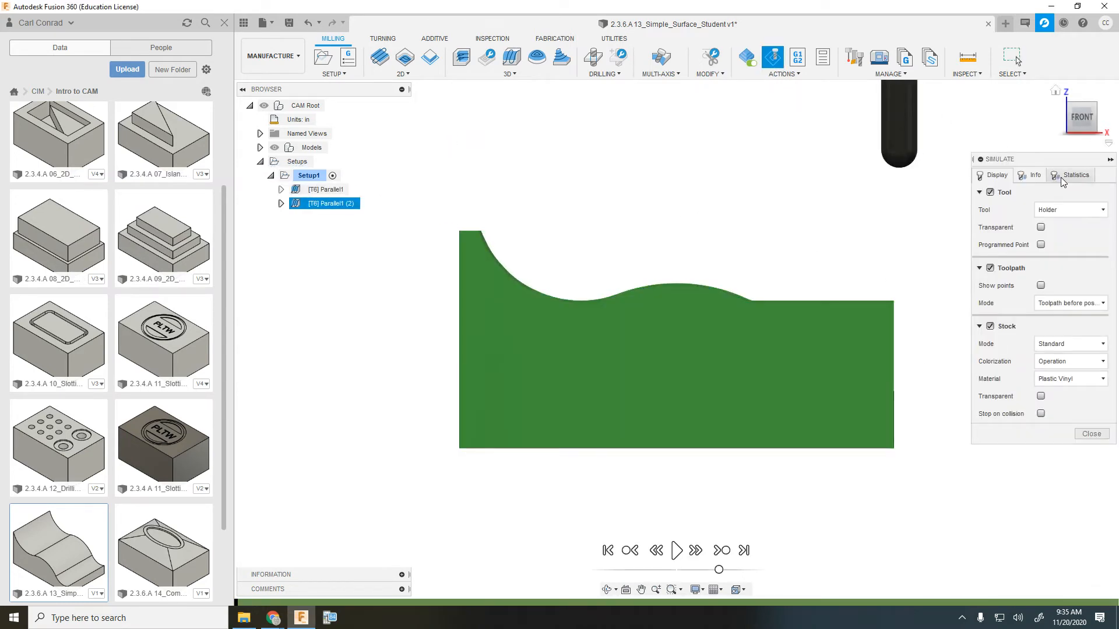
left_click(1071, 175)
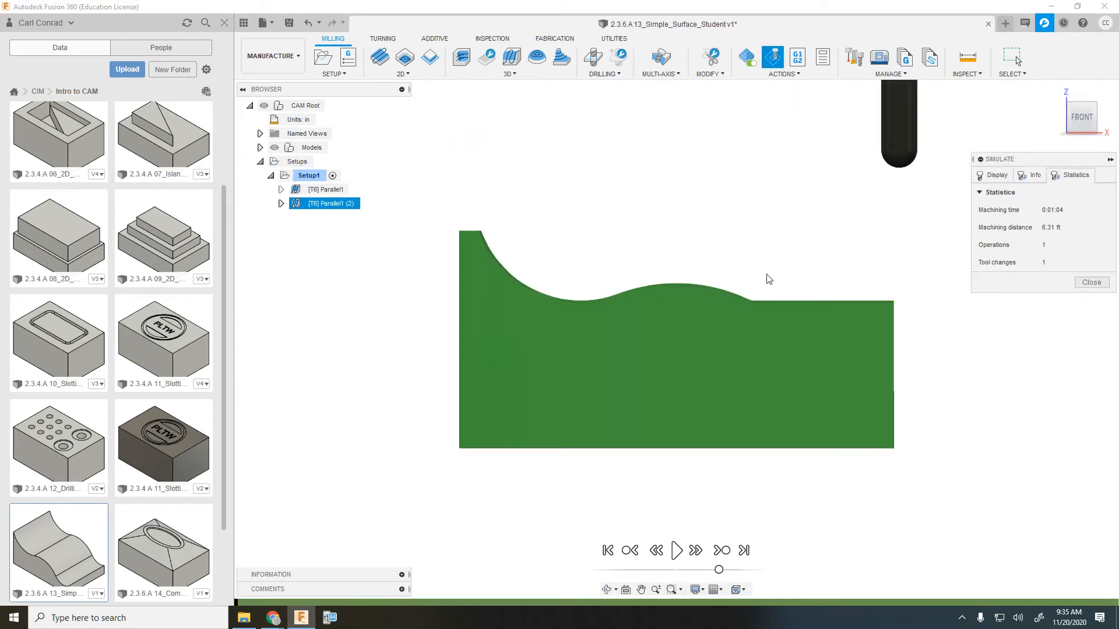
left_click(1091, 282)
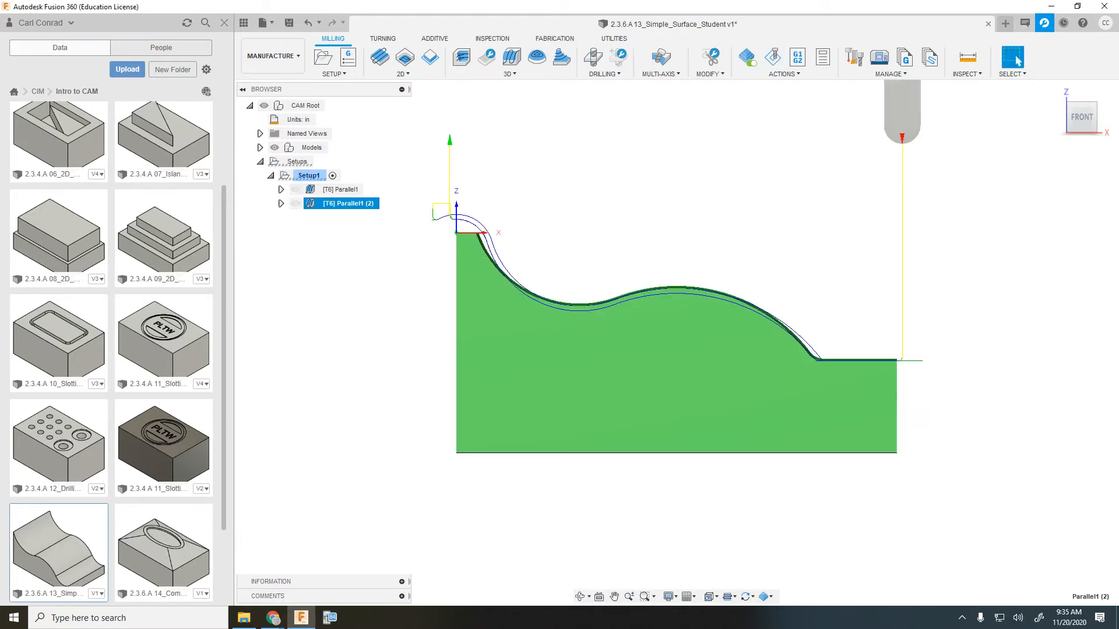
Enable Rest Machining in the duplicated Parallel operation's geometry settings and regenerate the toolpath
left_click(1095, 109)
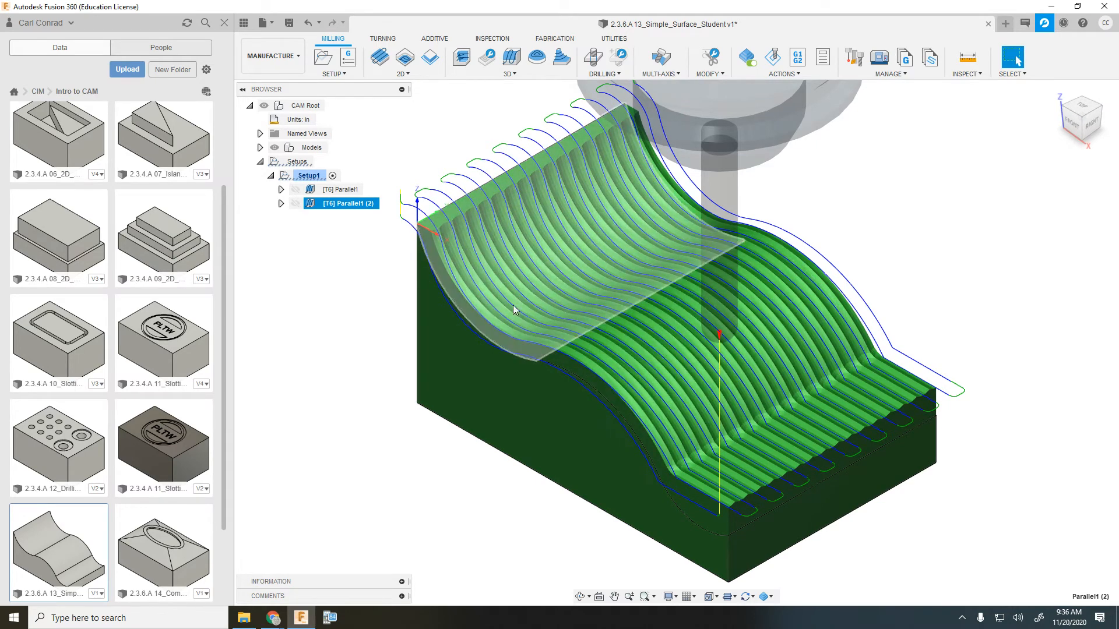
left_click(311, 311)
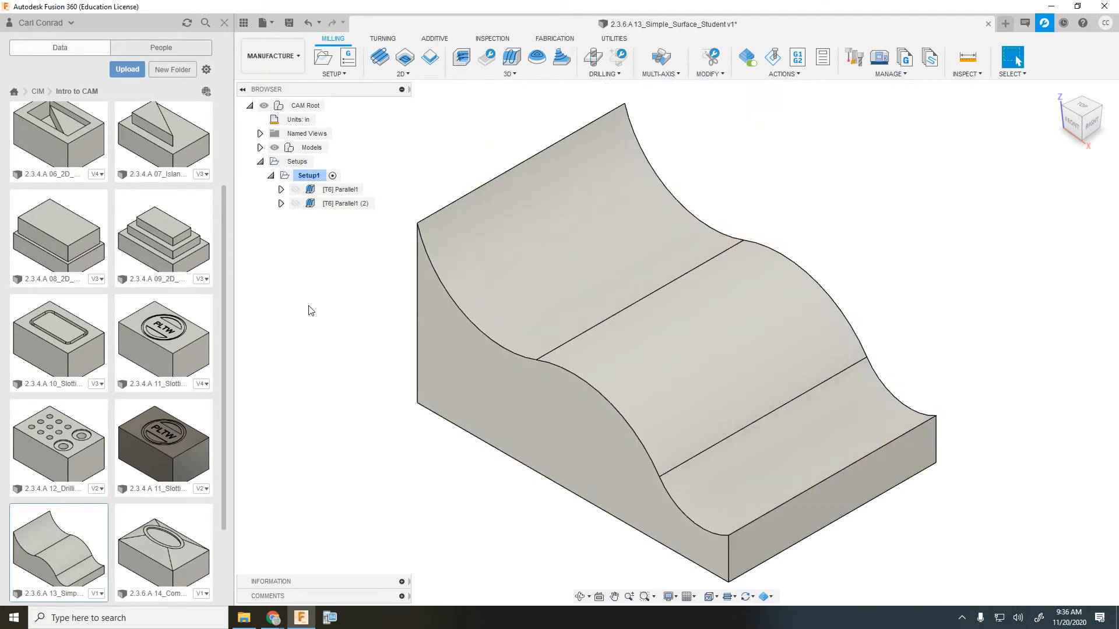
right_click(336, 204)
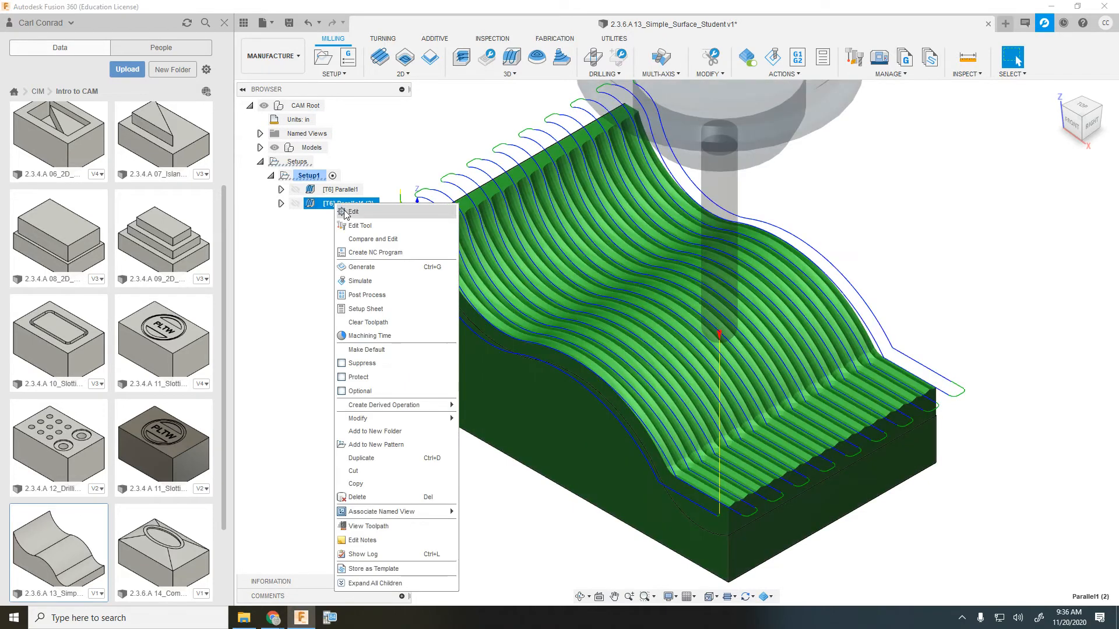
left_click(353, 213)
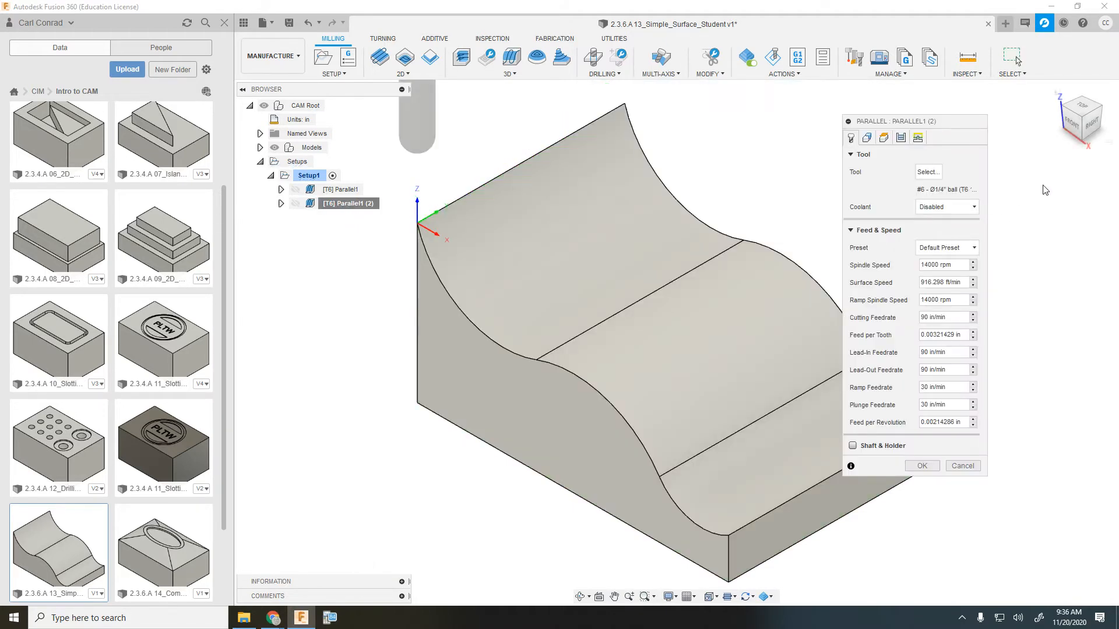
left_click(866, 140)
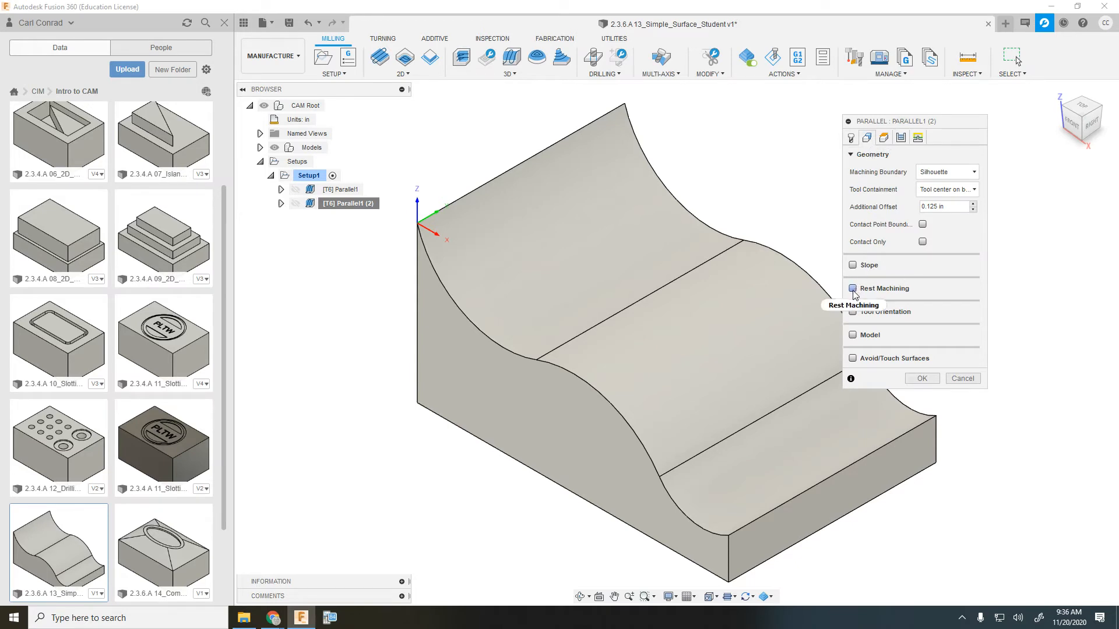
mouse_move(853, 291)
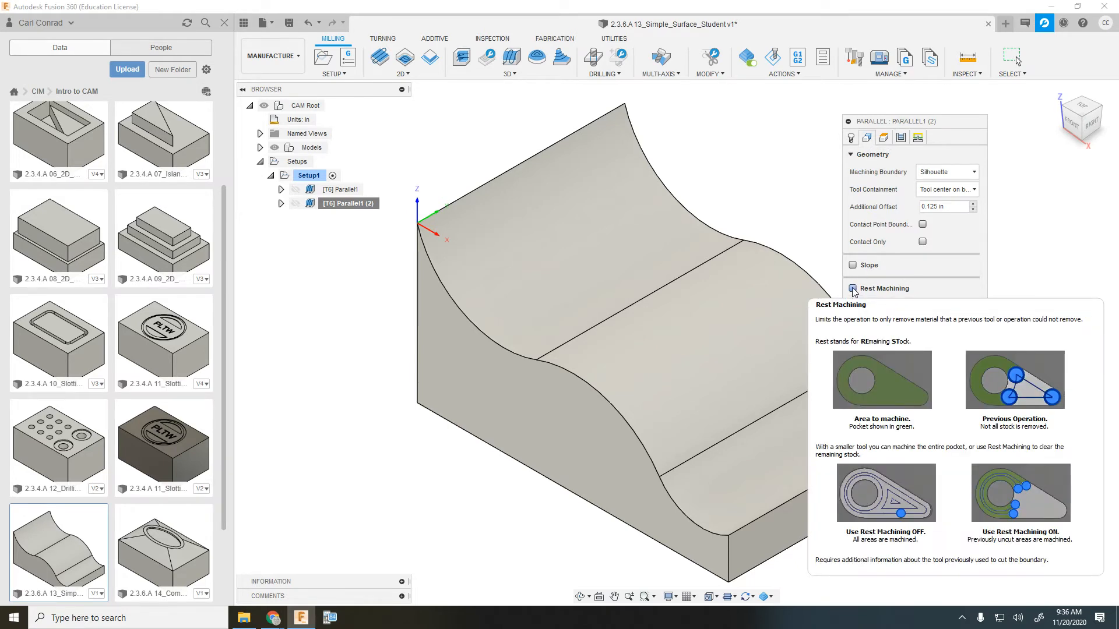
left_click(853, 290)
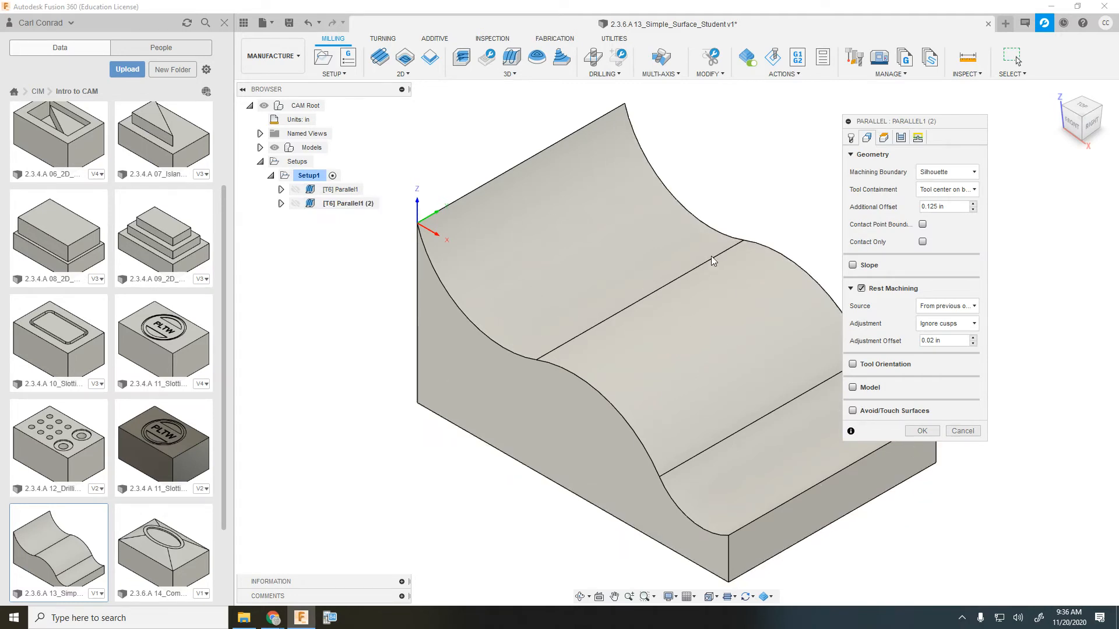
left_click(926, 431)
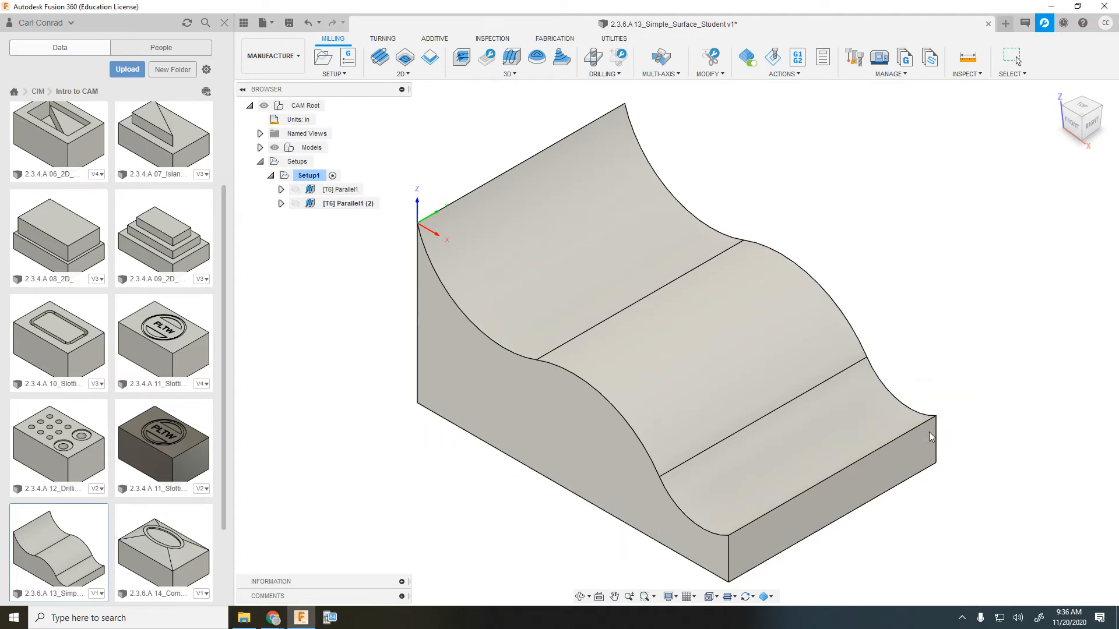
Inspect the rest-machining toolpath from the front and check its machining time in the simulation statistics
left_click(1075, 131)
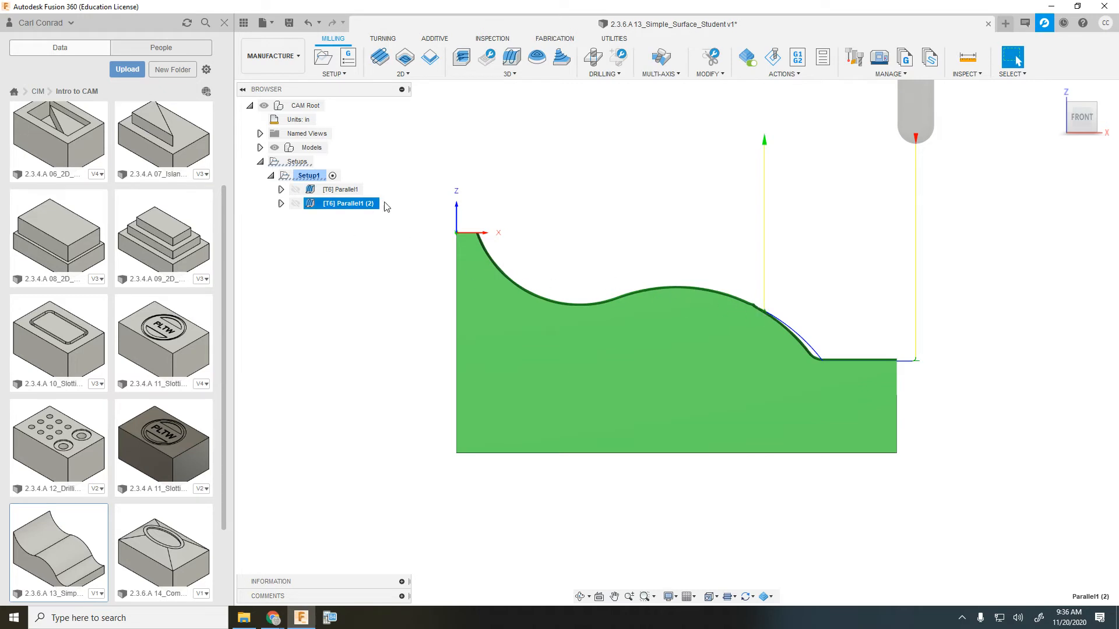
left_click(775, 59)
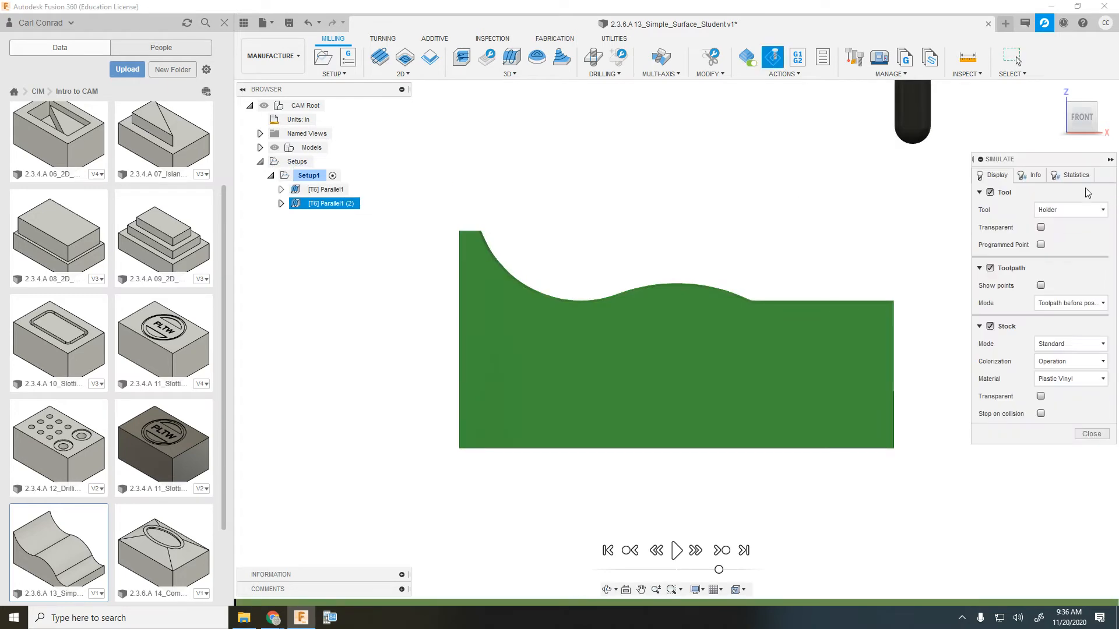
left_click(1077, 175)
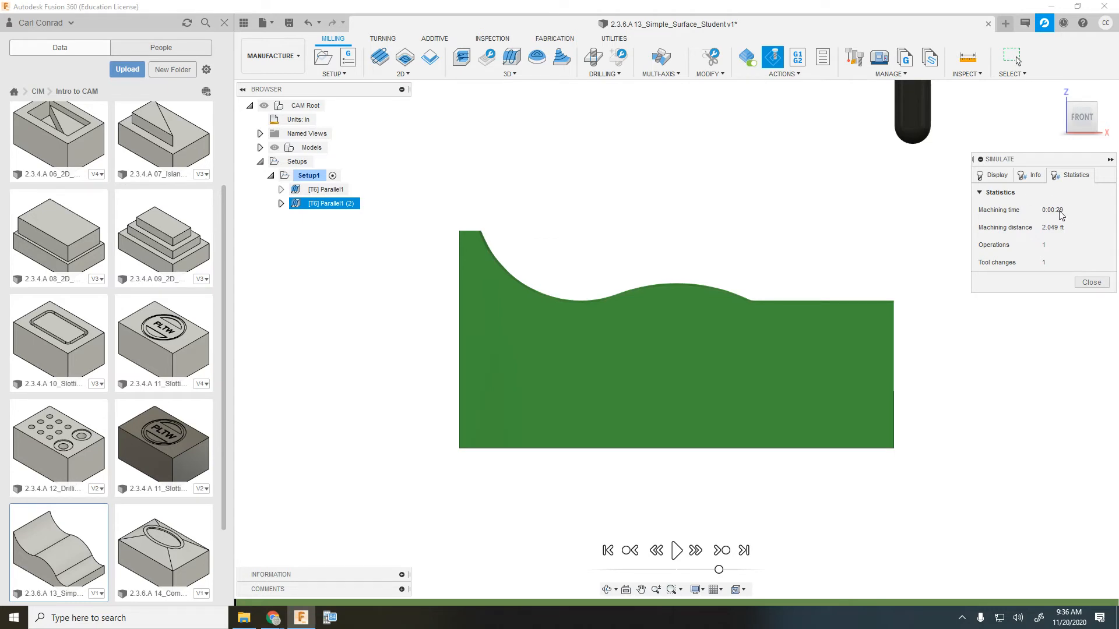
left_click(1091, 282)
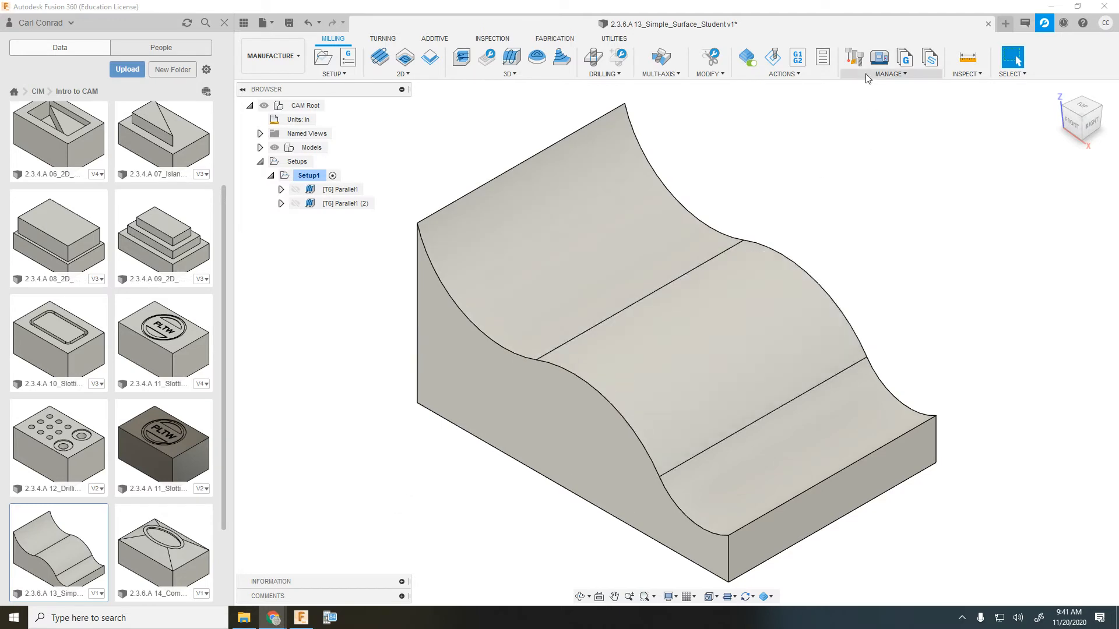
Duplicate the second Parallel operation in Setup1
left_click(333, 204)
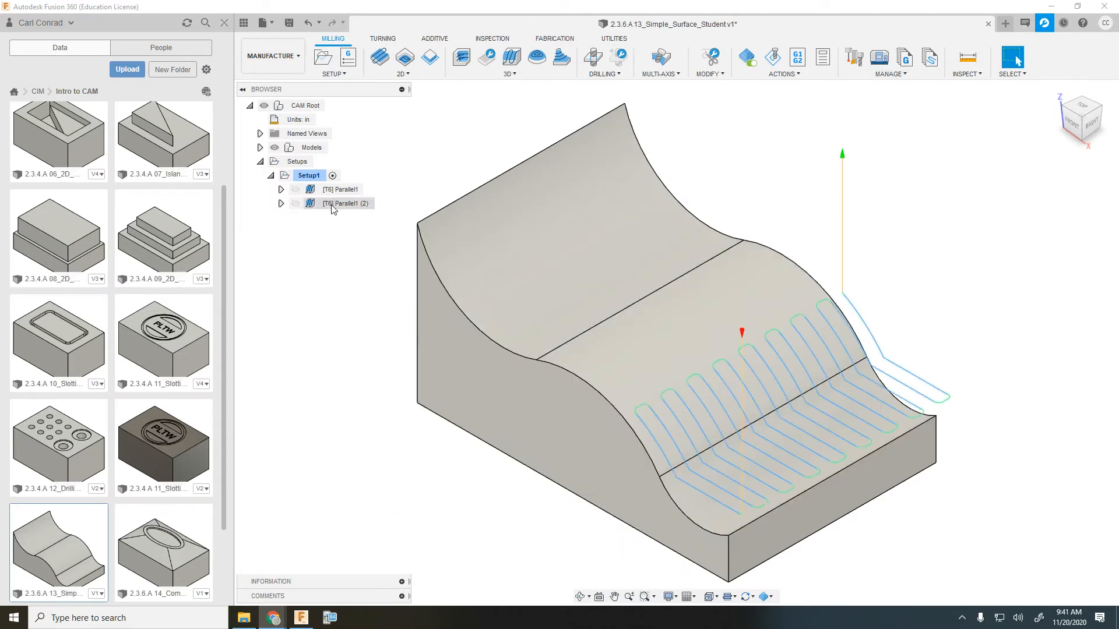
right_click(332, 205)
left_click(383, 463)
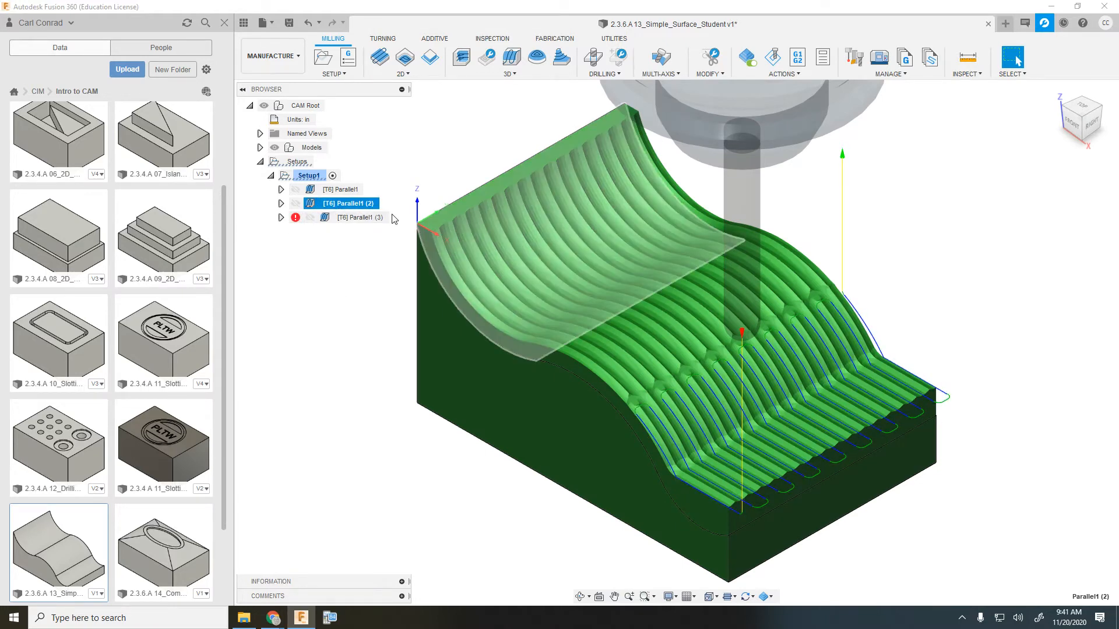
From the front view, measure the distance between the part's lowest concave arc and its bottom edge
left_click(1073, 127)
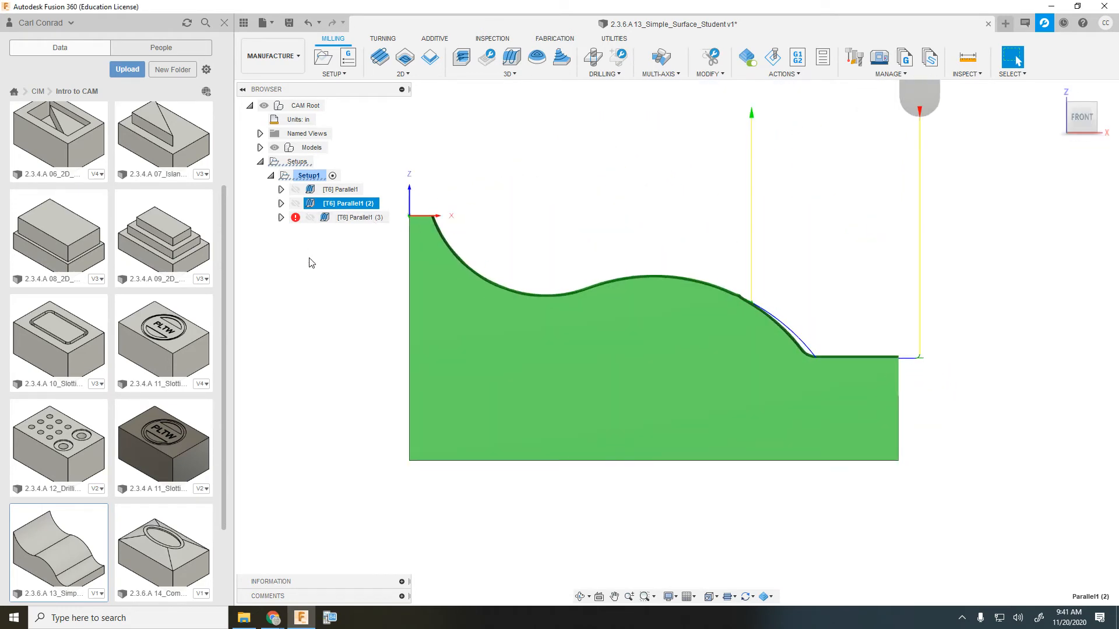
left_click(328, 288)
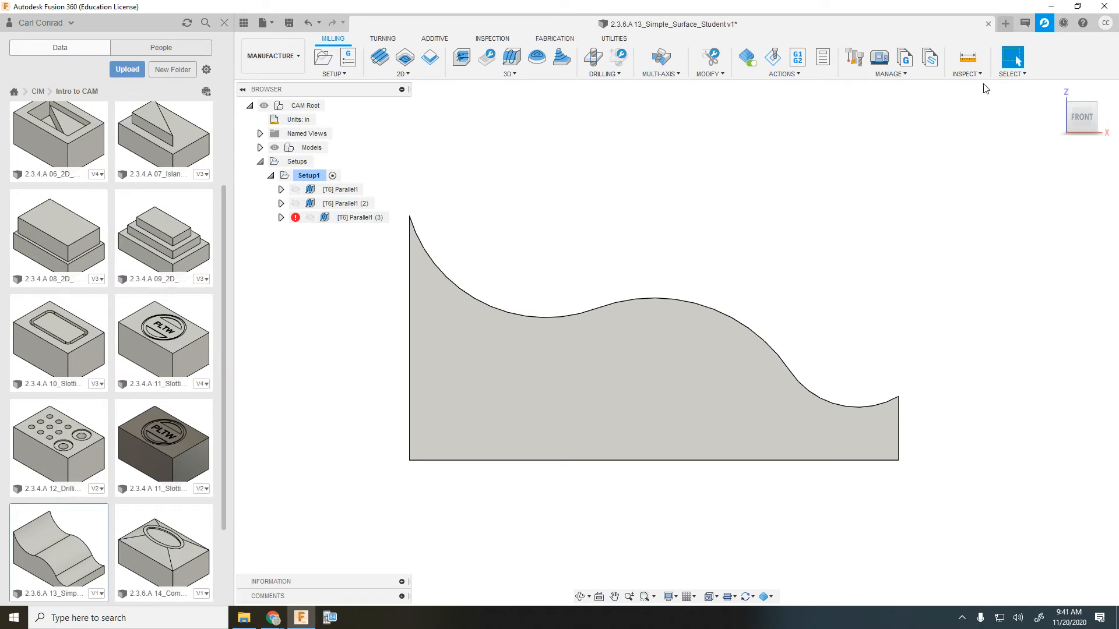
left_click(967, 57)
left_click(851, 407)
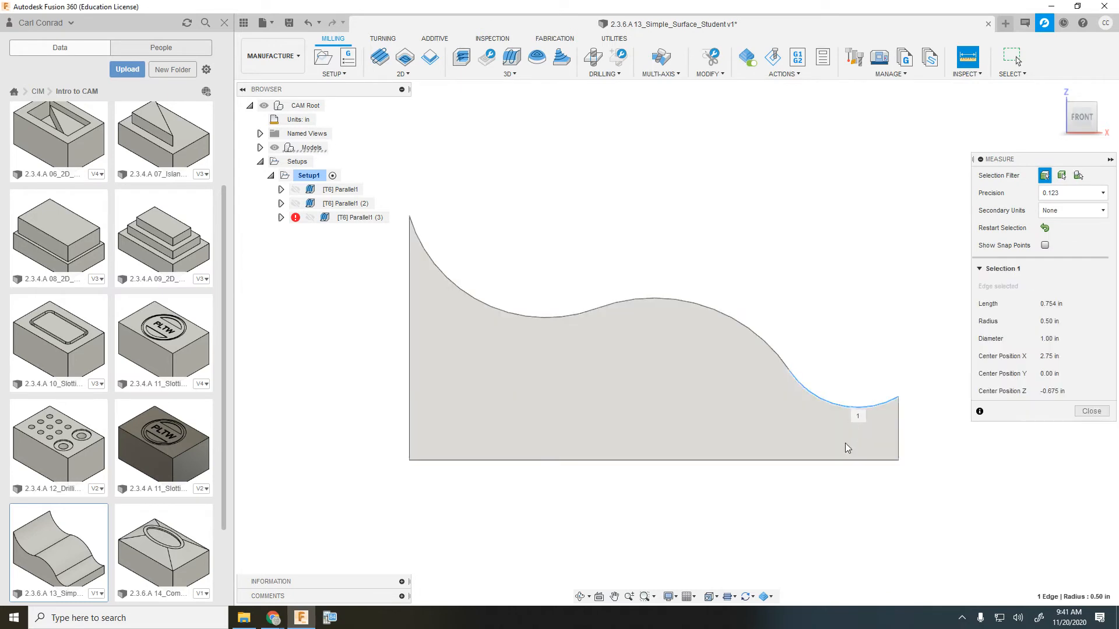
left_click(847, 461)
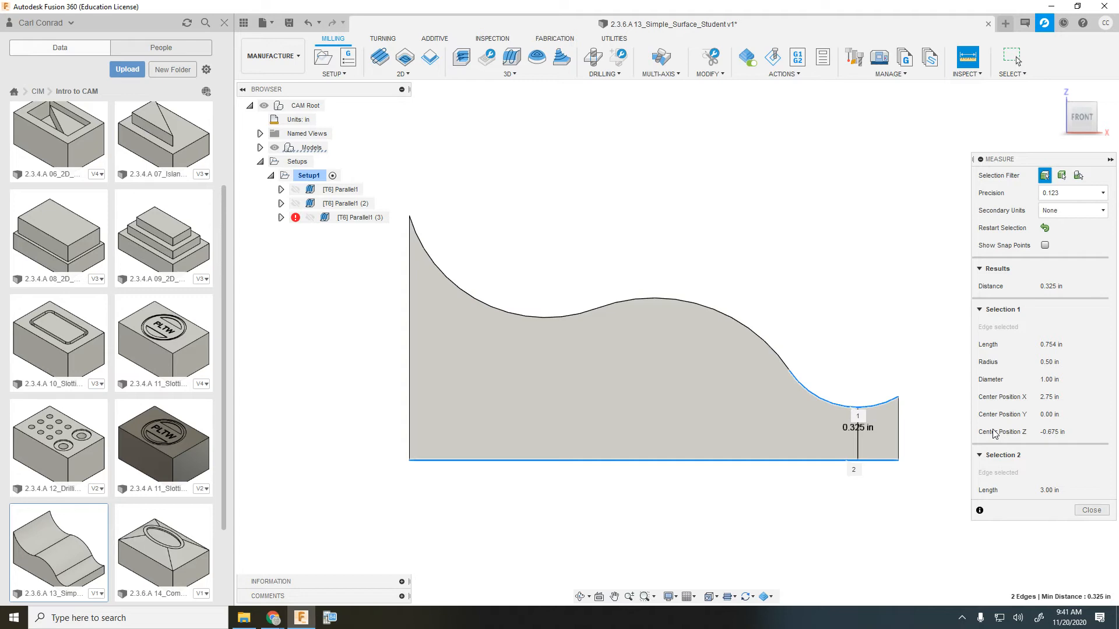
left_click(1091, 511)
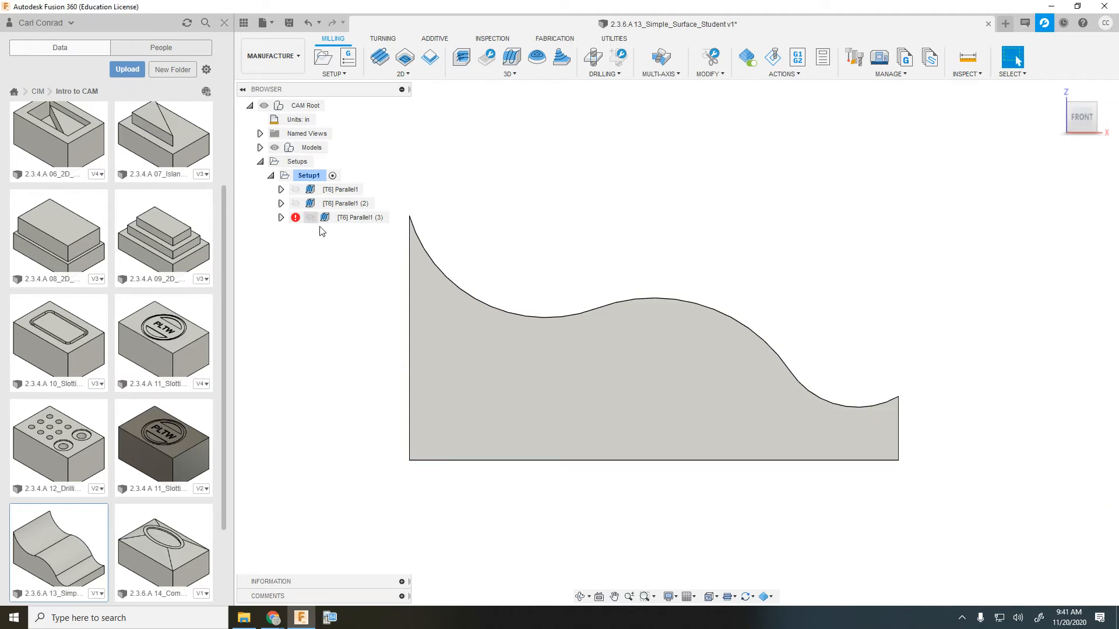
Set the third Parallel operation's bottom height to 0.325 in from the stock bottom and regenerate its toolpath
right_click(359, 218)
left_click(384, 225)
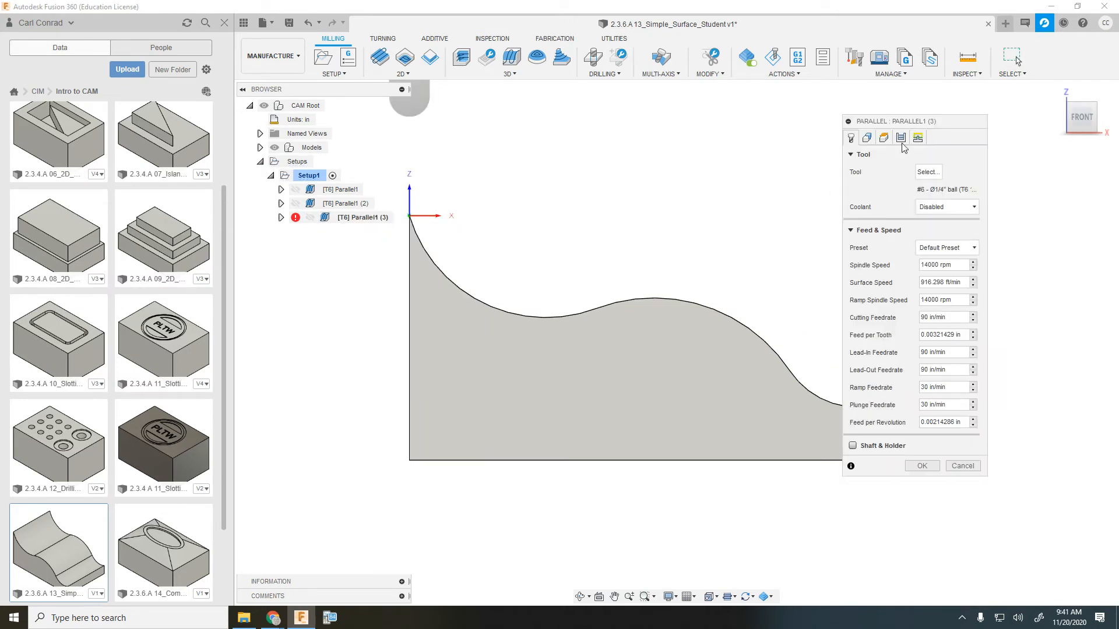
left_click(883, 138)
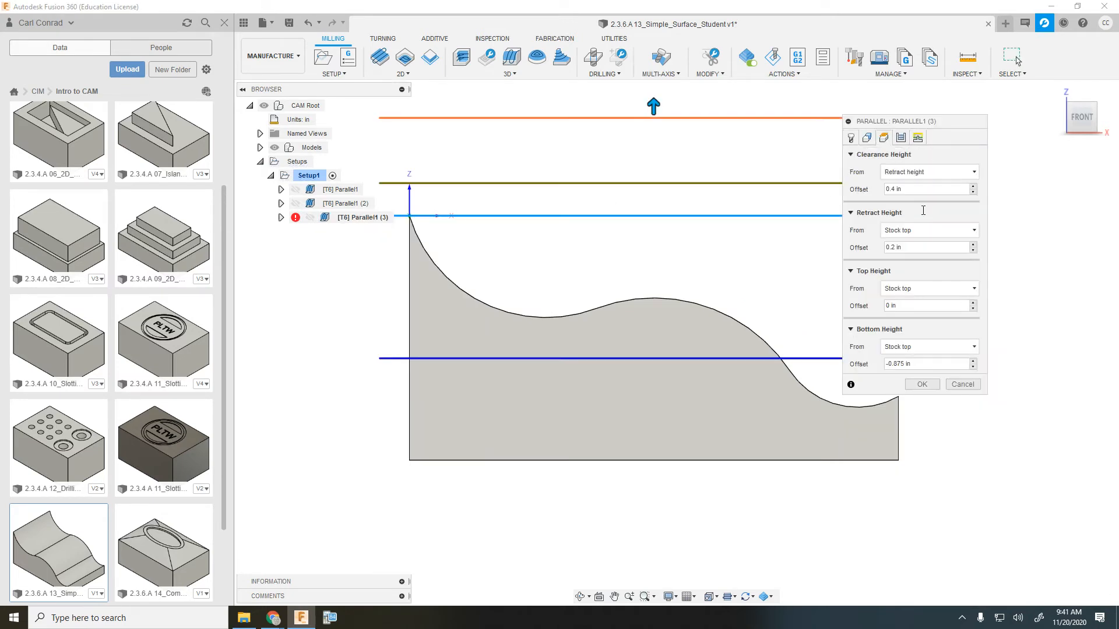
left_click(961, 351)
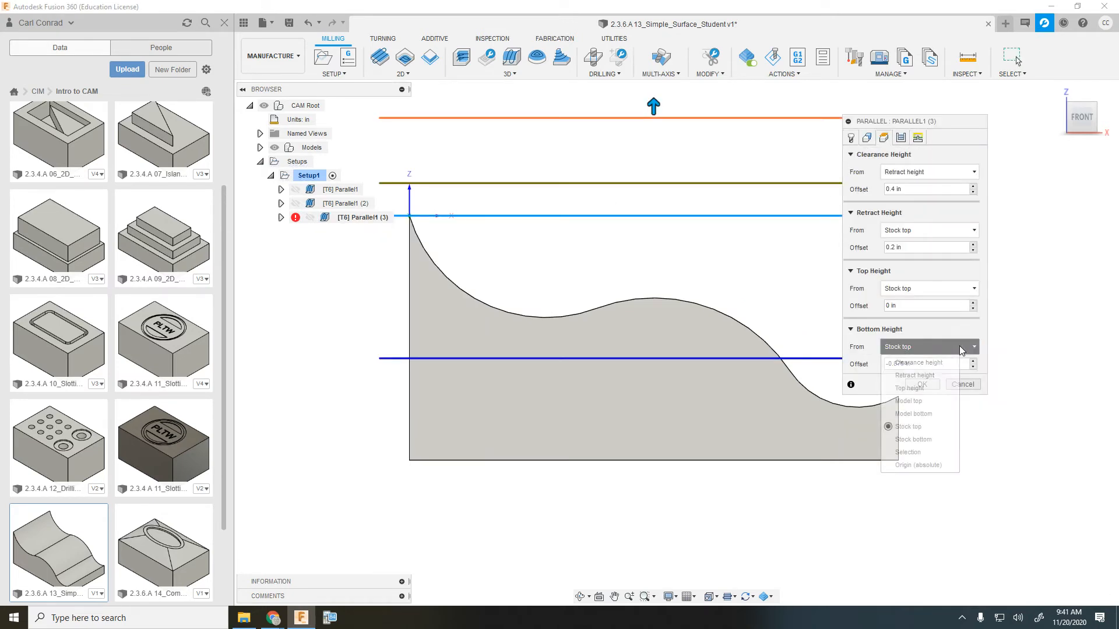
left_click(924, 440)
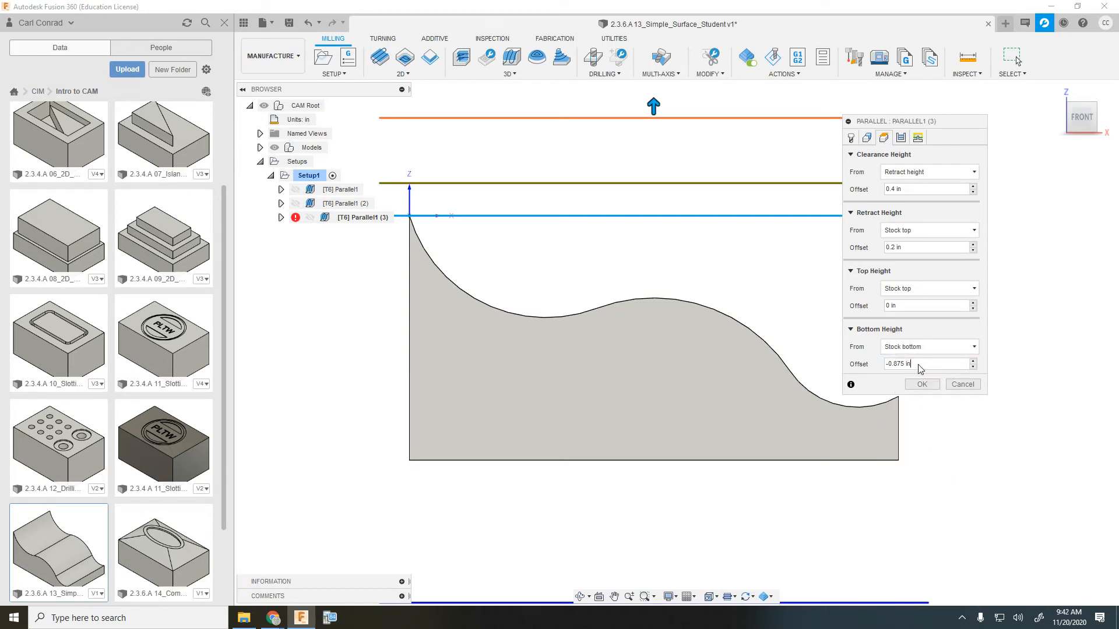
left_click_drag(921, 365, 849, 369)
type(".325")
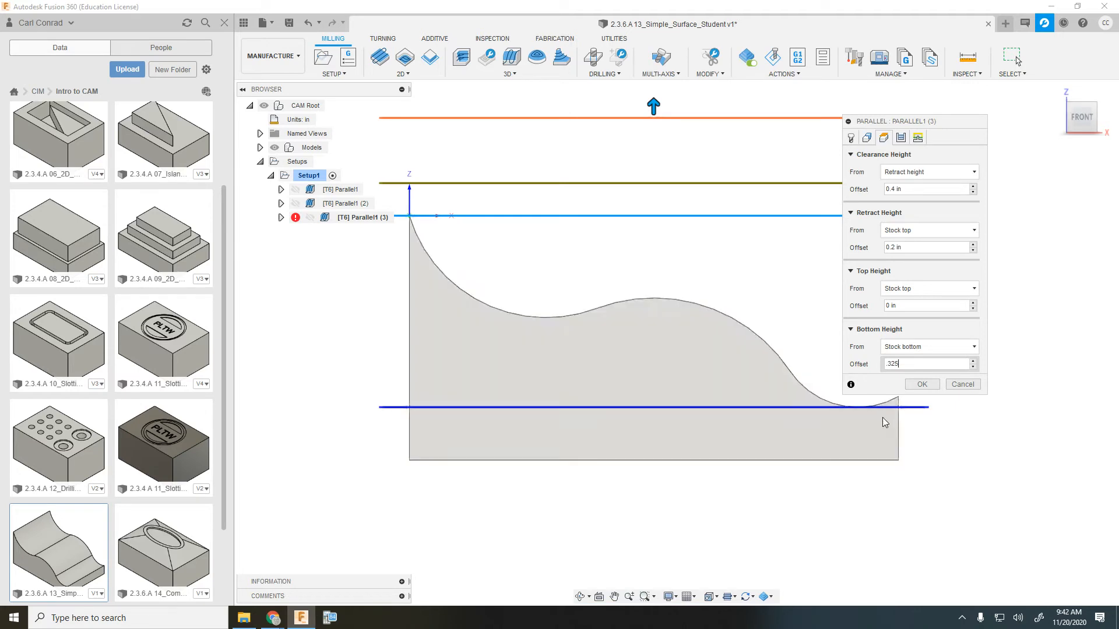
scroll(856, 452, "down", 2)
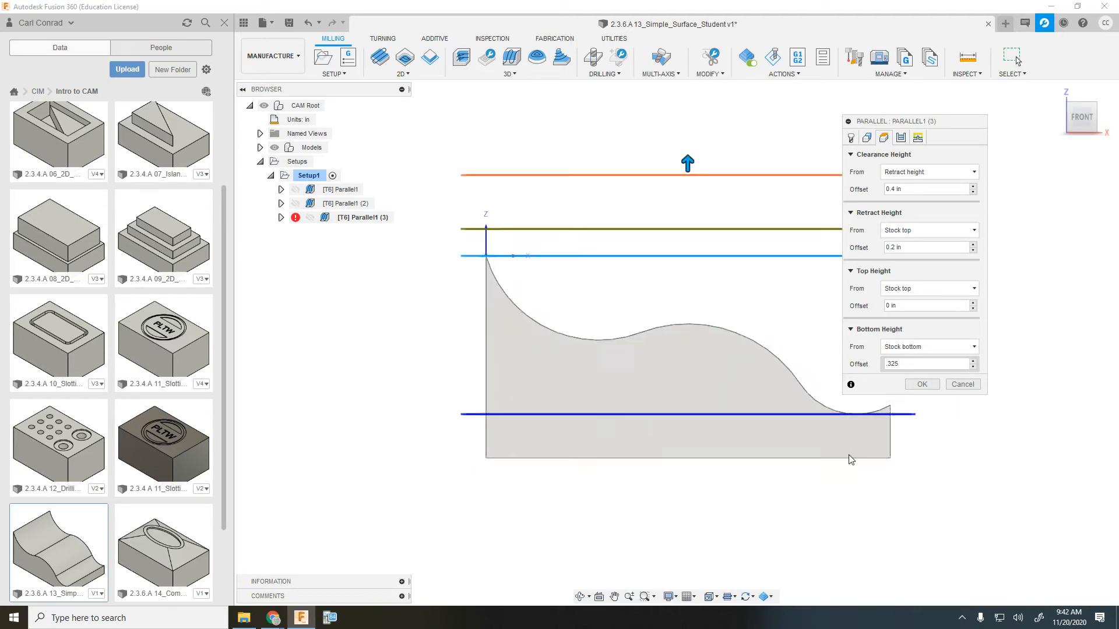
scroll(864, 421, "up", 2)
scroll(862, 417, "up", 1)
scroll(853, 419, "down", 1)
scroll(853, 419, "up", 1)
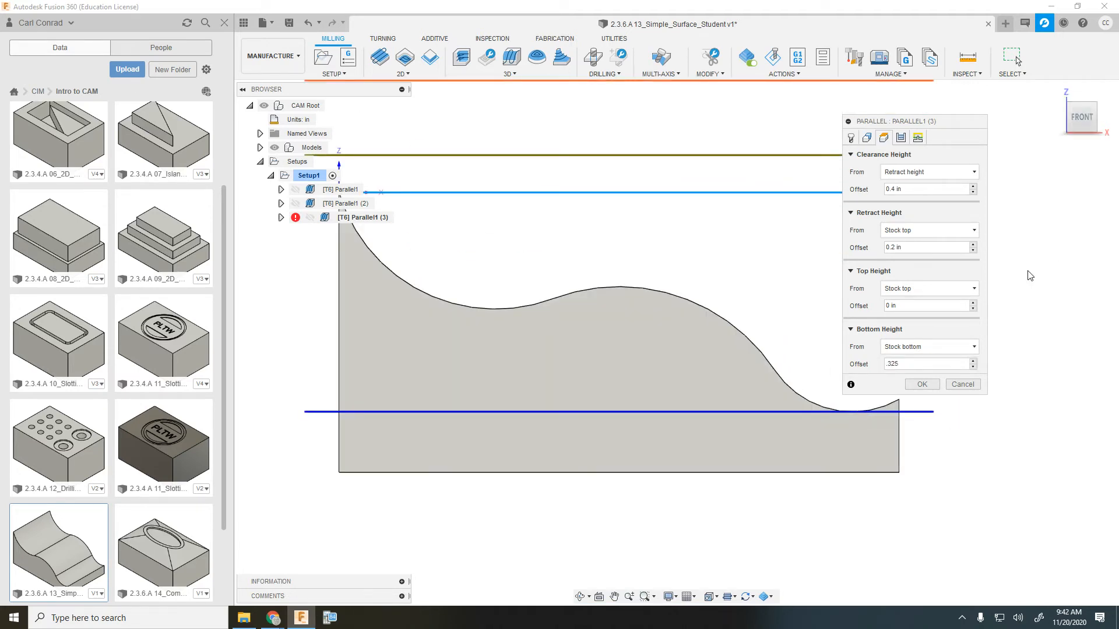
left_click(922, 384)
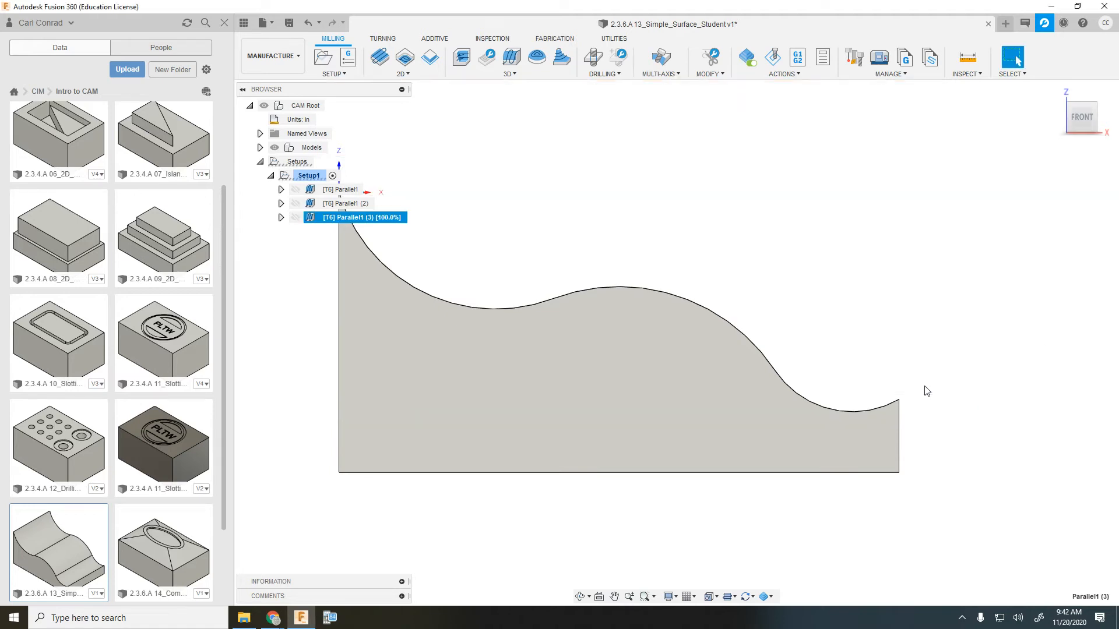
View the regenerated toolpath in isometric and duplicate the third Parallel operation
left_click(1094, 109)
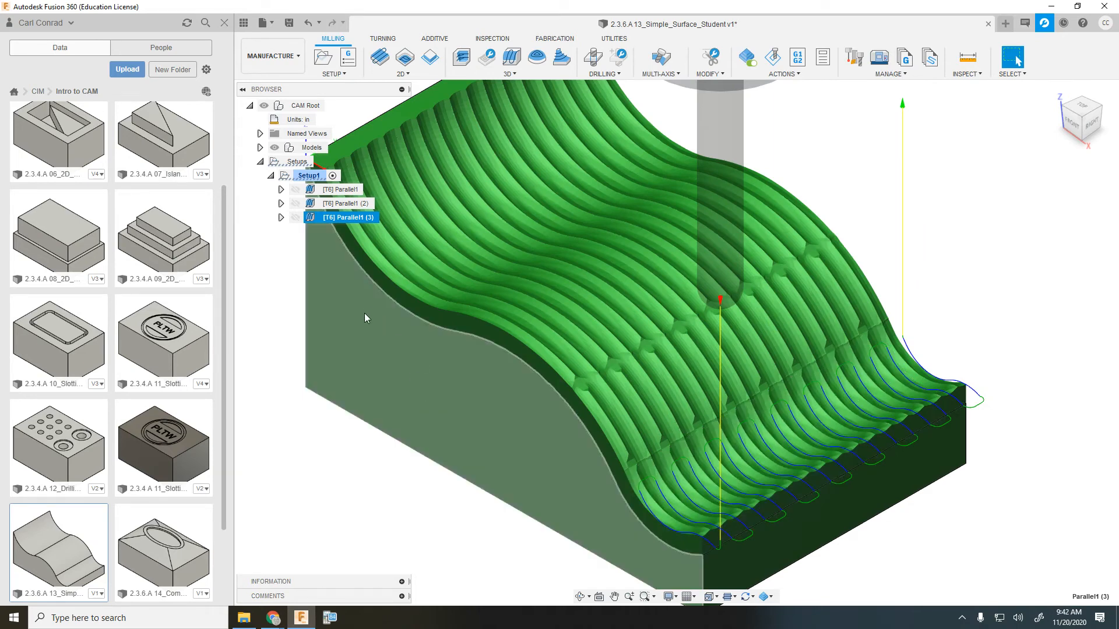
left_click(280, 314)
right_click(342, 218)
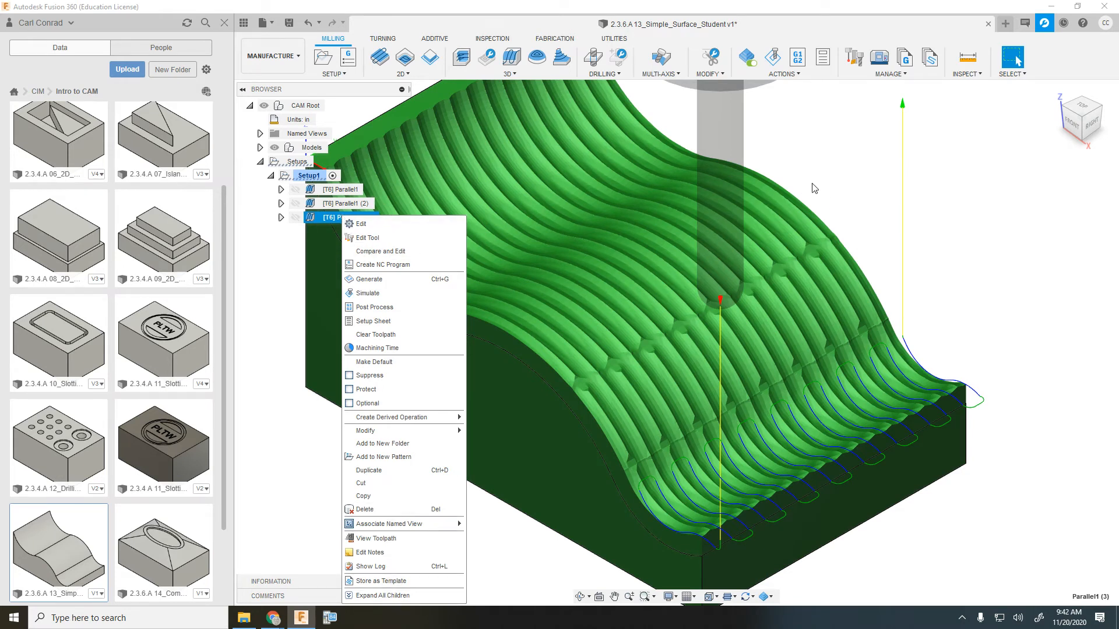
left_click(886, 174)
right_click(338, 218)
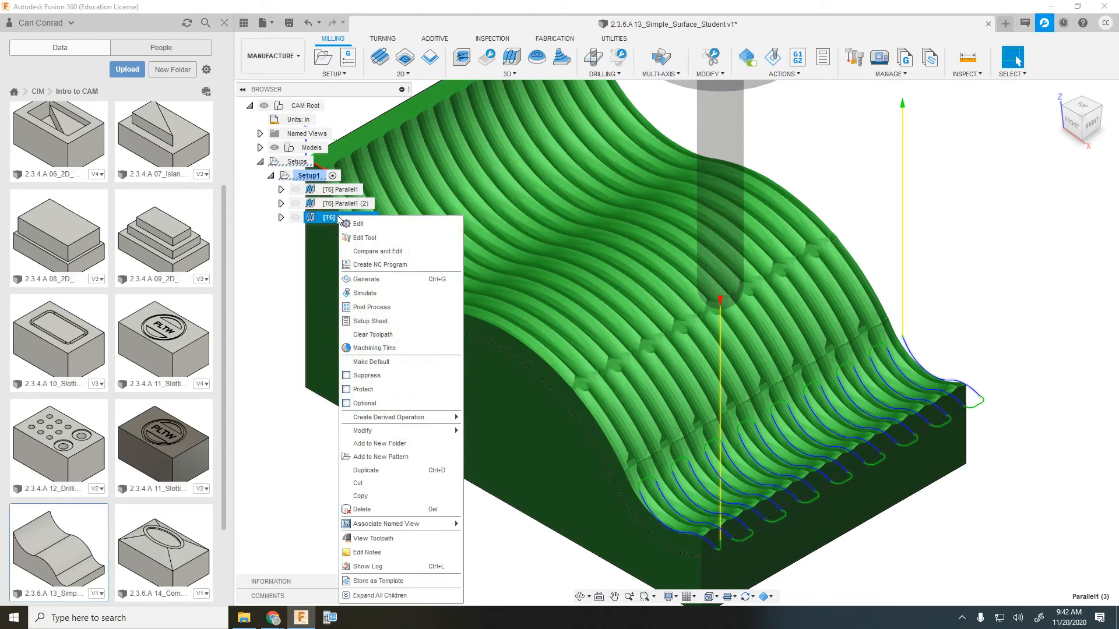
left_click(379, 470)
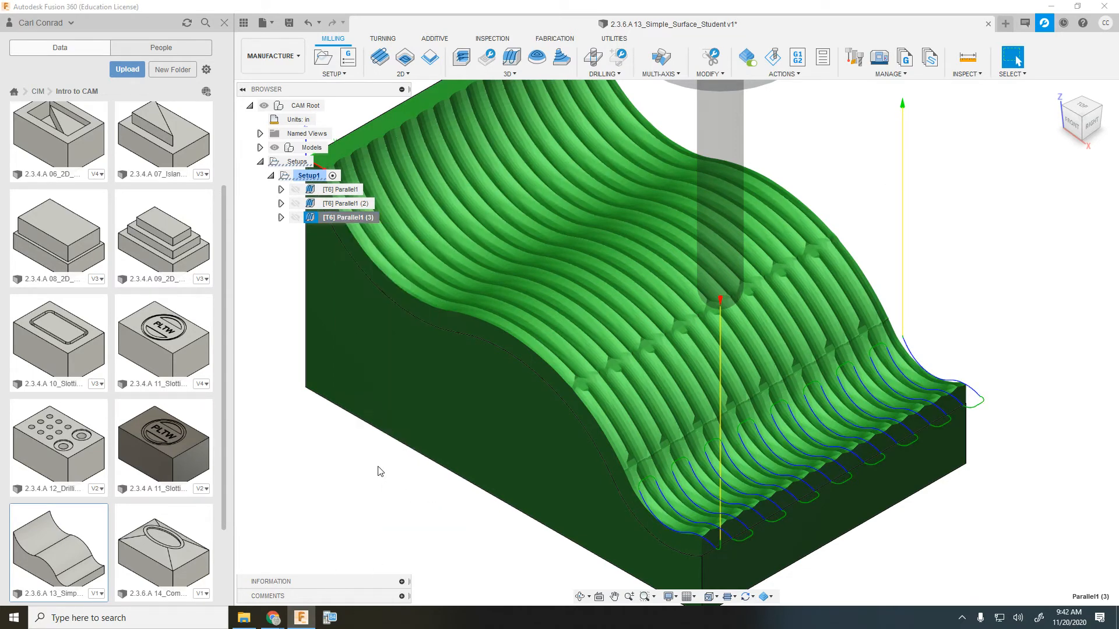
Edit the fourth Parallel operation and turn off Rest Machining in its geometry settings
right_click(336, 237)
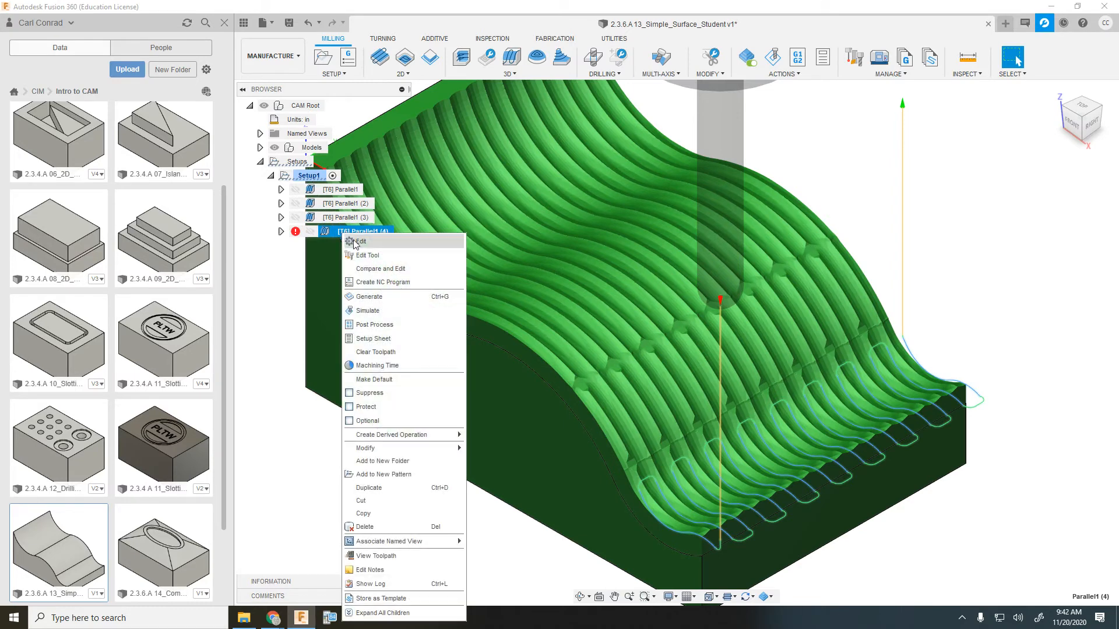
left_click(359, 240)
double_click(360, 240)
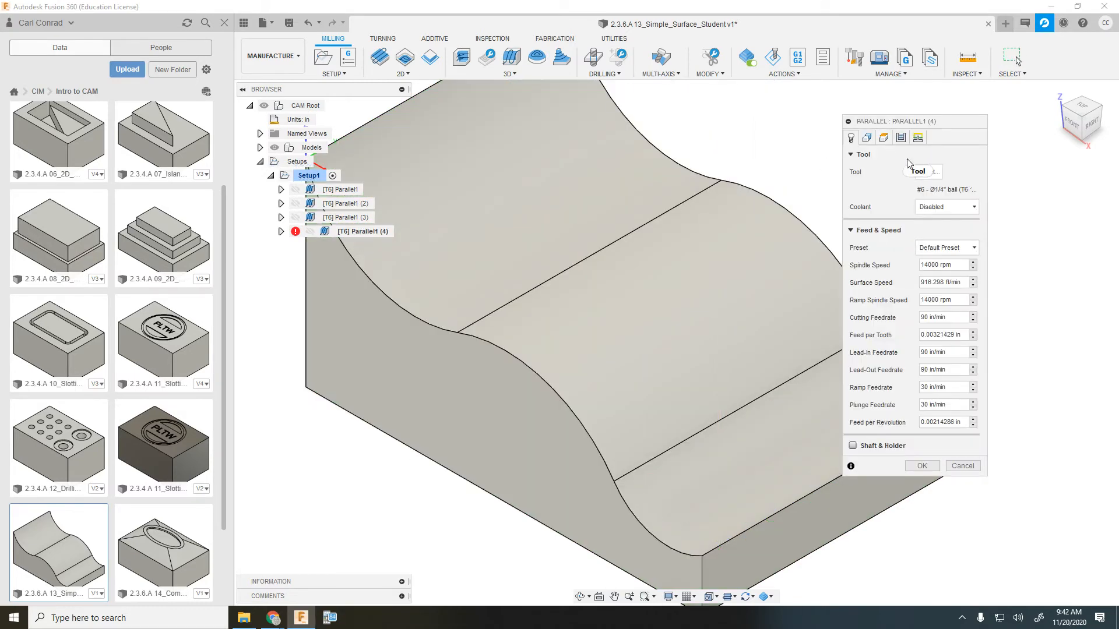
left_click(869, 139)
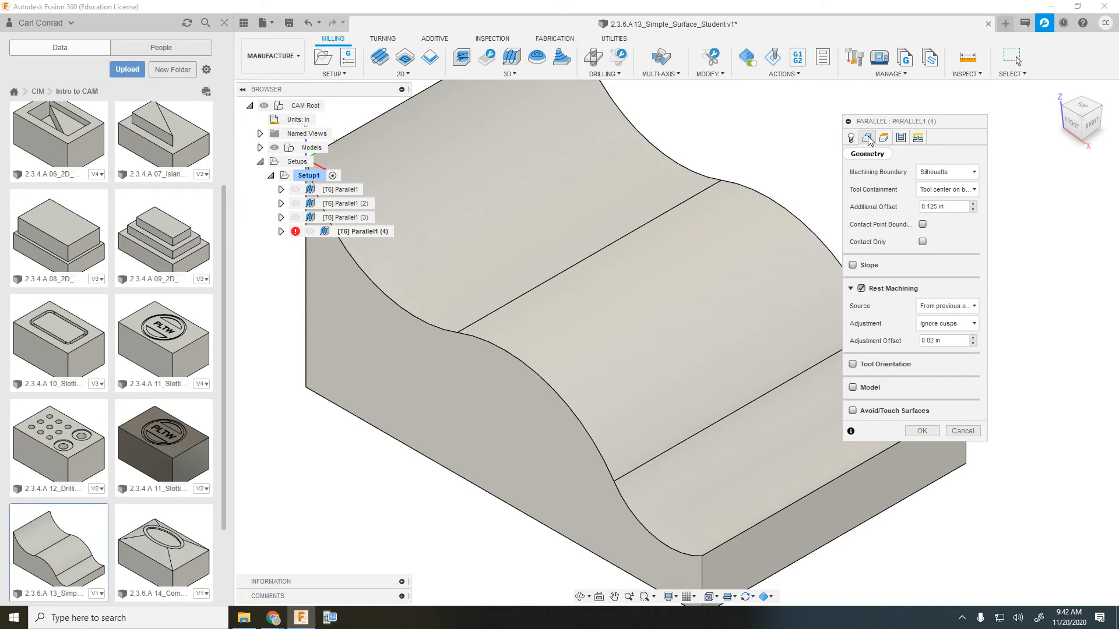
left_click(862, 289)
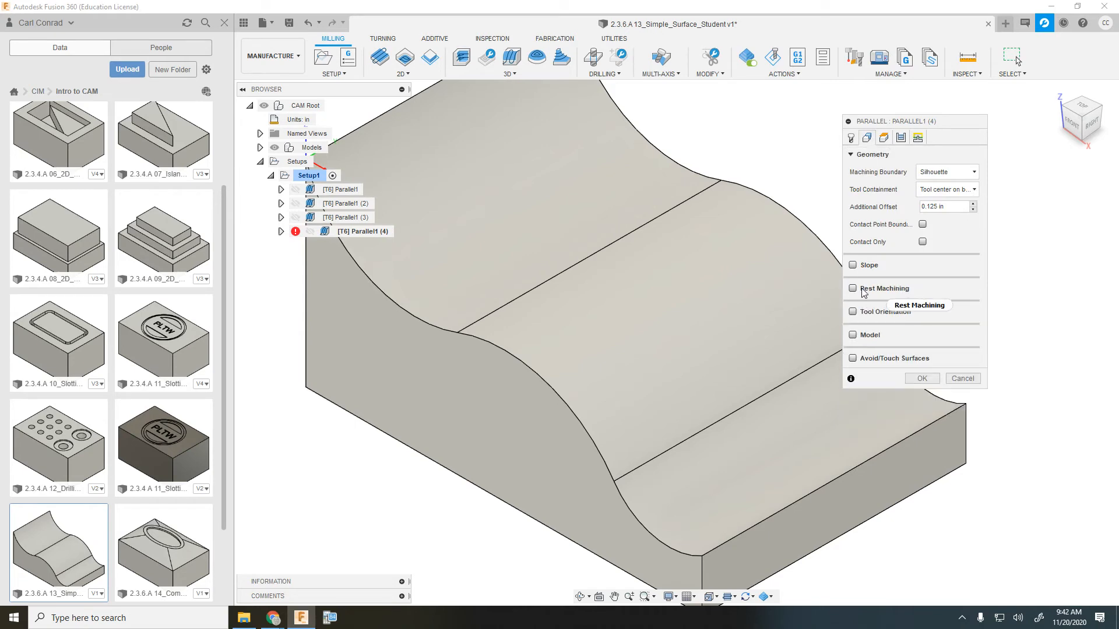
Turn off Stock to Leave, set the stepover to 0.050 in, and generate the fourth Parallel operation's toolpath
left_click(884, 139)
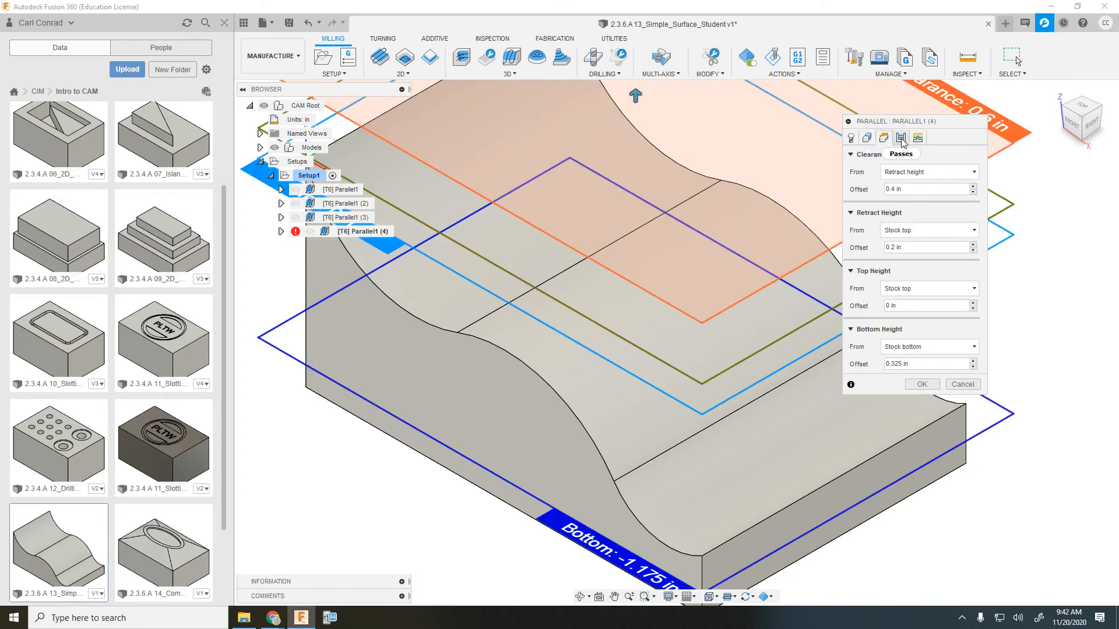
left_click(901, 139)
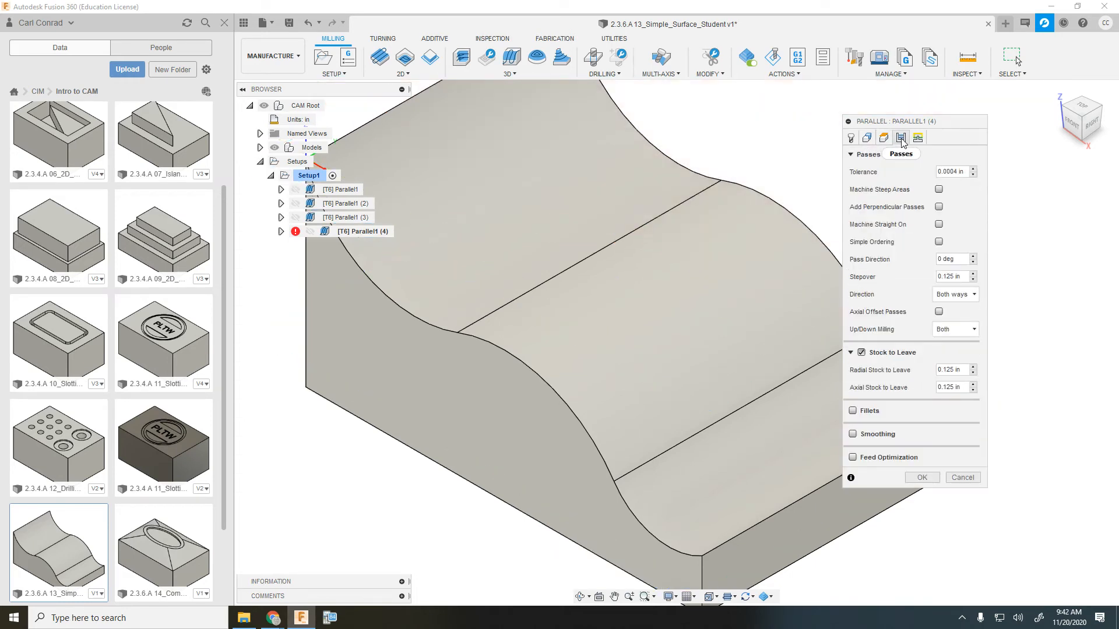
left_click(862, 352)
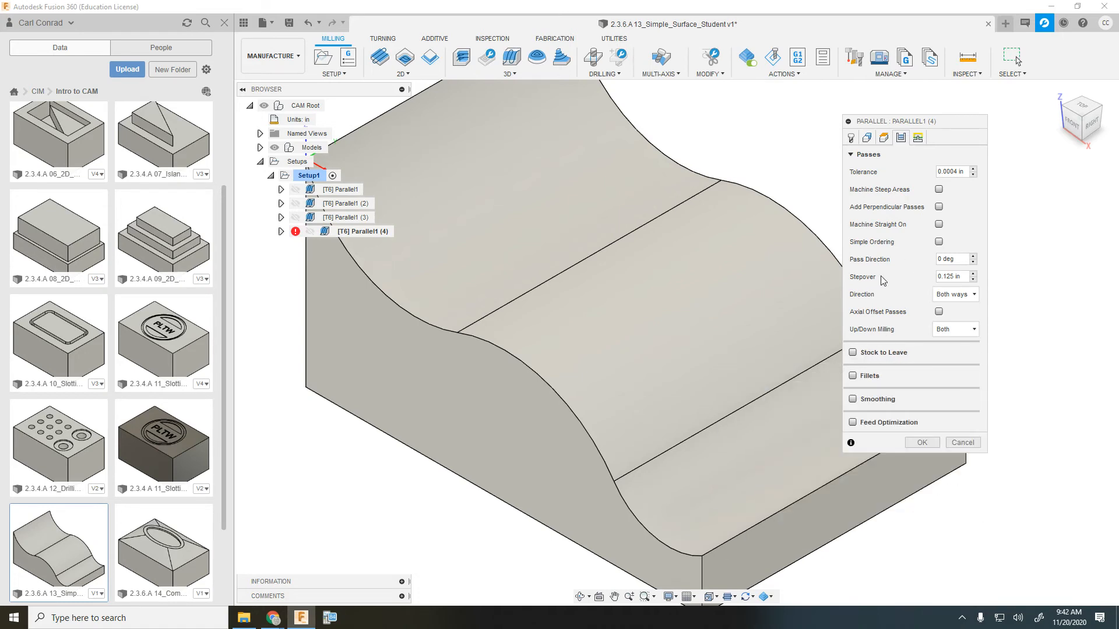
left_click(963, 277)
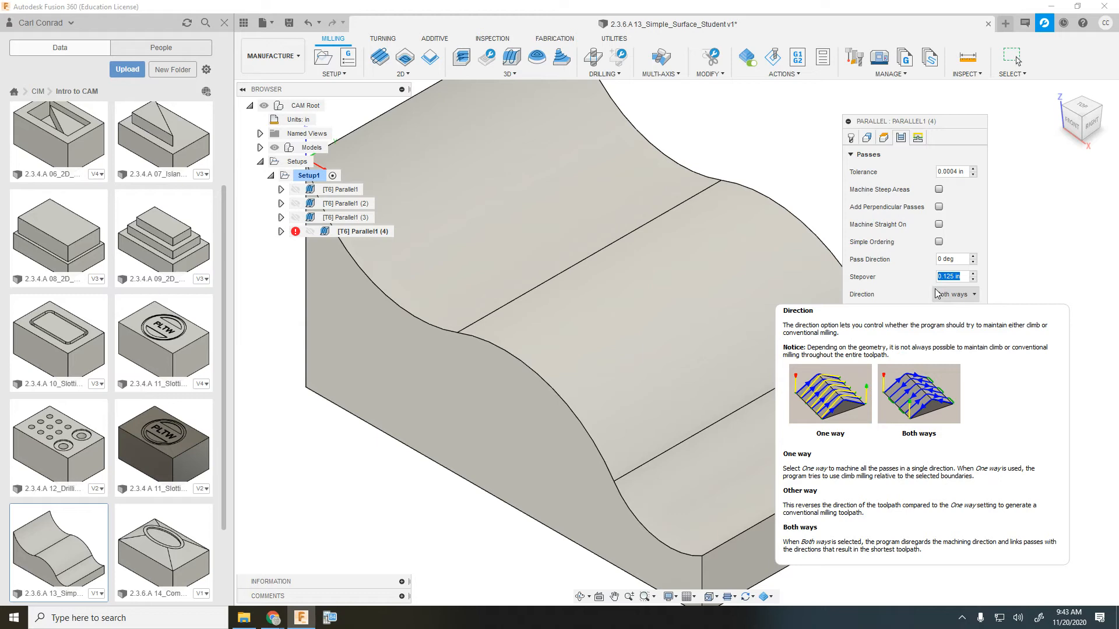
key("BackSpace")
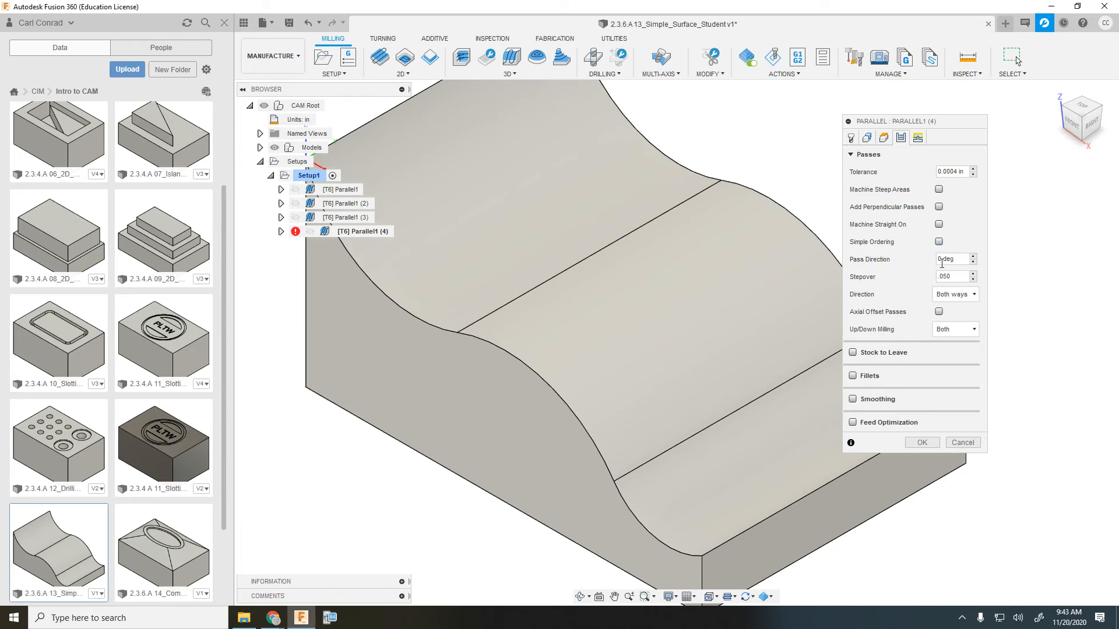
left_click(923, 444)
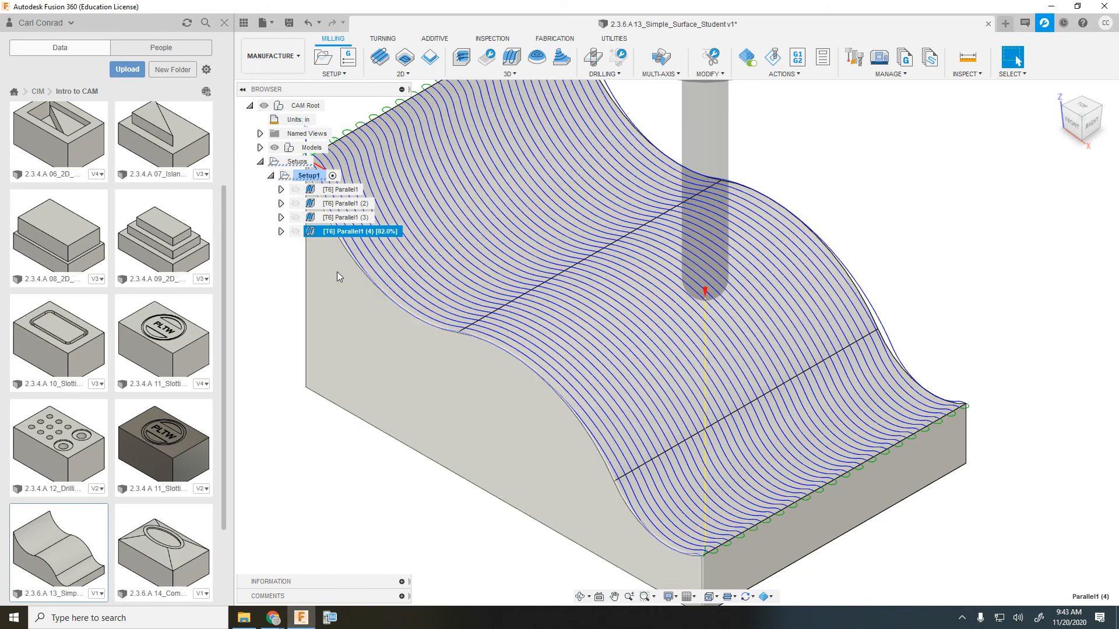
Inspect the fourth Parallel operation's finishing toolpath from the front
scroll(339, 273, "down", 1)
scroll(818, 322, "down", 1)
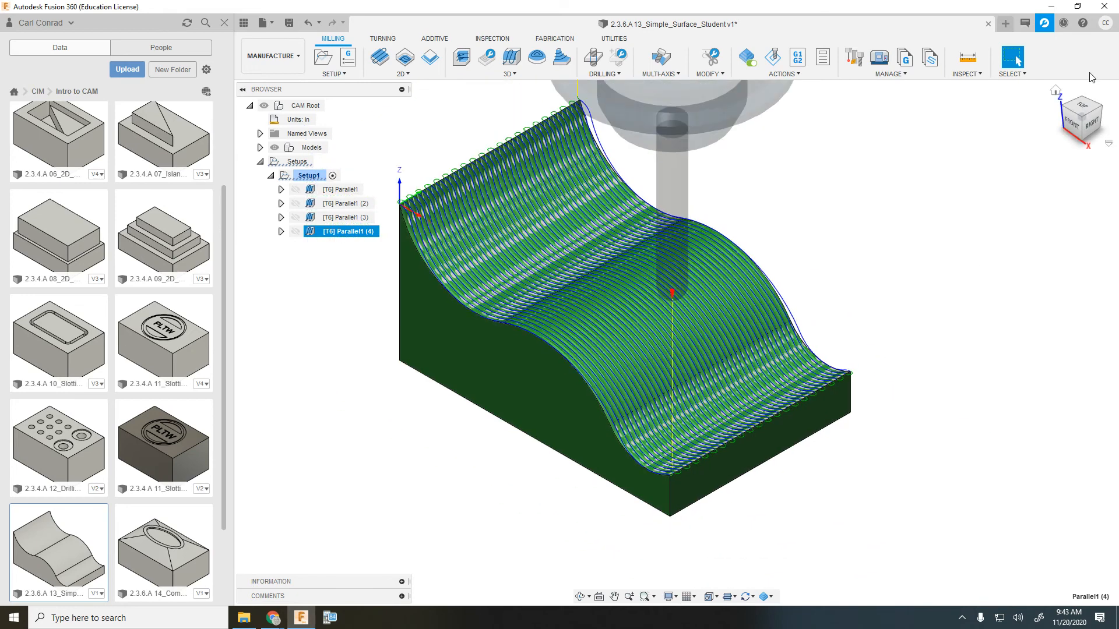
left_click(1072, 124)
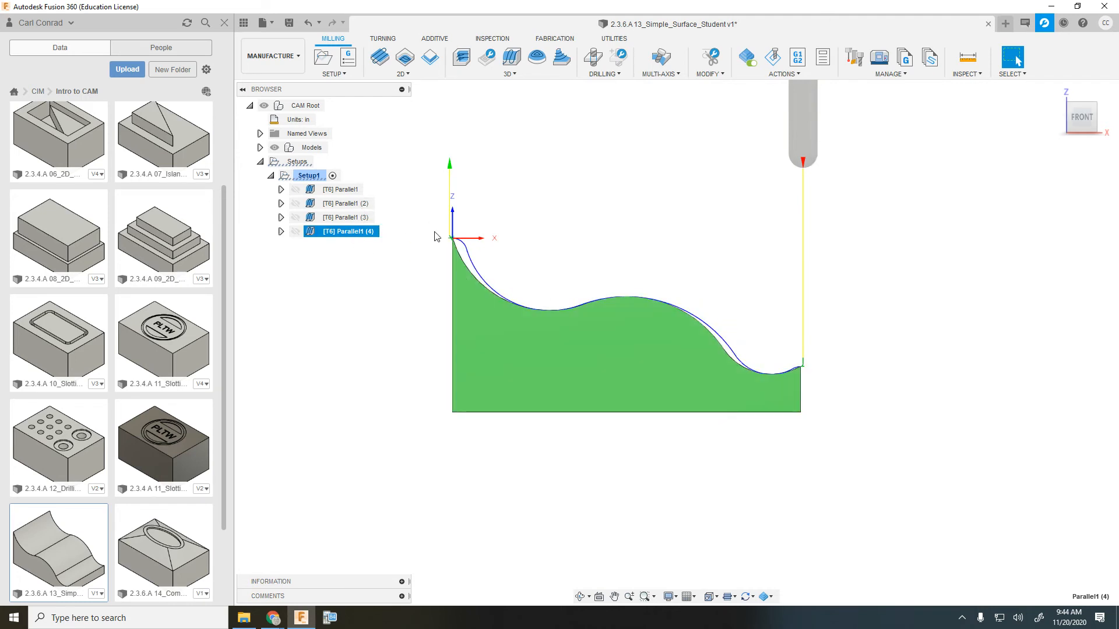
Review the fourth Parallel operation's passes settings, accept them, and view its toolpath in isometric
left_click(345, 232)
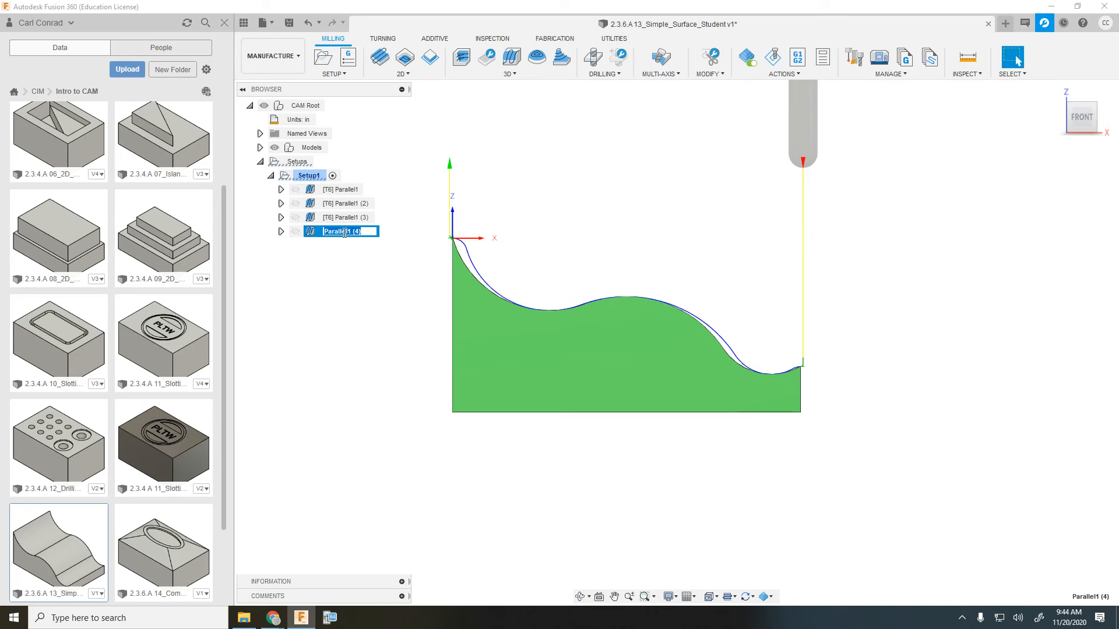
left_click(352, 277)
right_click(326, 236)
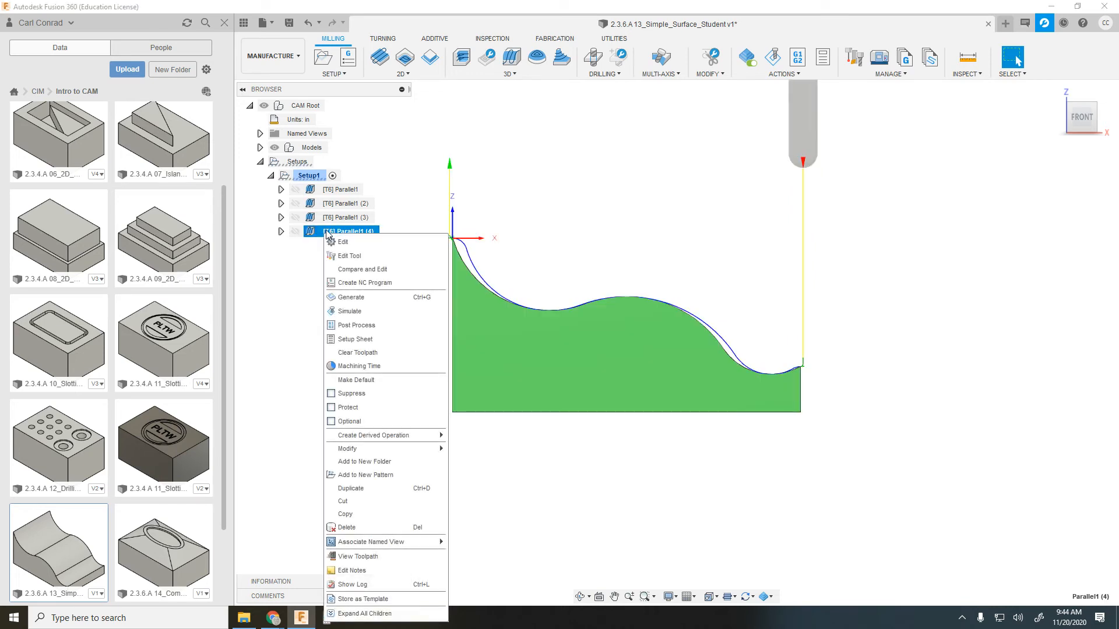
left_click(342, 241)
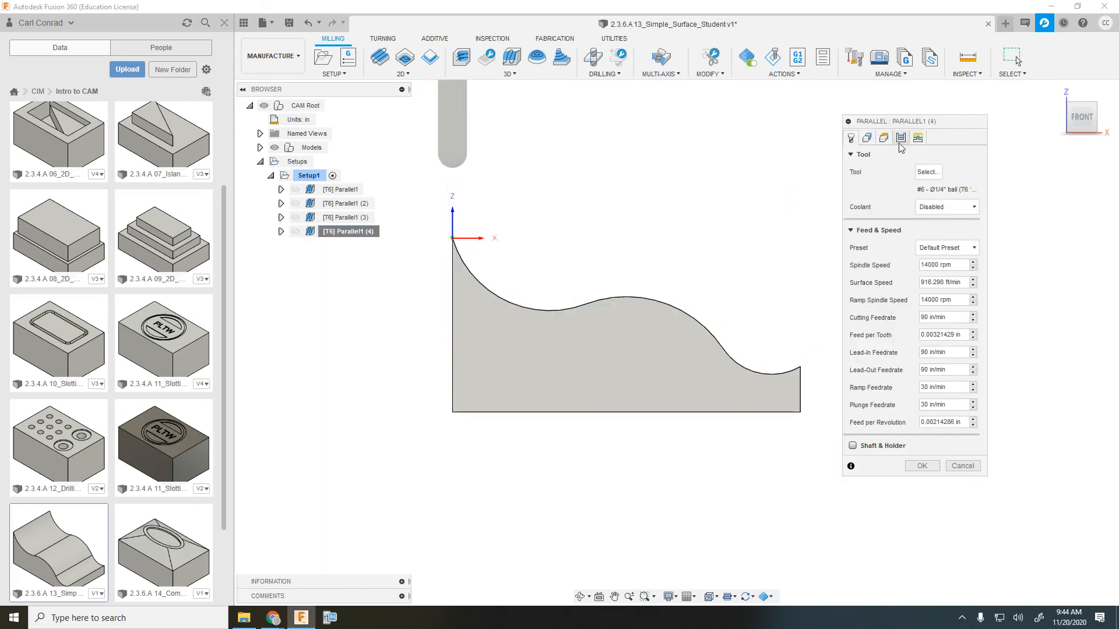
left_click(900, 140)
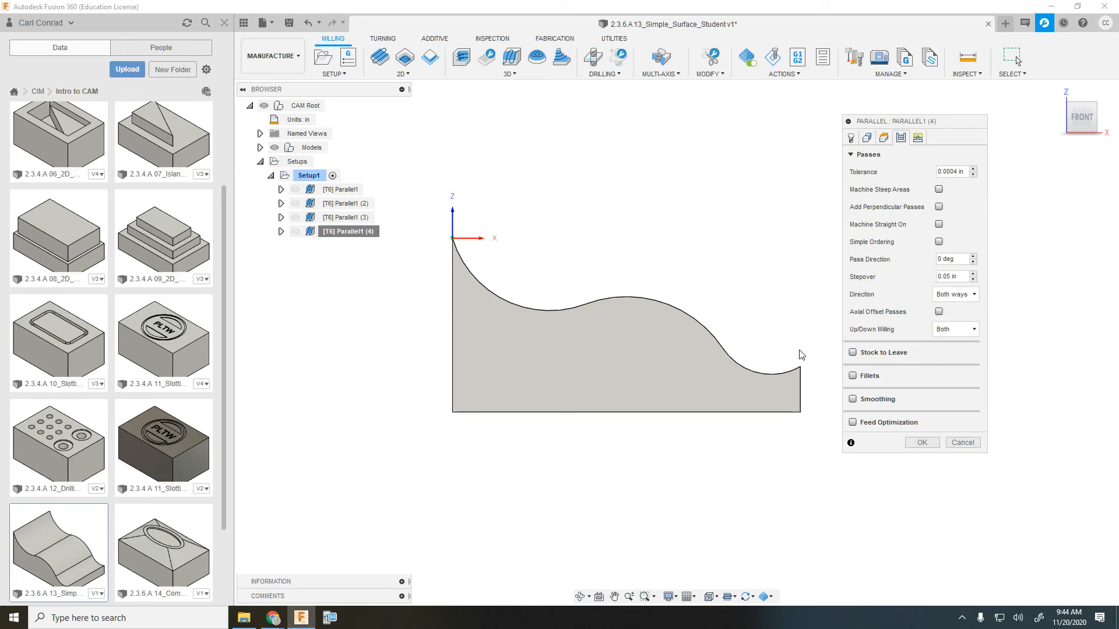
left_click(922, 442)
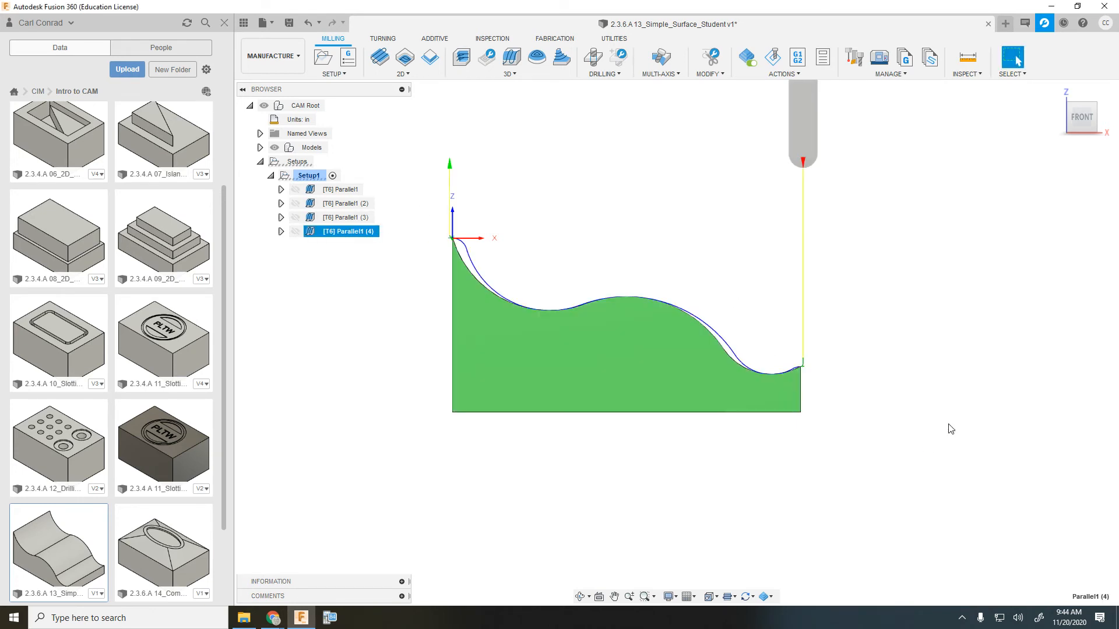
left_click(1097, 104)
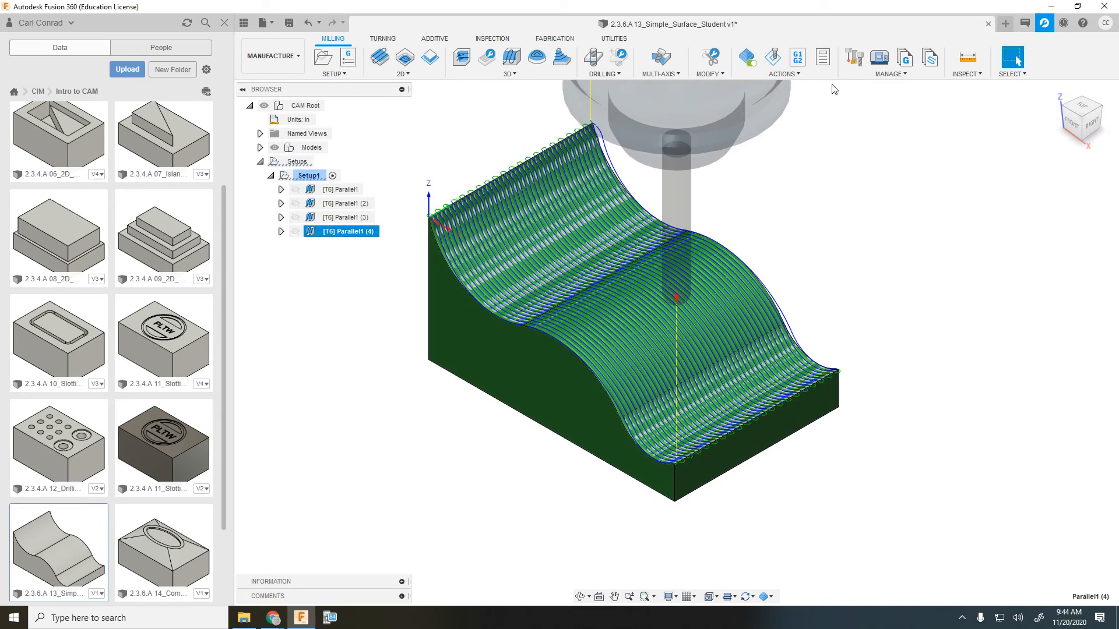
left_click(968, 58)
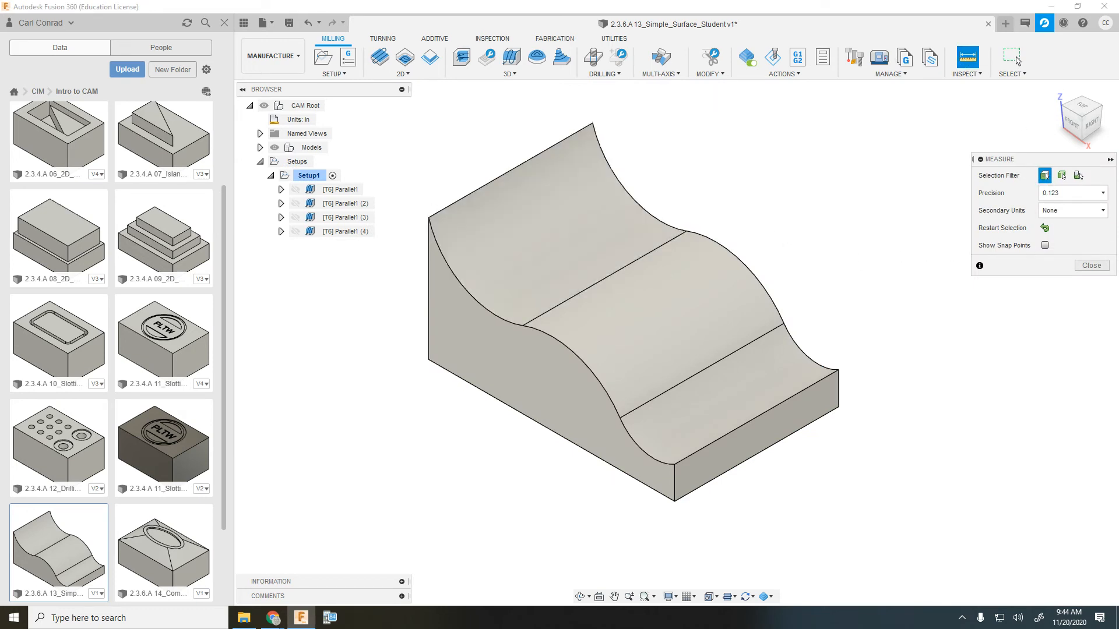
left_click(1092, 265)
left_click(345, 232)
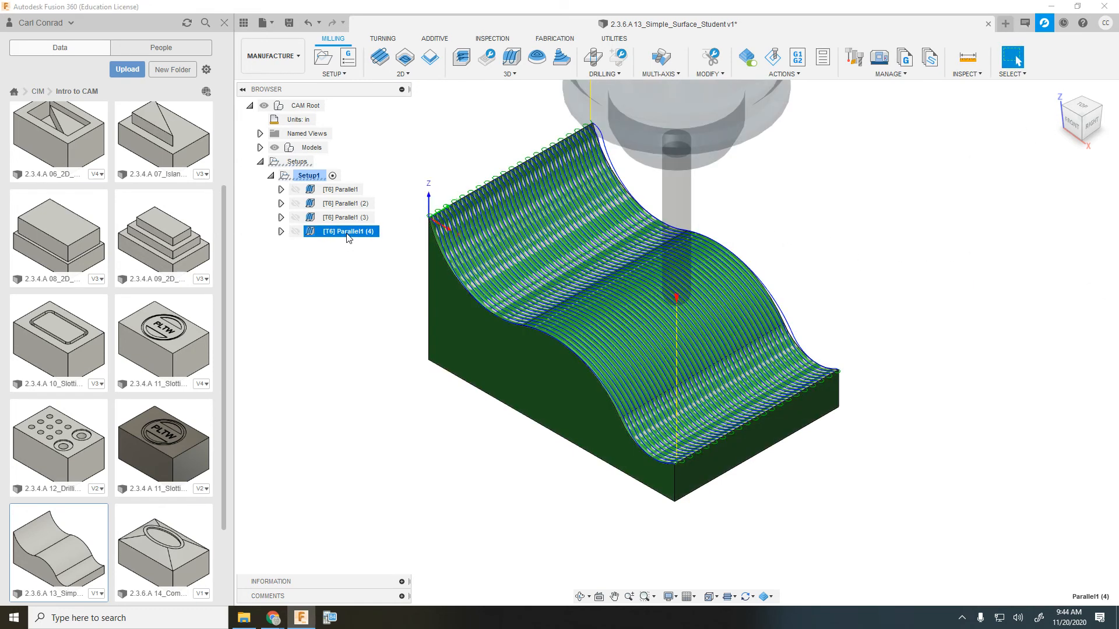
right_click(347, 235)
left_click(288, 295)
left_click(325, 304)
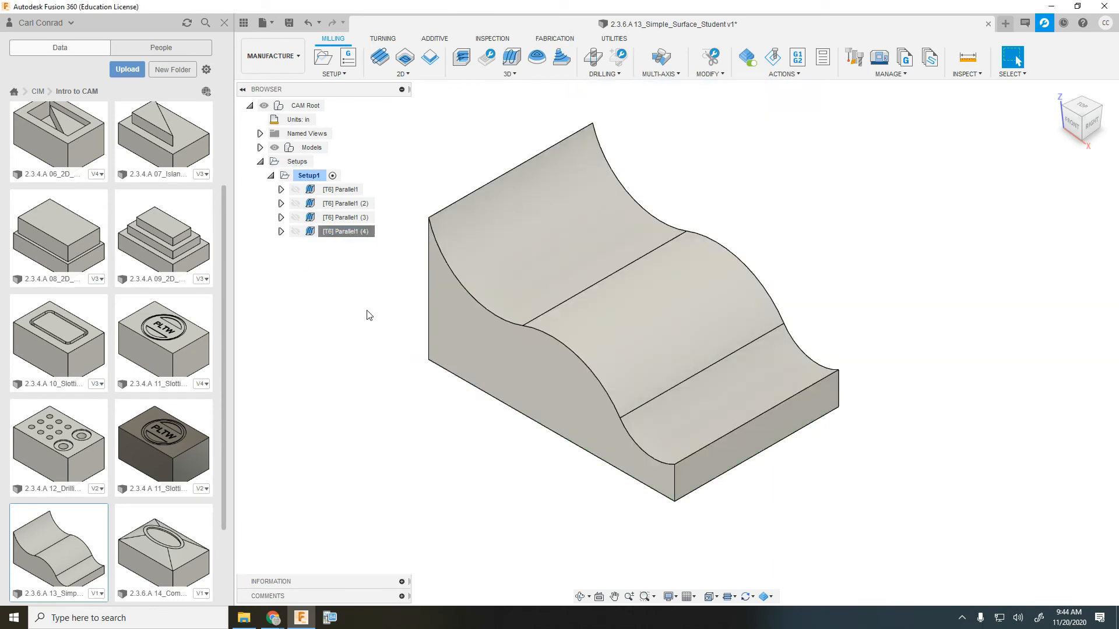
Start a simulation of Setup1, check its machining time statistics, and close the simulation
left_click(309, 176)
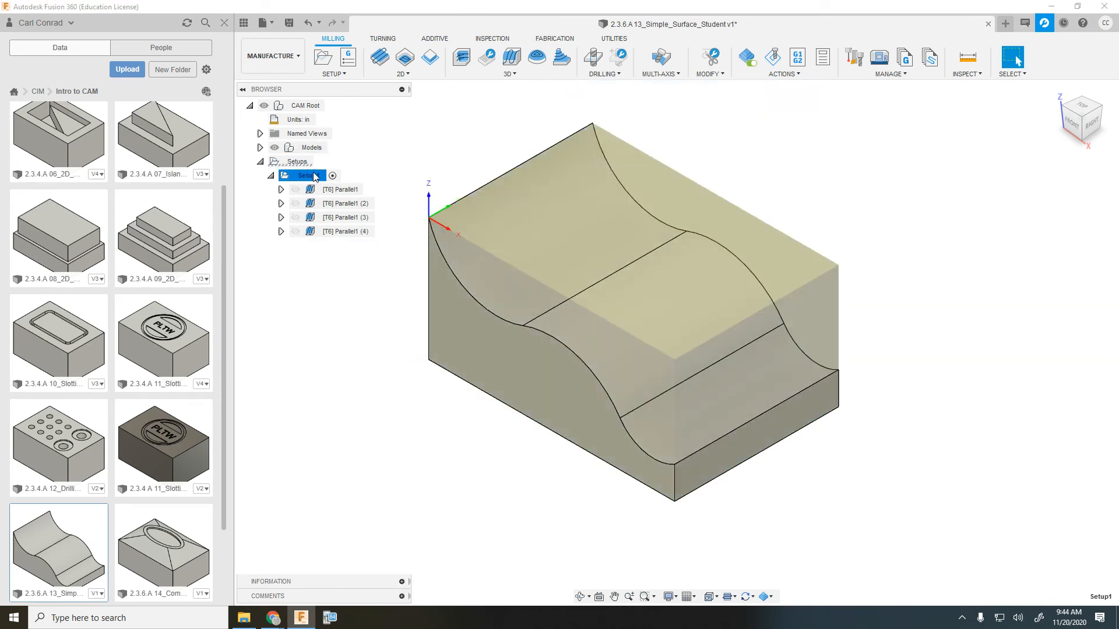
left_click(773, 57)
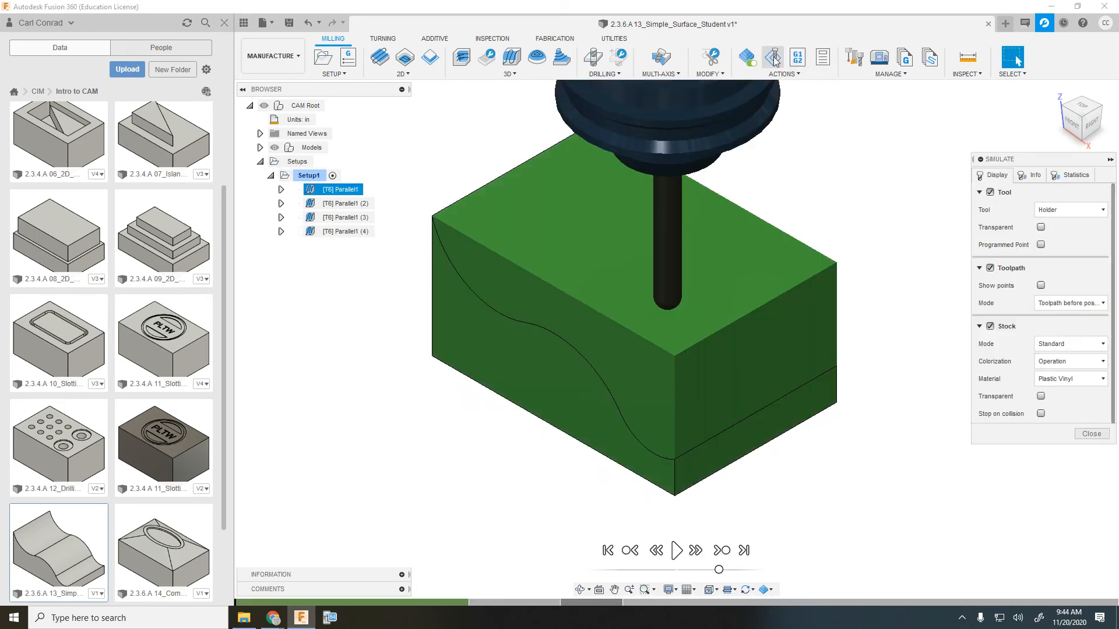
left_click(1066, 175)
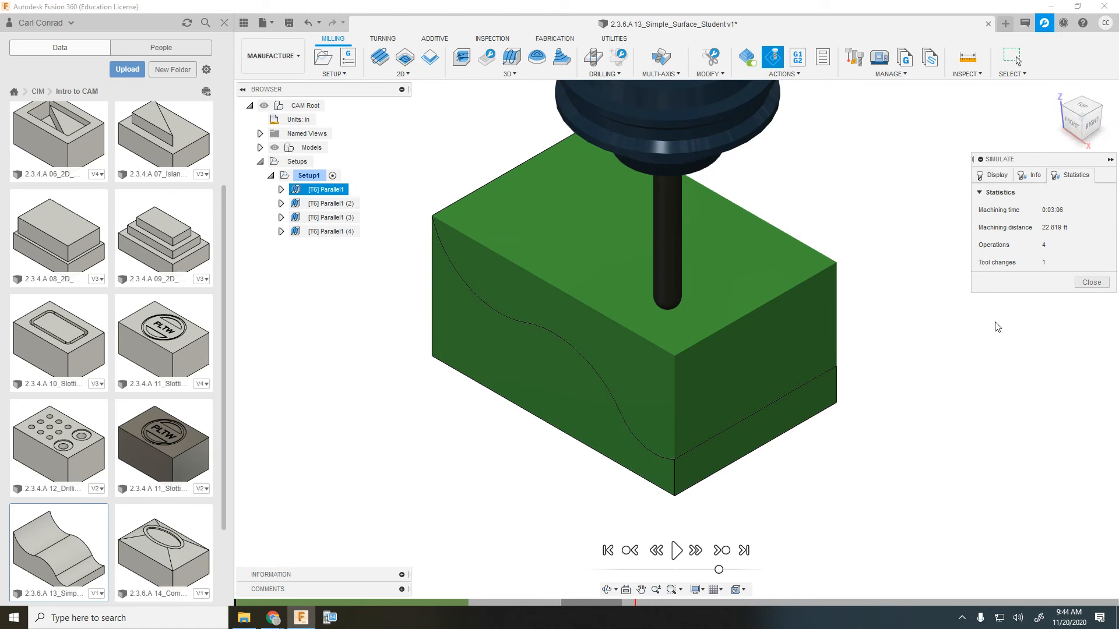
left_click(1087, 283)
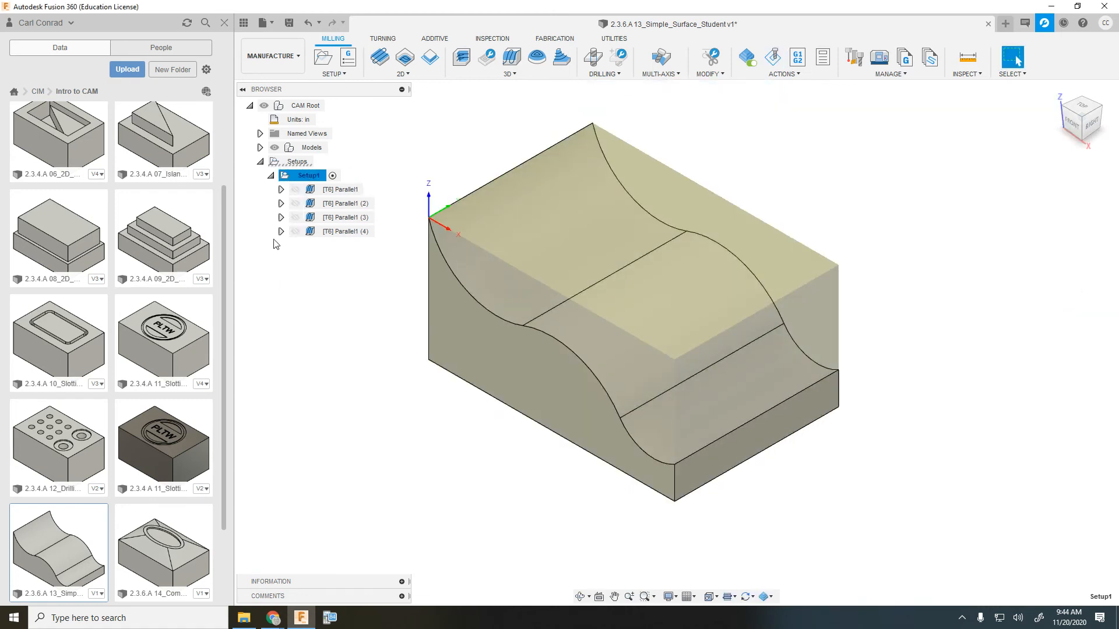
Simulate all Setup1 operations with stock display and speed up the playback
left_click(773, 56)
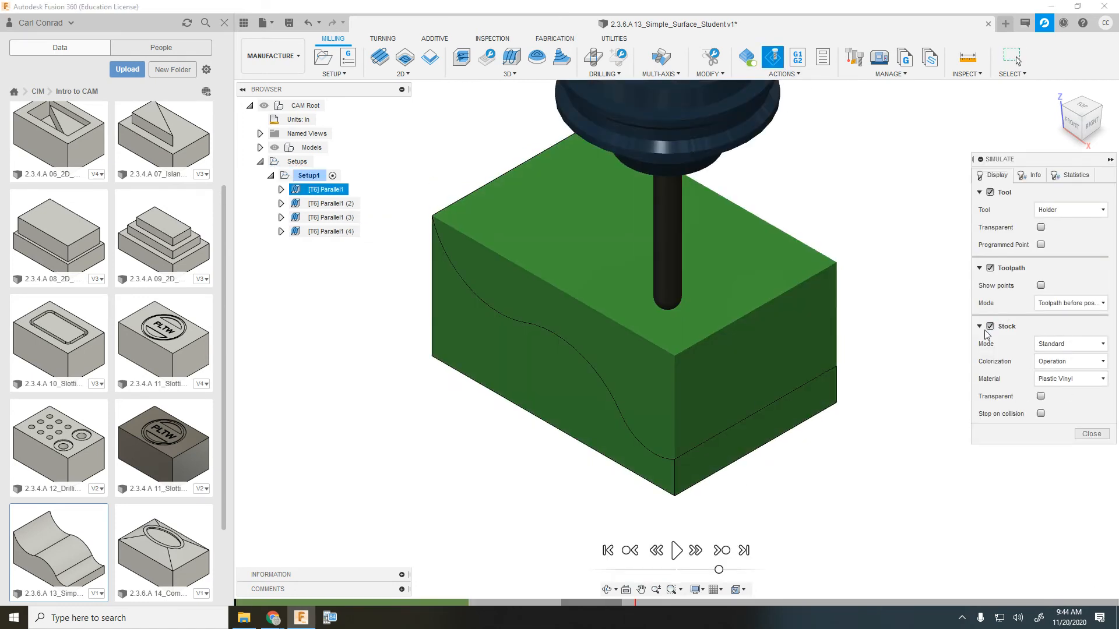
left_click(677, 550)
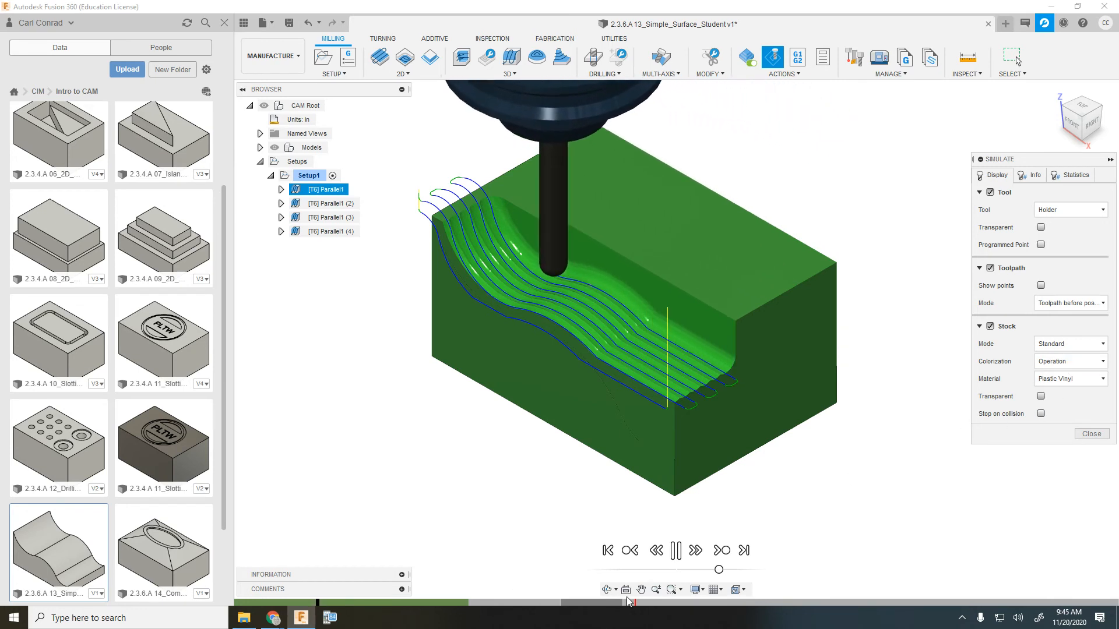
left_click_drag(718, 571, 740, 571)
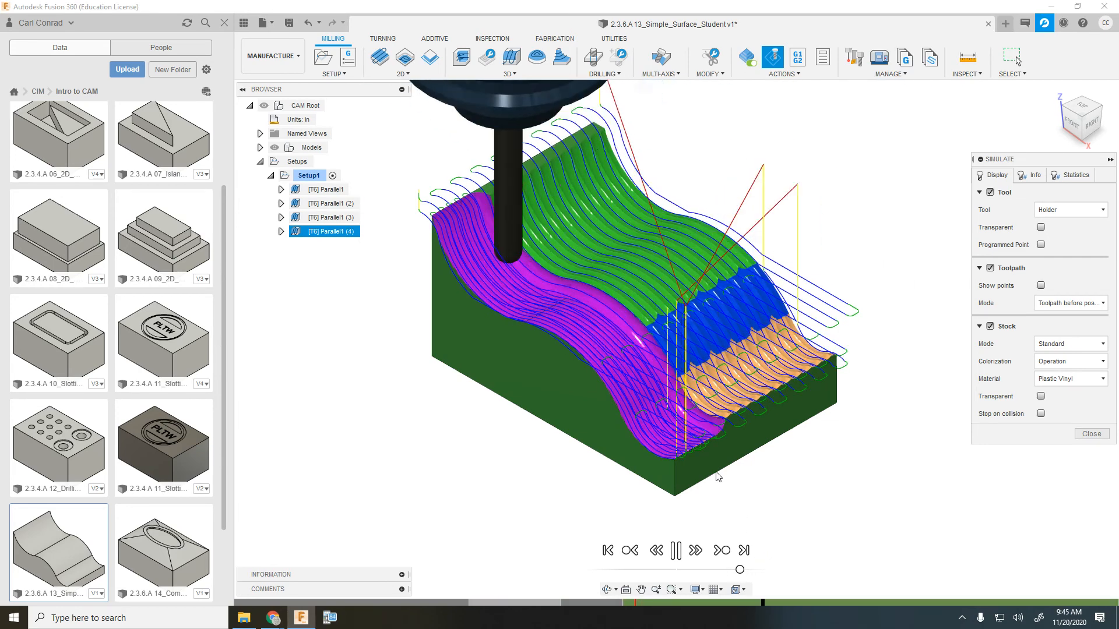
Inspect the simulated finish surface up close, from the front and in isometric, and close the simulation
scroll(641, 408, "down", 3)
scroll(632, 362, "up", 10)
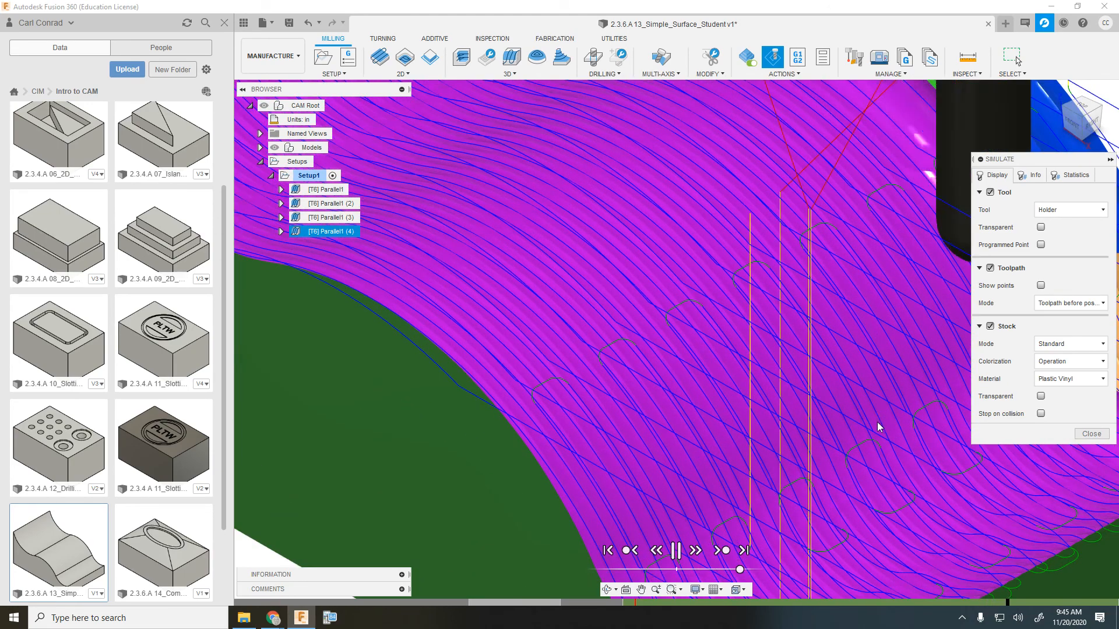
scroll(874, 342, "down", 2)
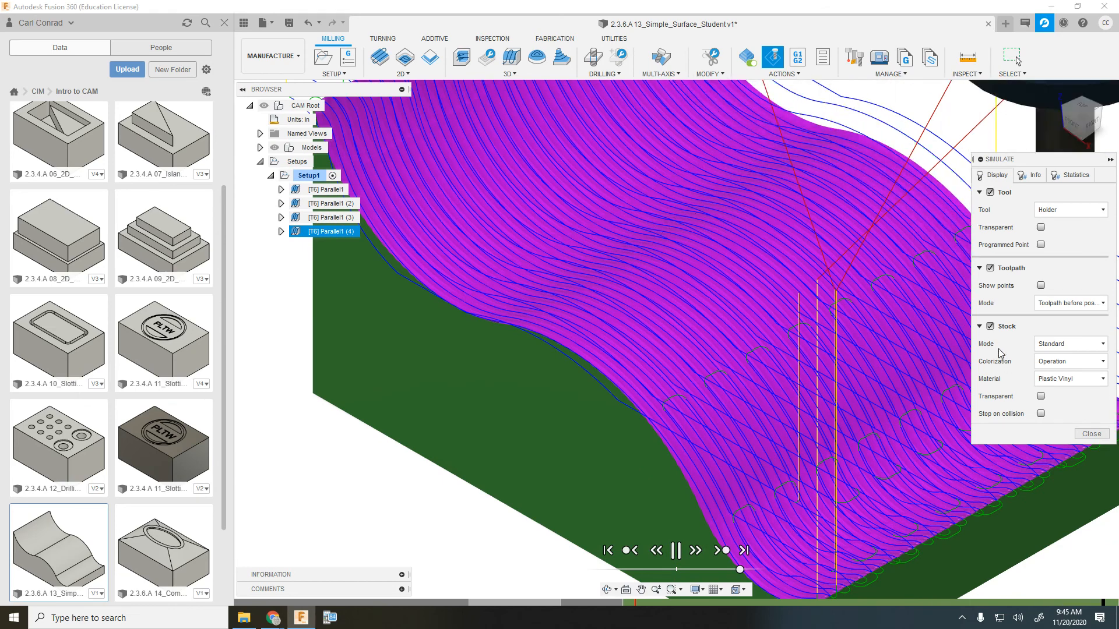
scroll(843, 406, "down", 3)
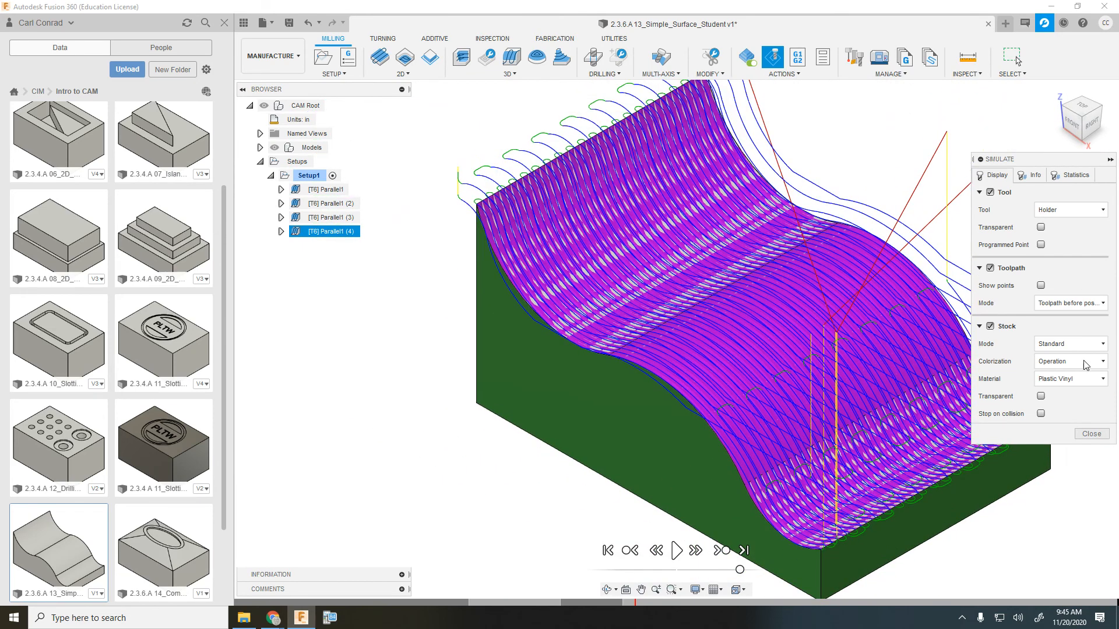
left_click(1072, 124)
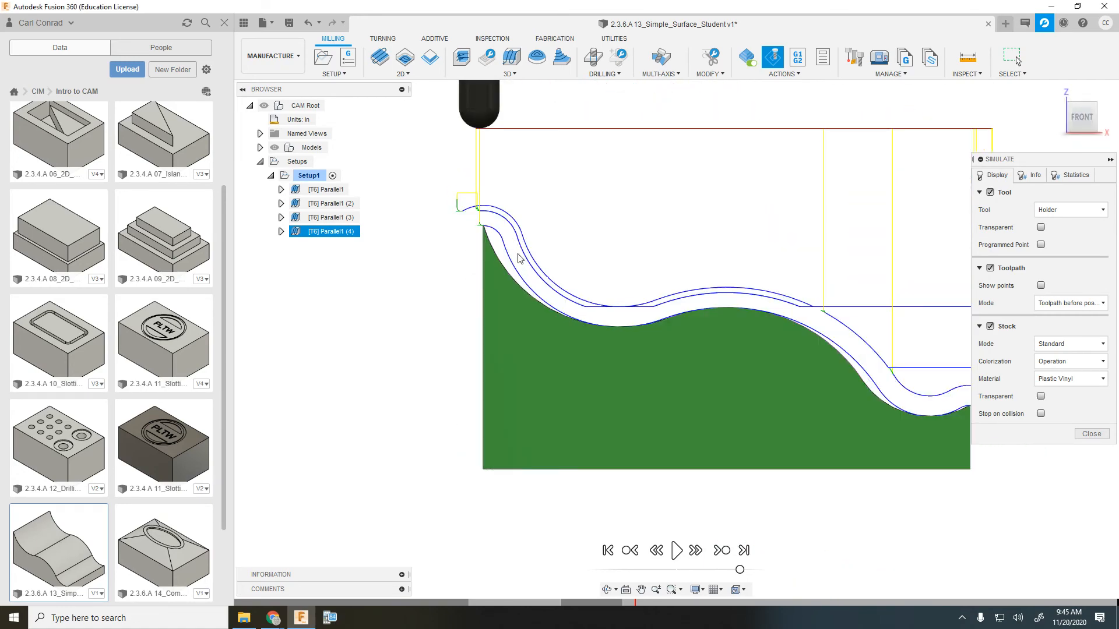
left_click(1096, 103)
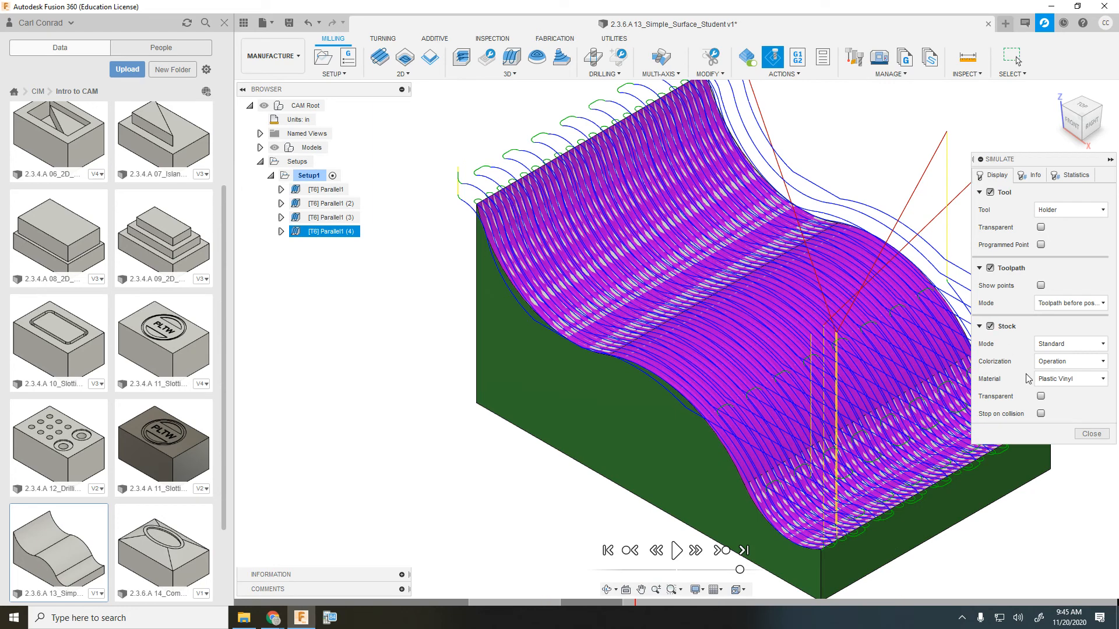
left_click(1092, 434)
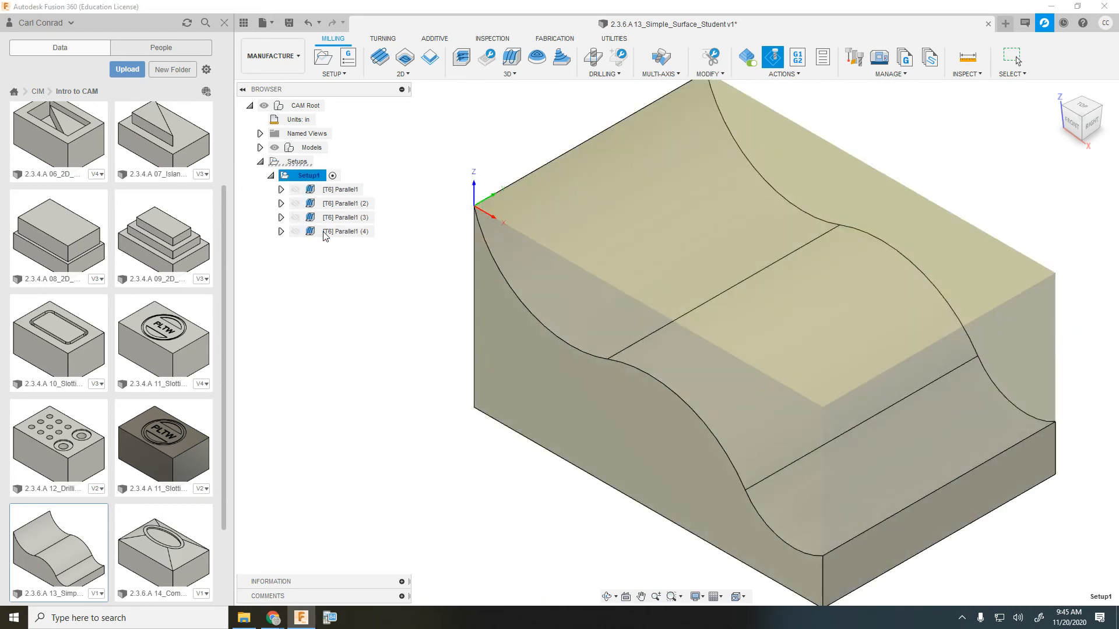
Set the fourth Parallel operation's pass direction to 90 deg and regenerate its toolpath
right_click(325, 233)
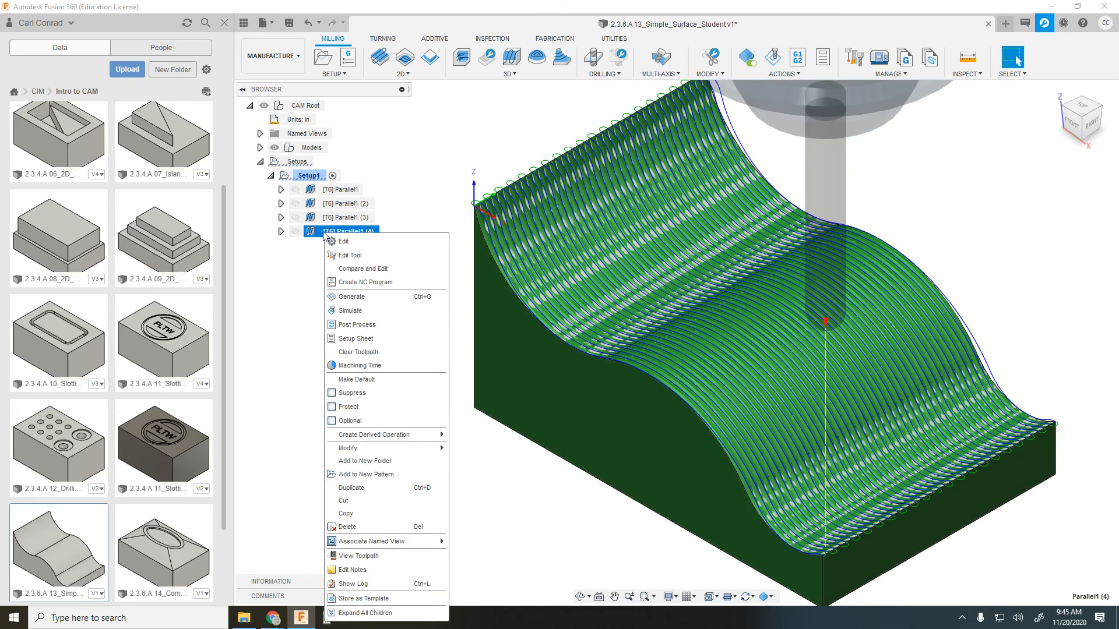
left_click(347, 241)
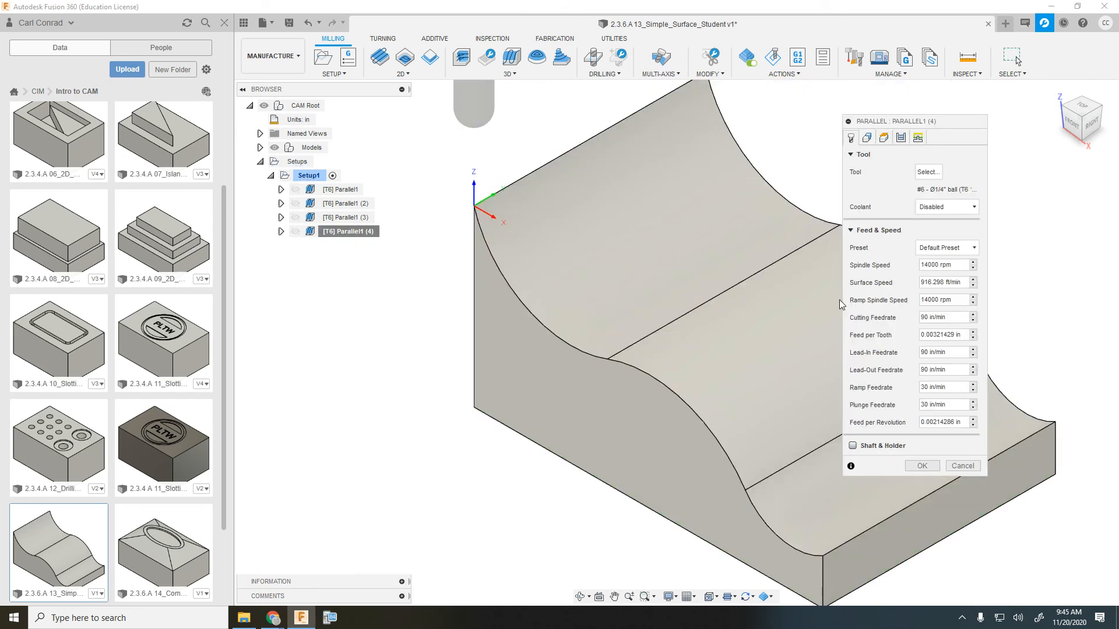
left_click(901, 137)
left_click_drag(960, 259, 917, 261)
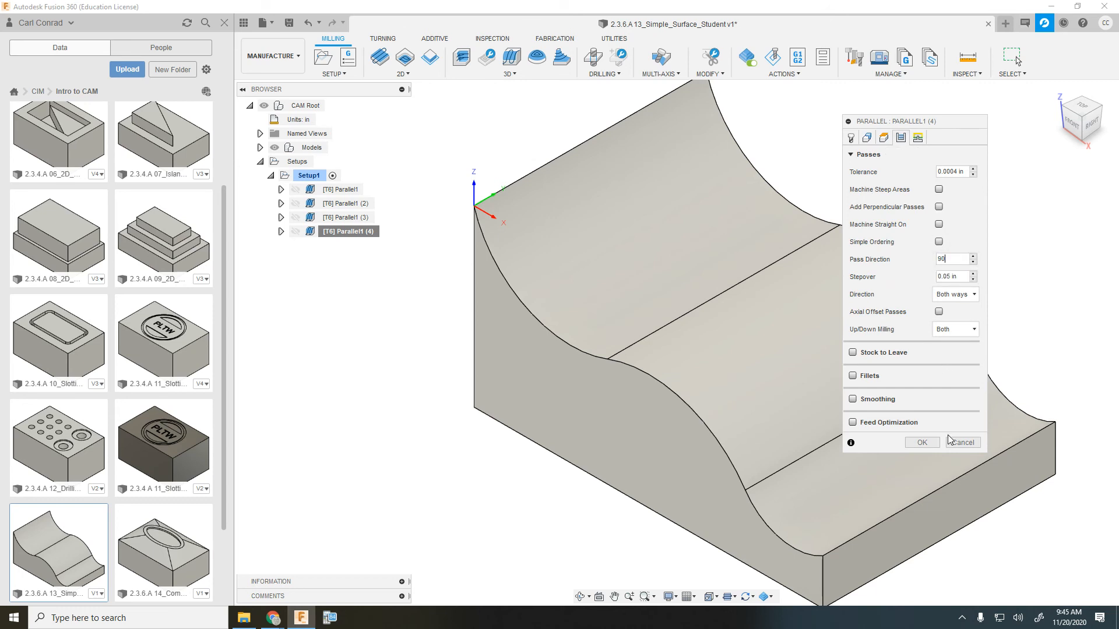
double_click(947, 276)
left_click(922, 443)
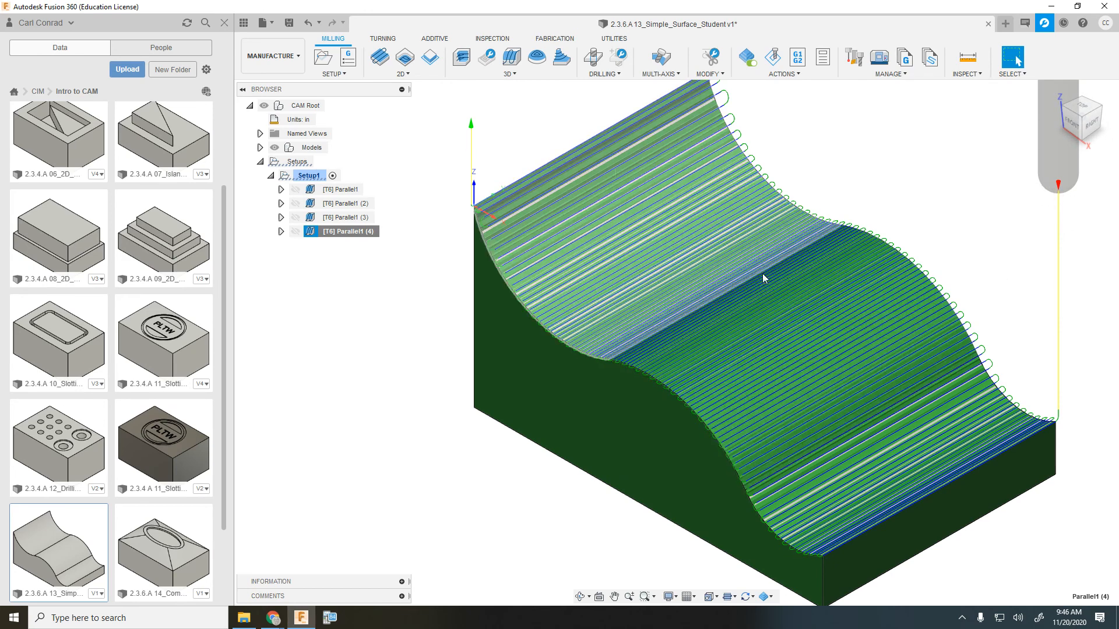
Check Setup1's machining time in the simulation statistics with the rotated finishing passes, and close the simulation
left_click(351, 247)
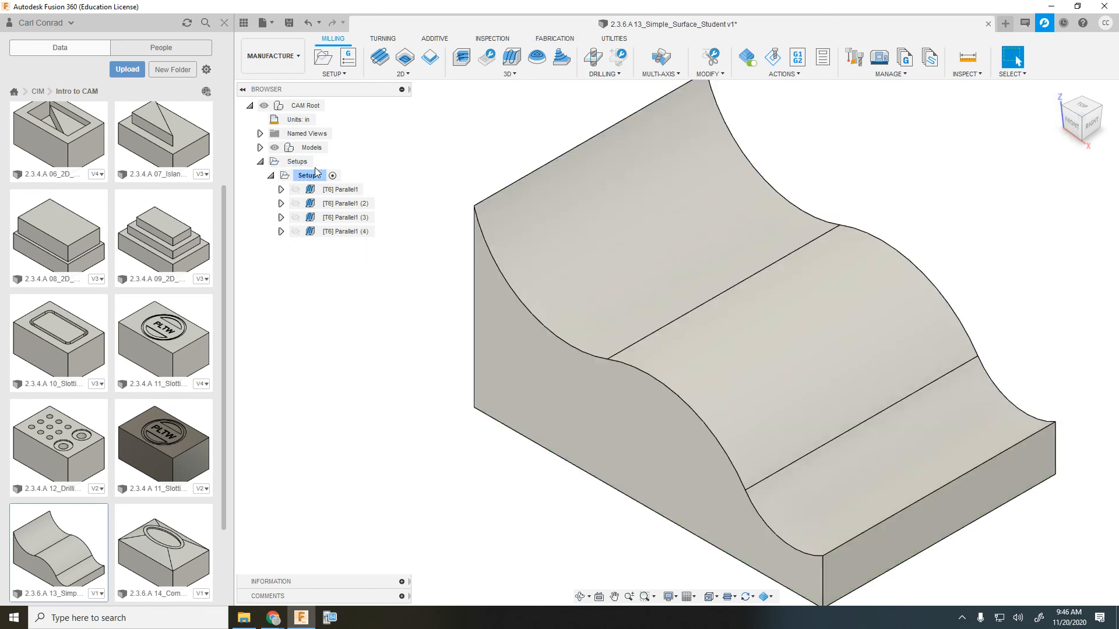
left_click(307, 176)
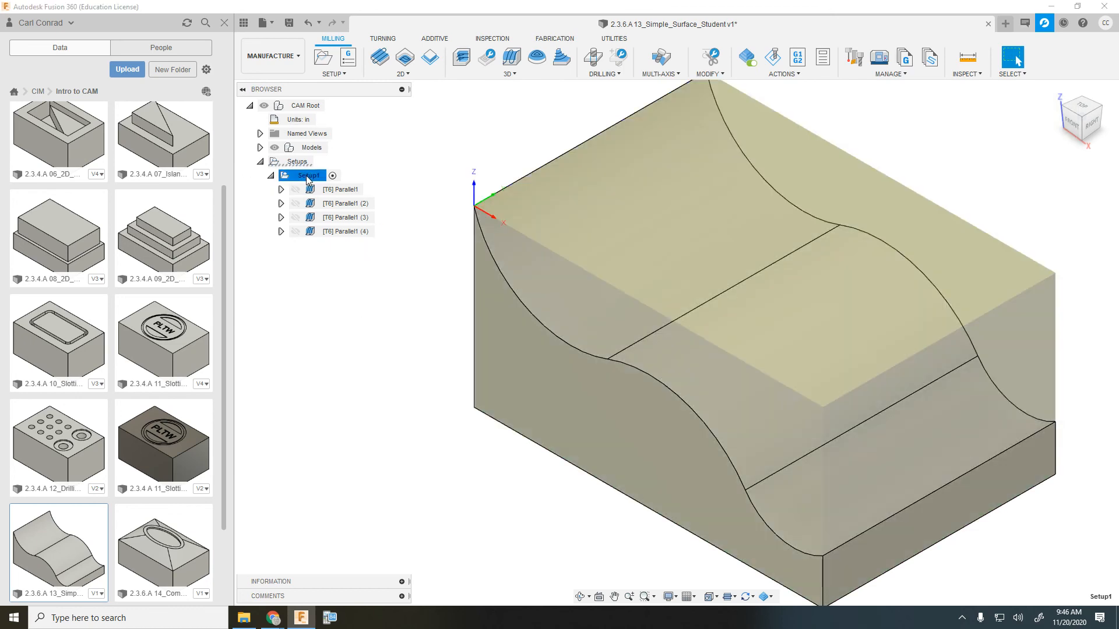
left_click(774, 58)
left_click(1072, 175)
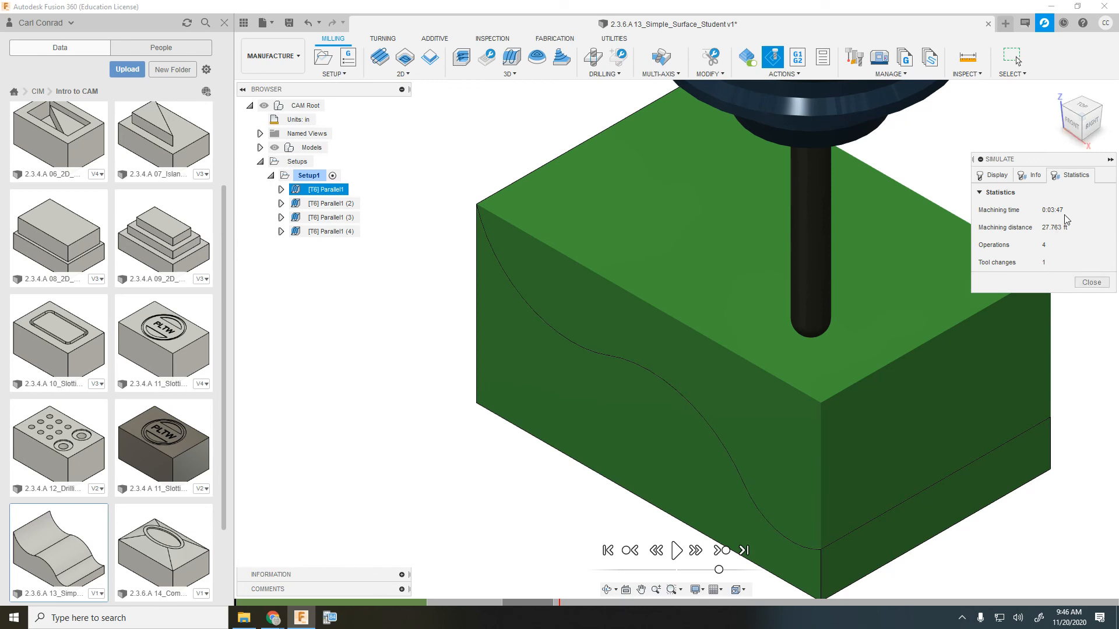
left_click(1091, 283)
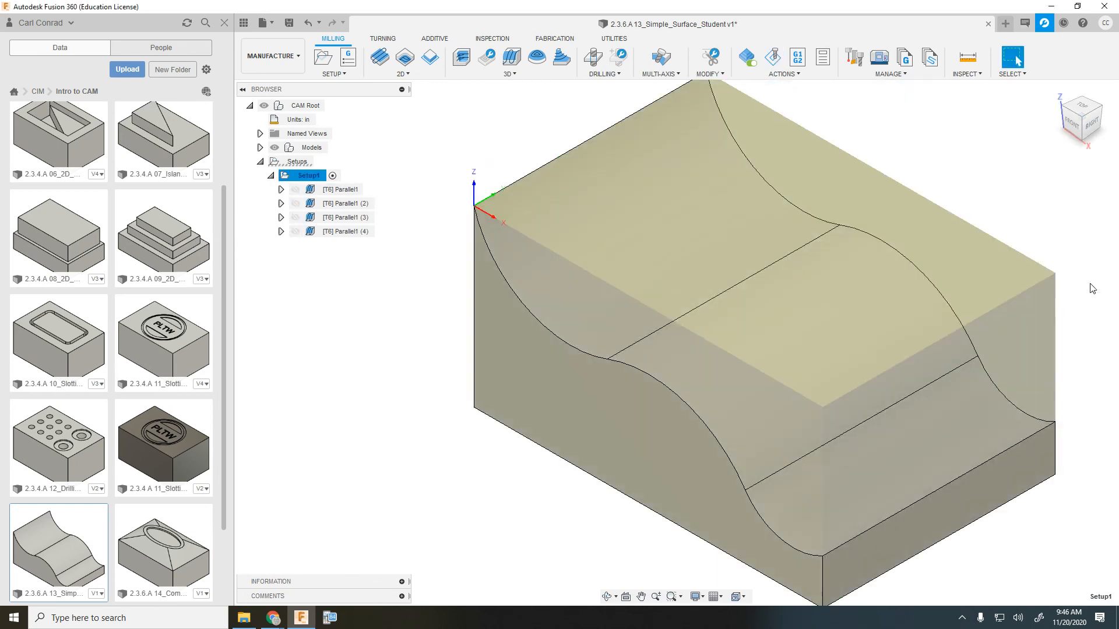
Run the Setup1 simulation again at a higher playback speed through the rotated finishing passes
left_click(774, 57)
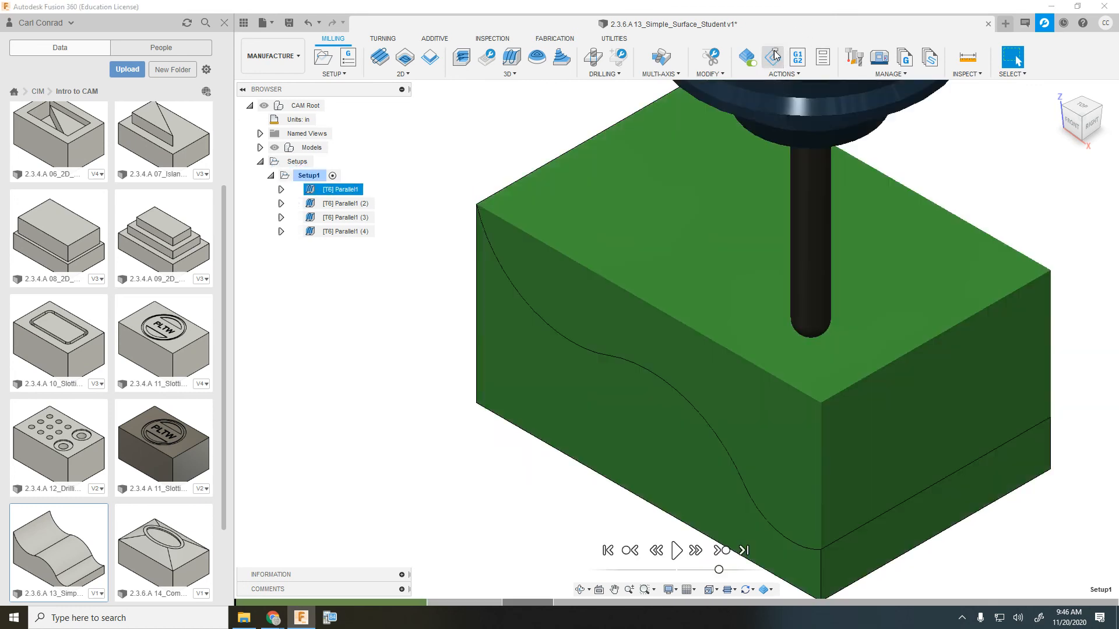
left_click(677, 552)
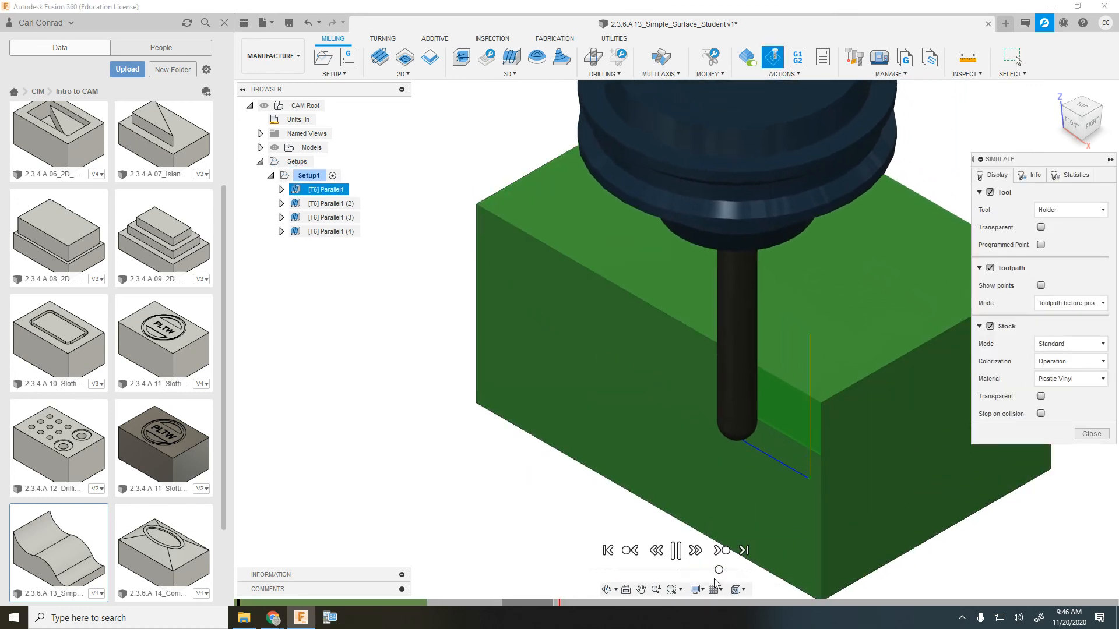
left_click_drag(720, 570, 763, 569)
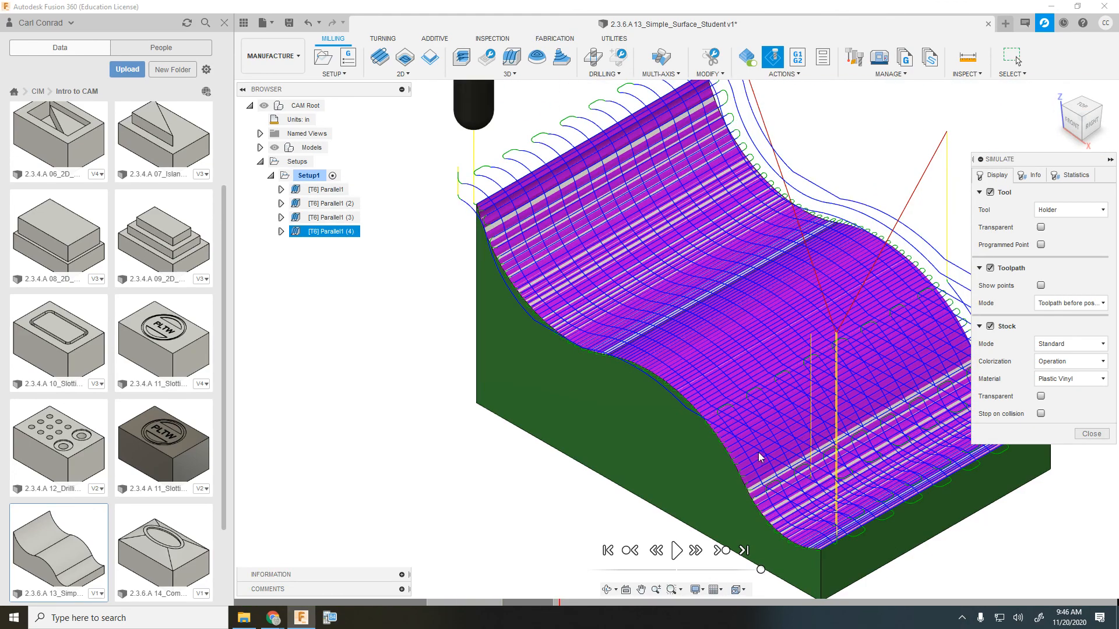
Examine the simulated surface's remaining scallops up close, from the front and at a slightly tilted angle
scroll(752, 448, "up", 5)
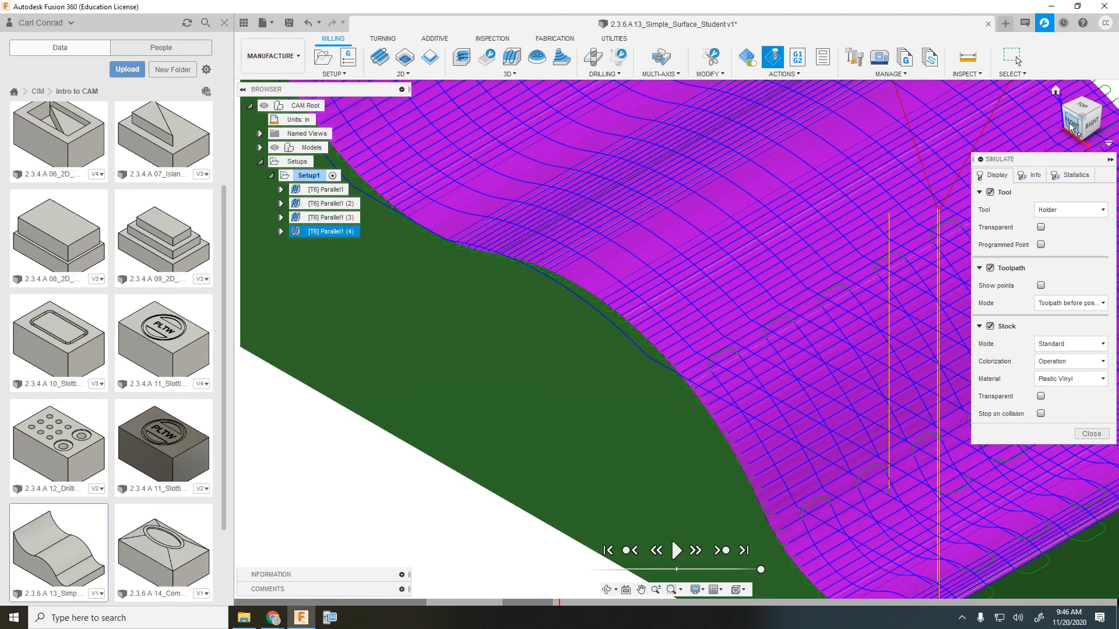
left_click(1071, 125)
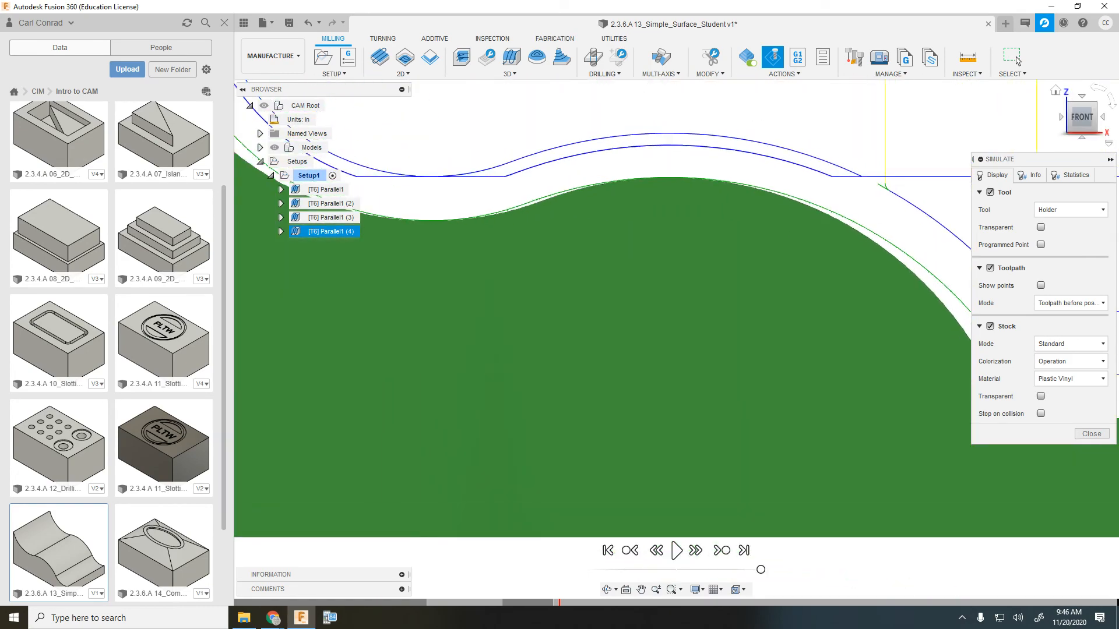
left_click(1090, 109)
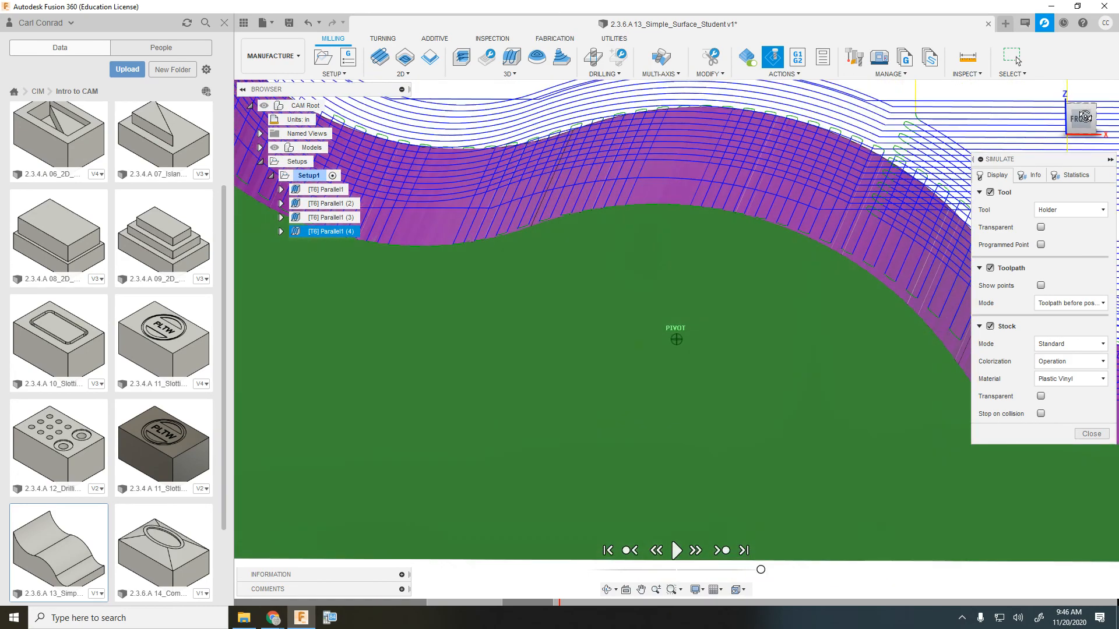
scroll(849, 233, "up", 8)
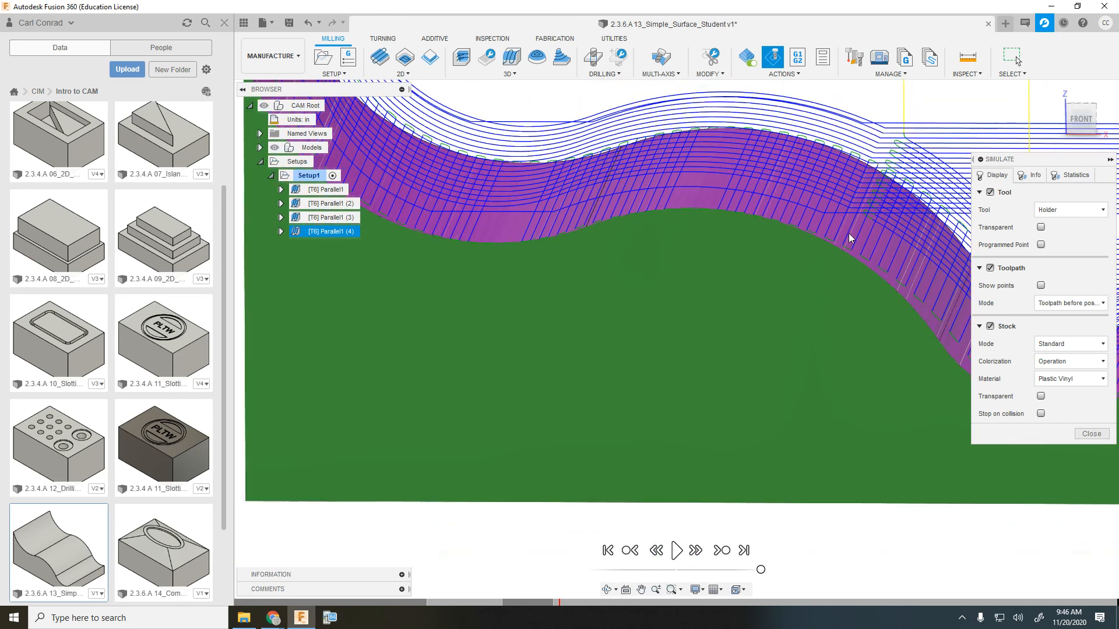
scroll(779, 263, "up", 4)
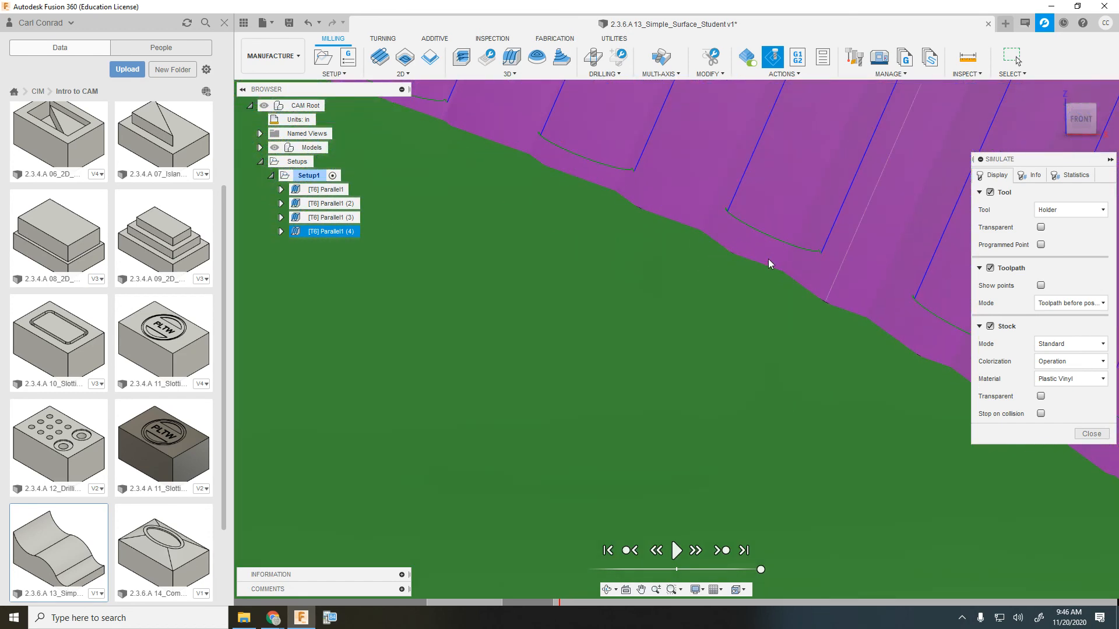
scroll(768, 260, "down", 6)
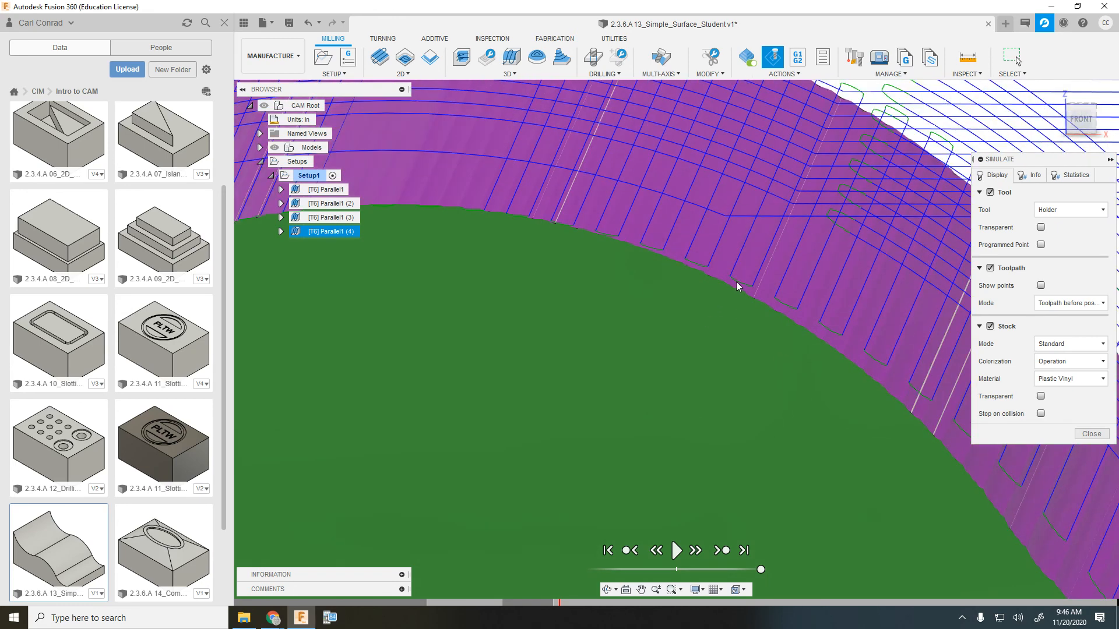
scroll(736, 282, "down", 5)
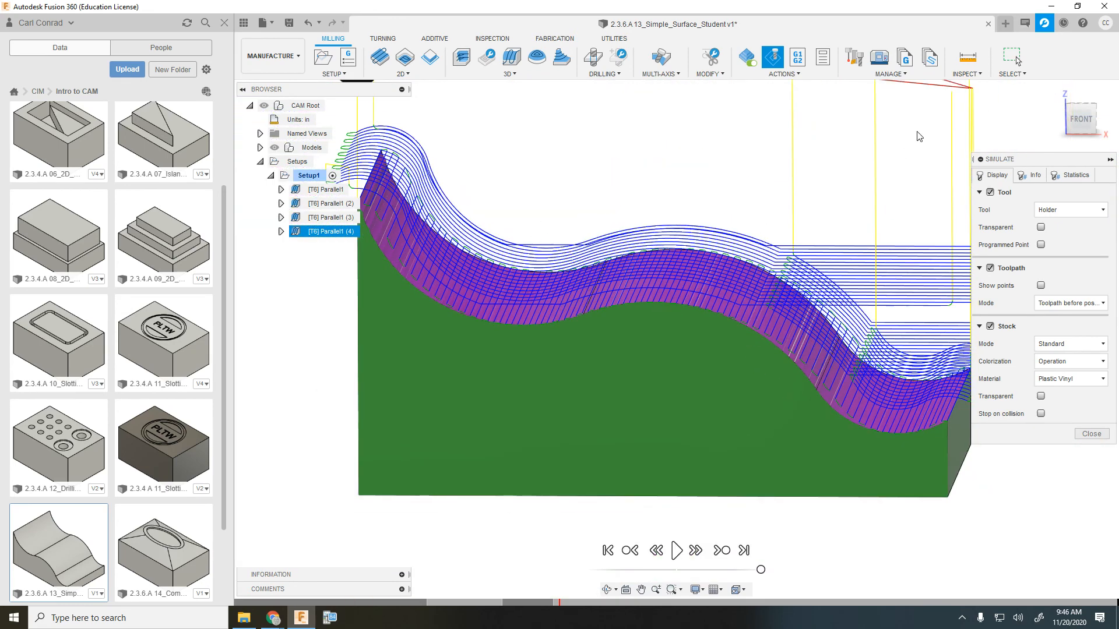